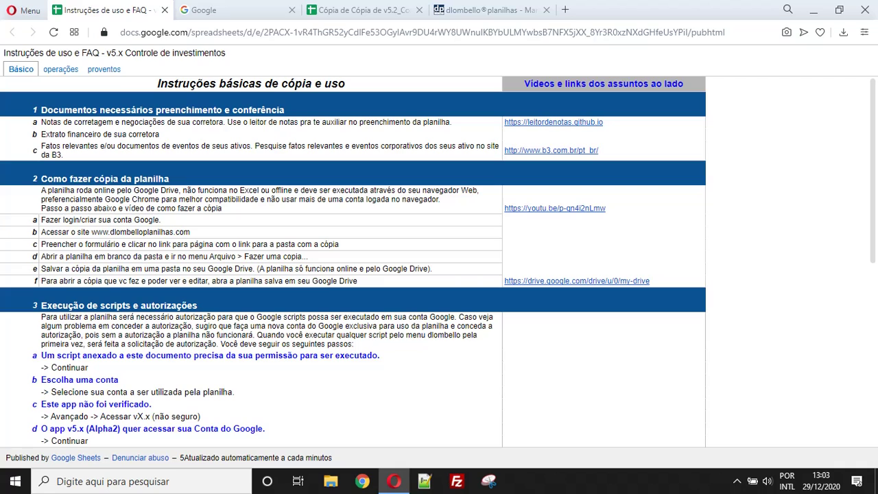
Examine the documents required for filling in the spreadsheet, highlighting the item on relevant facts and asset event documents
{"action": "scroll", "coordinate": [363, 280], "scroll_direction": "down", "scroll_amount": 5}
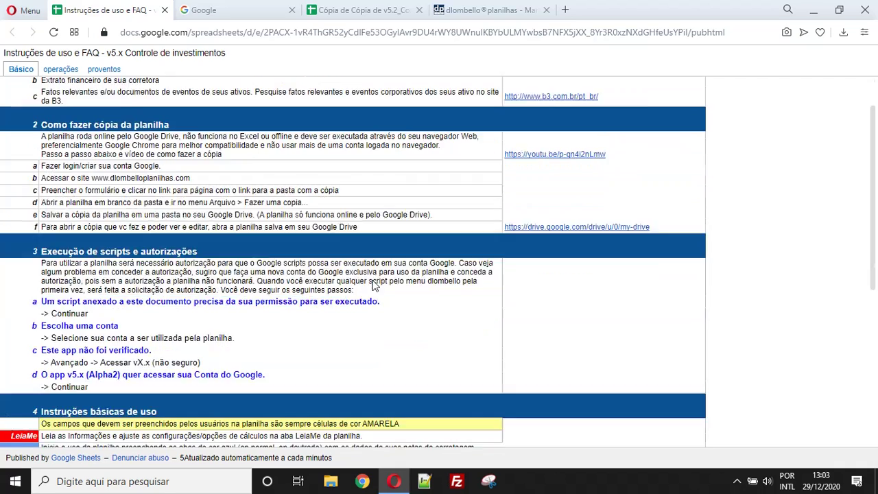
{"action": "scroll", "coordinate": [376, 285], "scroll_direction": "up", "scroll_amount": 5}
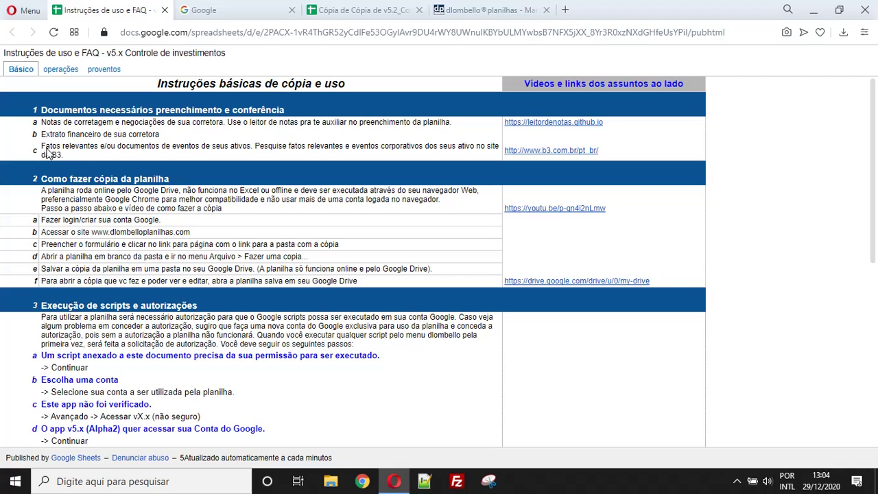
{"action": "left_click_drag", "start_coordinate": [42, 150], "coordinate": [247, 152]}
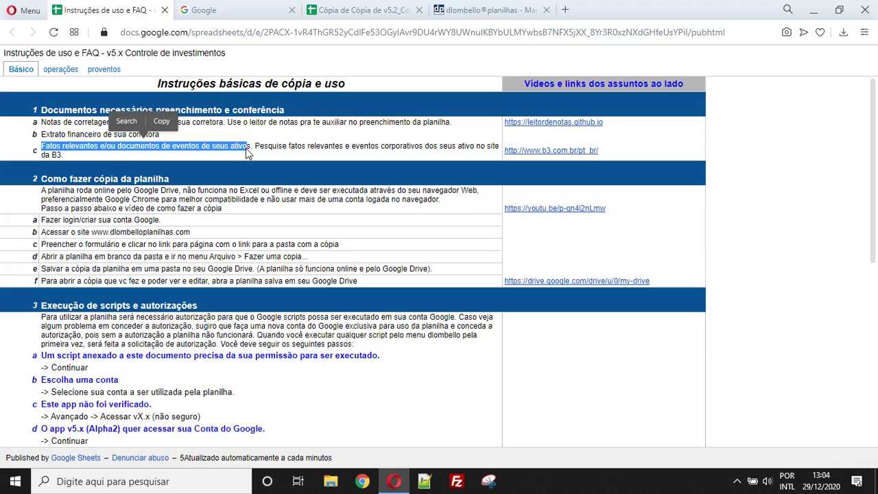
{"action": "left_click", "coordinate": [251, 151]}
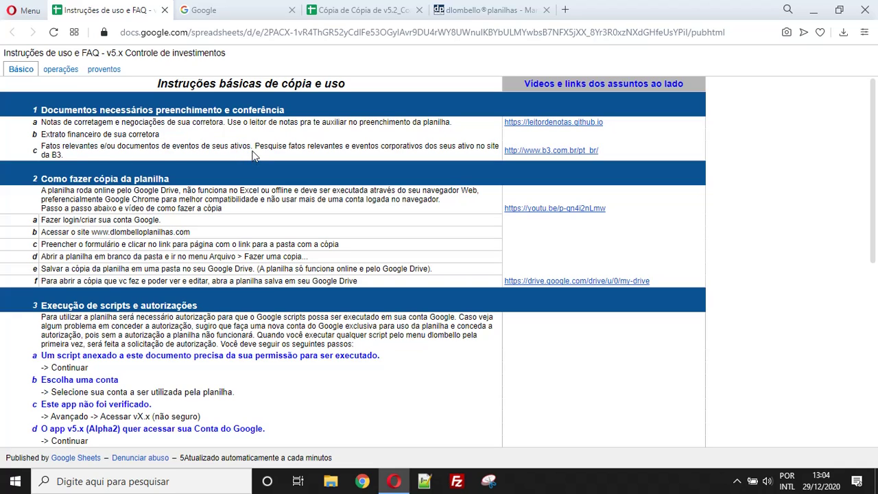
{"action": "left_click_drag", "start_coordinate": [252, 151], "coordinate": [42, 151]}
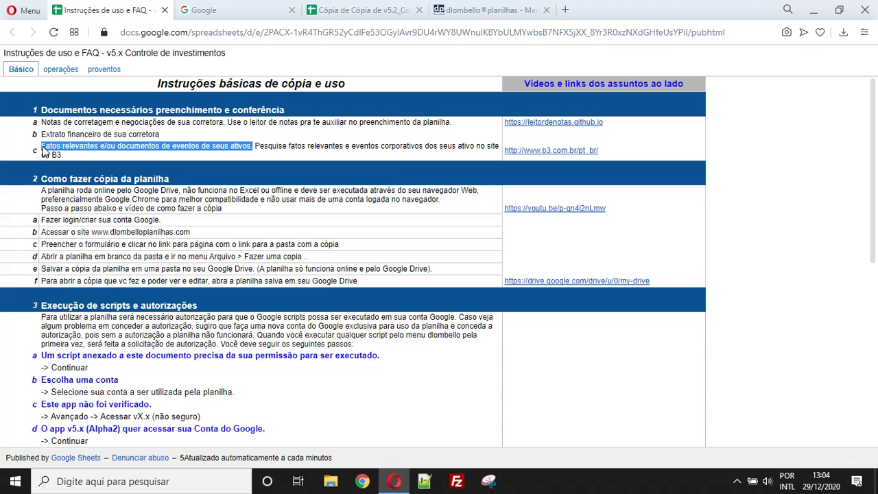
{"action": "left_click", "coordinate": [135, 156]}
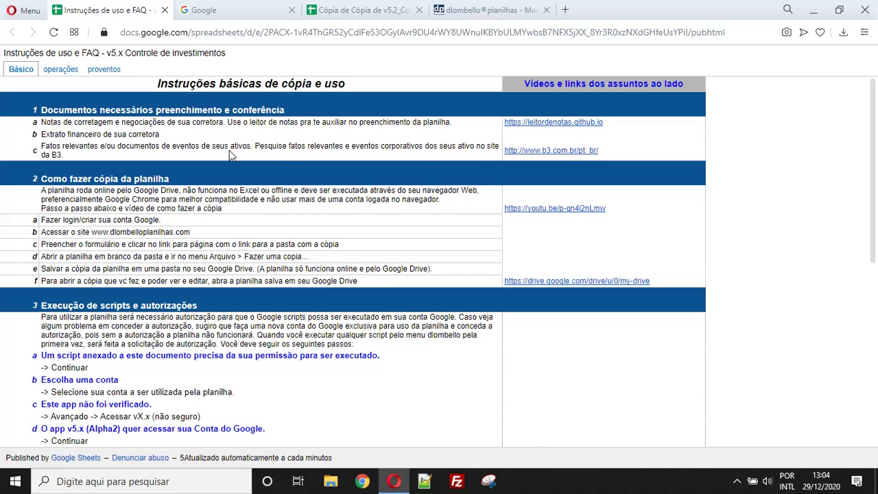
Read the instruction sections on copying the spreadsheet, authorizing its scripts and basic use of its sheets
{"action": "scroll", "coordinate": [232, 156], "scroll_direction": "down", "scroll_amount": 1}
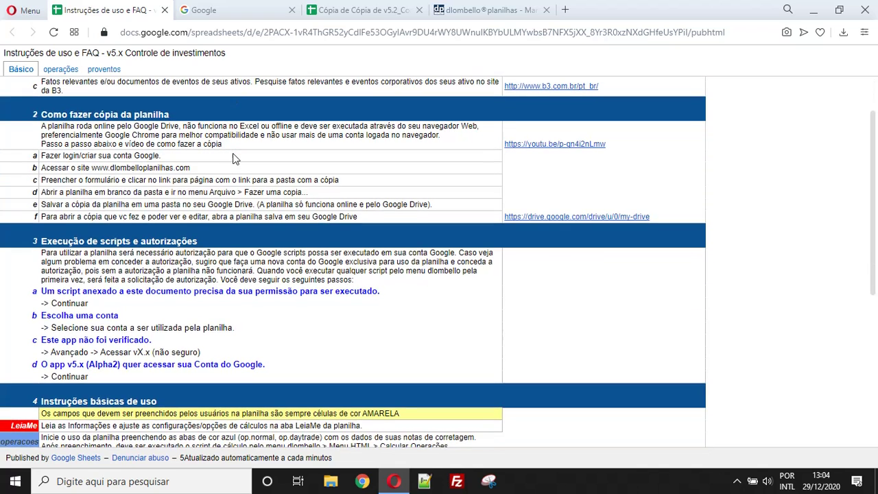
{"action": "scroll", "coordinate": [237, 159], "scroll_direction": "up", "scroll_amount": 1}
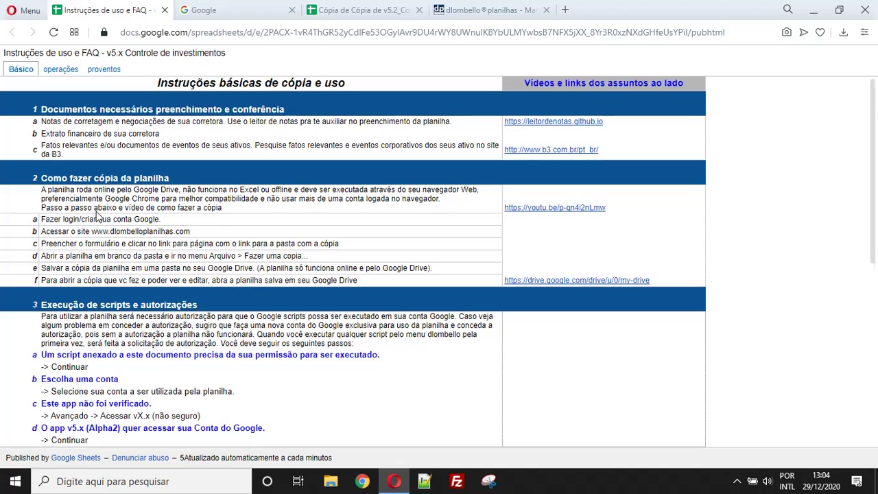
{"action": "scroll", "coordinate": [98, 216], "scroll_direction": "down", "scroll_amount": 1}
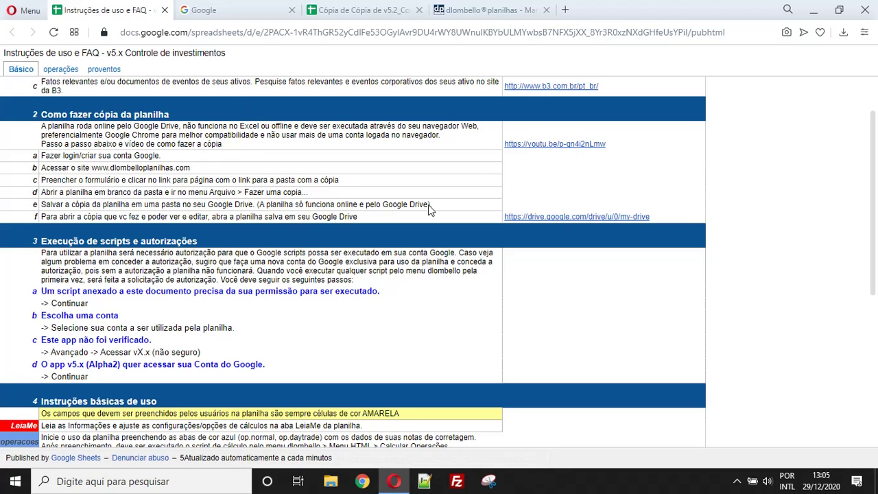
{"action": "scroll", "coordinate": [428, 204], "scroll_direction": "down", "scroll_amount": 2}
{"action": "scroll", "coordinate": [428, 204], "scroll_direction": "up", "scroll_amount": 2}
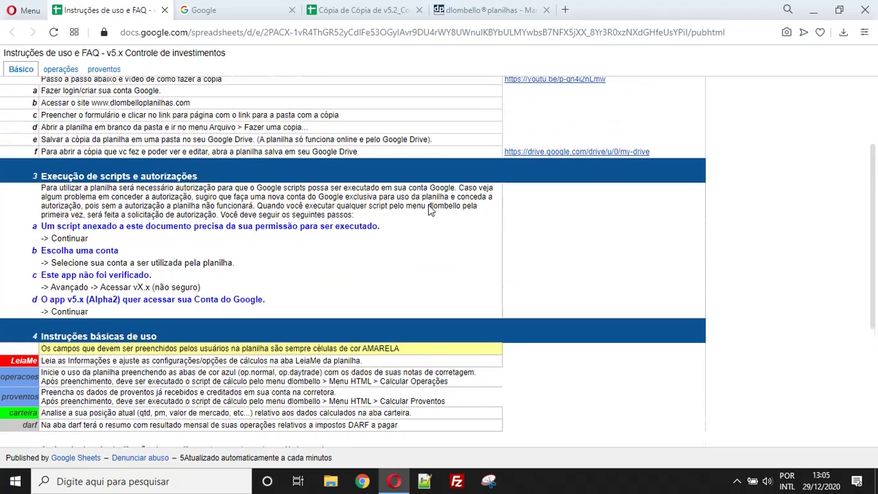
{"action": "scroll", "coordinate": [428, 204], "scroll_direction": "down", "scroll_amount": 3}
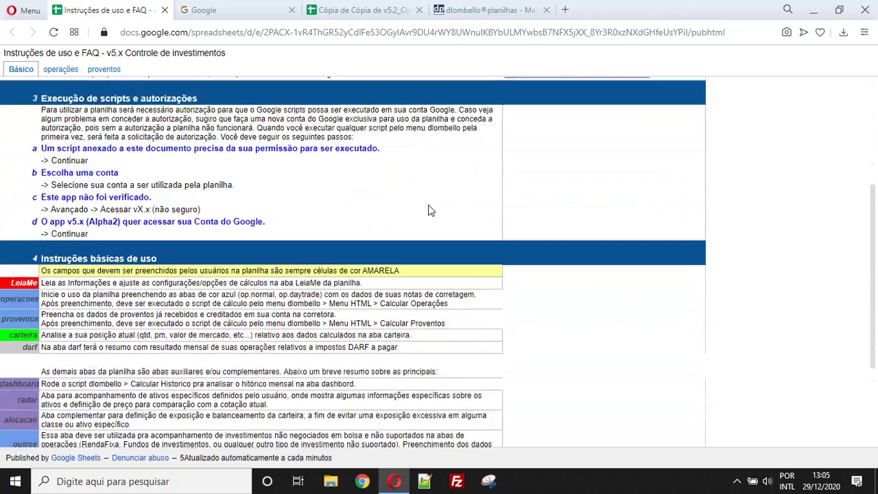
{"action": "scroll", "coordinate": [428, 204], "scroll_direction": "up", "scroll_amount": 1}
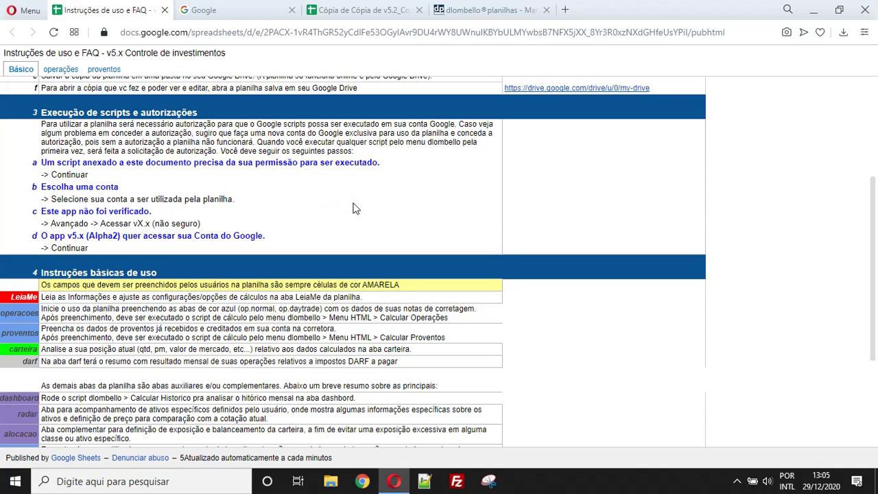
{"action": "scroll", "coordinate": [347, 209], "scroll_direction": "down", "scroll_amount": 2}
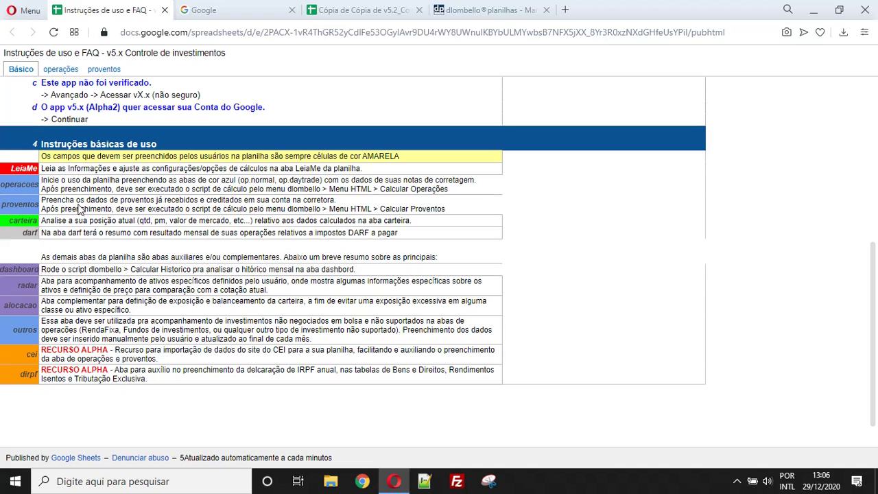
Review the whole basic instructions page again, from the required documents to the descriptions of each sheet
{"action": "scroll", "coordinate": [452, 277], "scroll_direction": "up", "scroll_amount": 5}
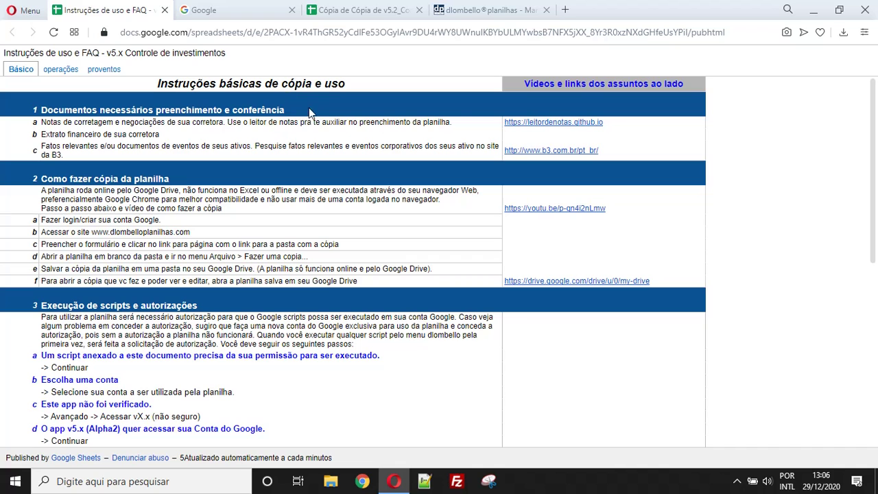
{"action": "scroll", "coordinate": [281, 127], "scroll_direction": "down", "scroll_amount": 2}
{"action": "scroll", "coordinate": [281, 127], "scroll_direction": "down", "scroll_amount": 3}
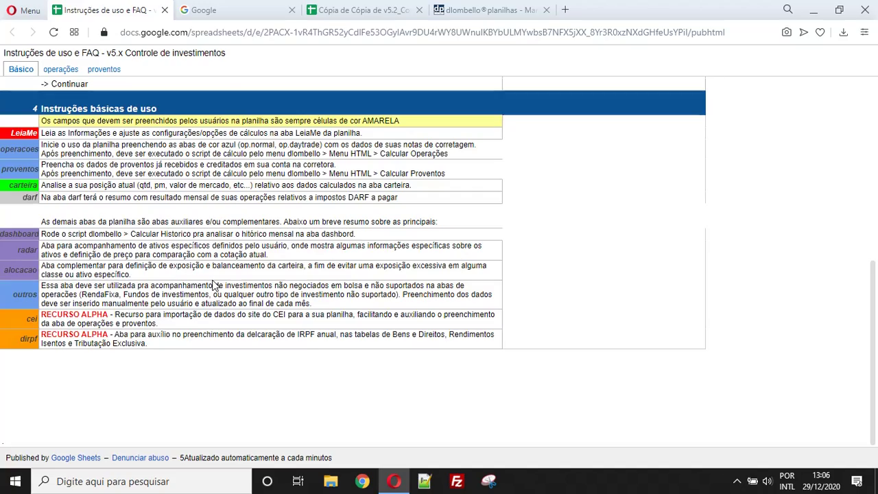
{"action": "scroll", "coordinate": [227, 279], "scroll_direction": "up", "scroll_amount": 4}
{"action": "scroll", "coordinate": [212, 284], "scroll_direction": "up", "scroll_amount": 2}
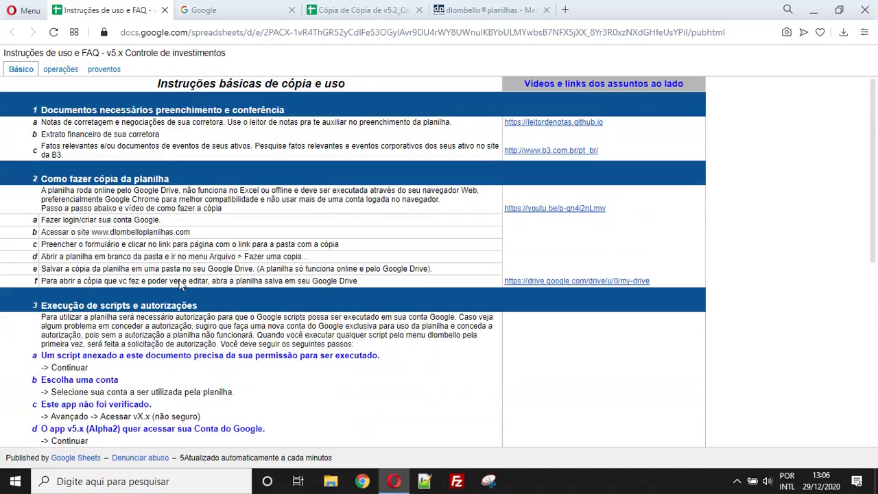
{"action": "scroll", "coordinate": [182, 285], "scroll_direction": "down", "scroll_amount": 2}
{"action": "scroll", "coordinate": [183, 281], "scroll_direction": "down", "scroll_amount": 3}
{"action": "scroll", "coordinate": [544, 261], "scroll_direction": "up", "scroll_amount": 5}
{"action": "scroll", "coordinate": [535, 288], "scroll_direction": "down", "scroll_amount": 1}
{"action": "scroll", "coordinate": [511, 283], "scroll_direction": "down", "scroll_amount": 2}
{"action": "scroll", "coordinate": [265, 214], "scroll_direction": "down", "scroll_amount": 5}
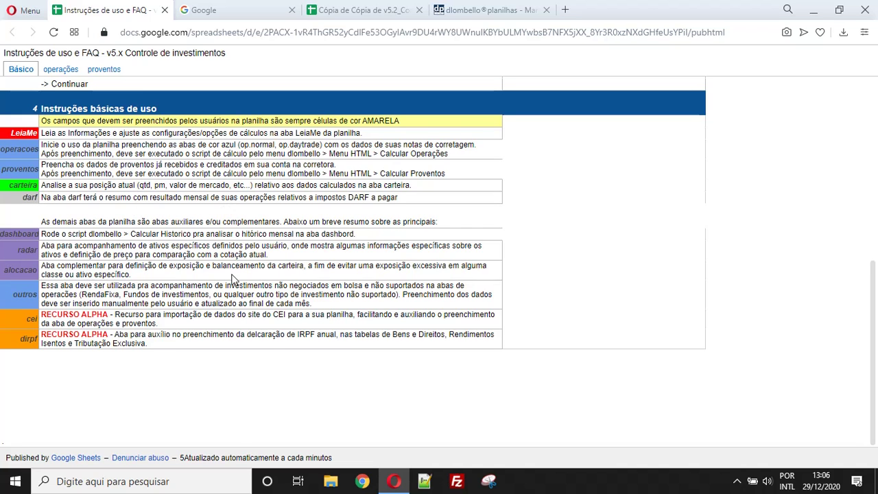
{"action": "scroll", "coordinate": [232, 278], "scroll_direction": "up", "scroll_amount": 10}
Close the instructions page and search Google for dlombelloplanilhas
{"action": "left_click", "coordinate": [164, 9]}
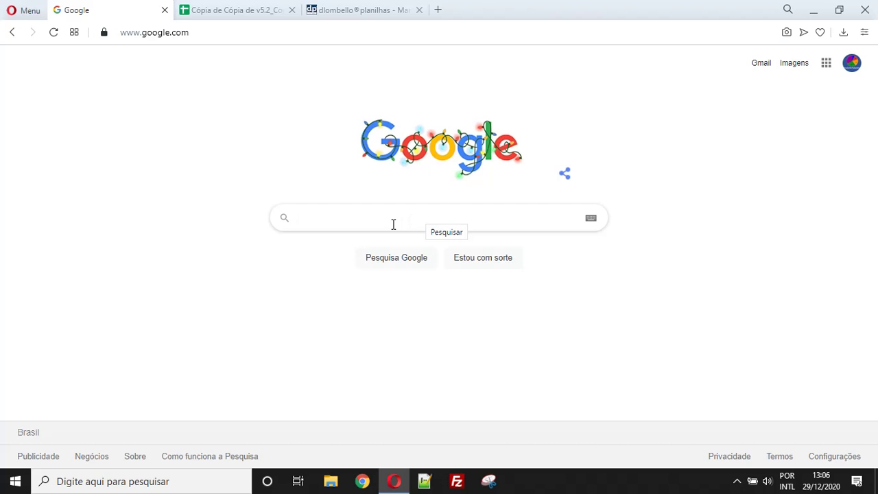
{"action": "type", "text": "dl"}
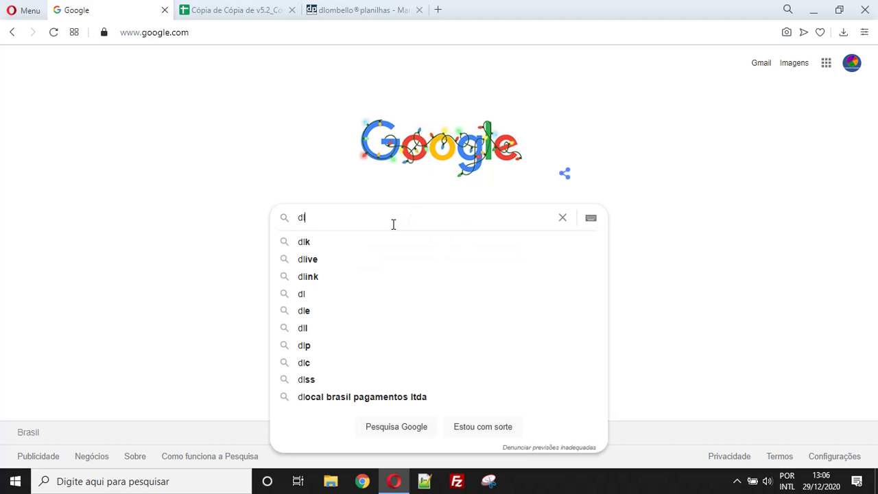
{"action": "type", "text": "om"}
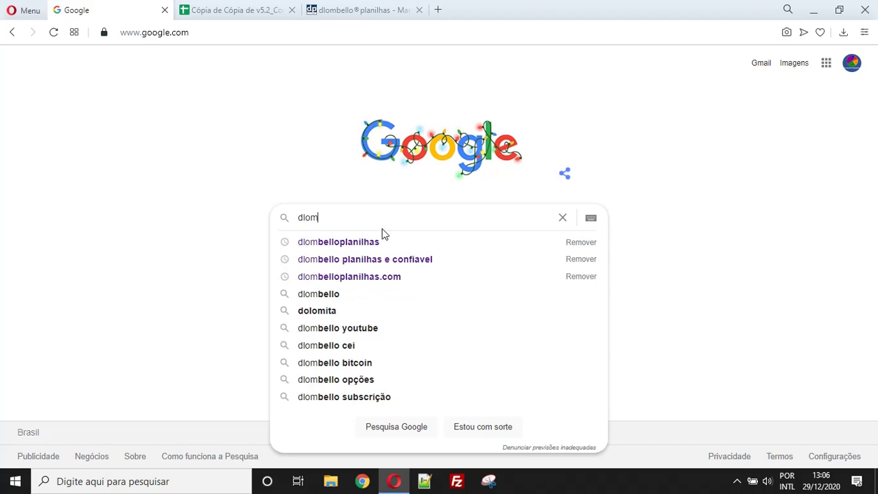
{"action": "left_click", "coordinate": [376, 241]}
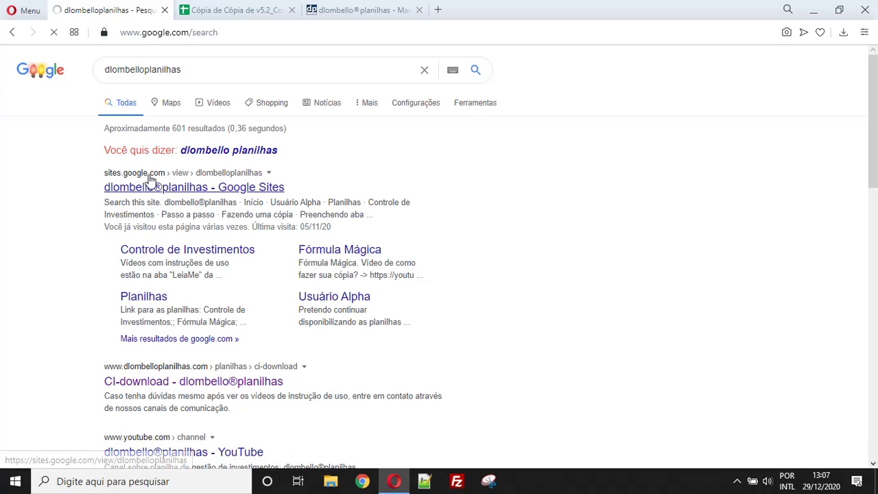
Close the search results and open the Controle de Investimentos page on the already open dlombello®planilhas site
{"action": "left_click", "coordinate": [340, 10]}
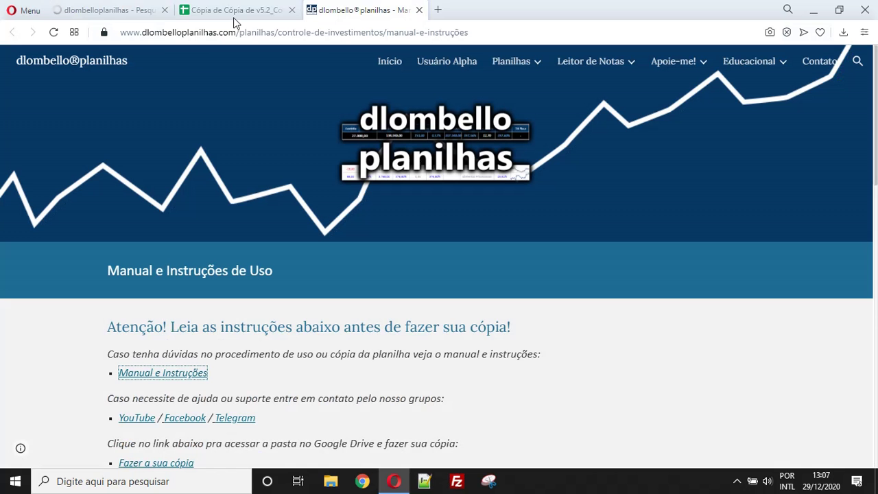
{"action": "left_click", "coordinate": [164, 11]}
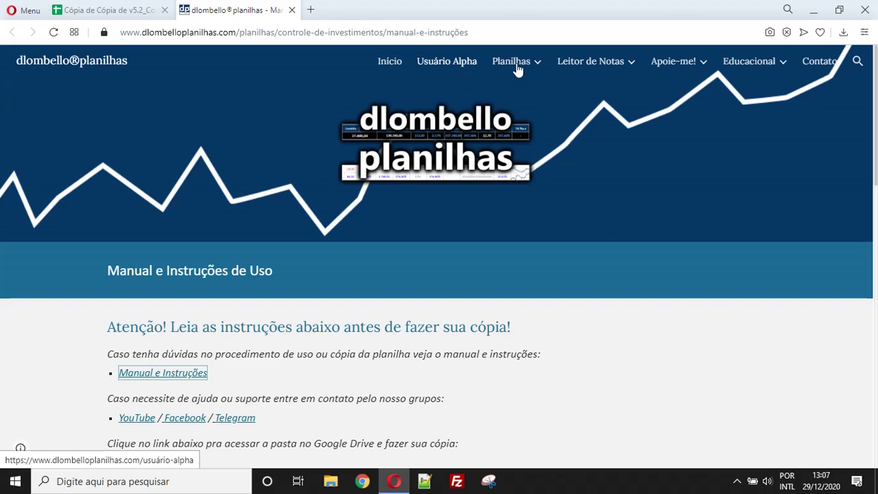
{"action": "mouse_move", "coordinate": [512, 76]}
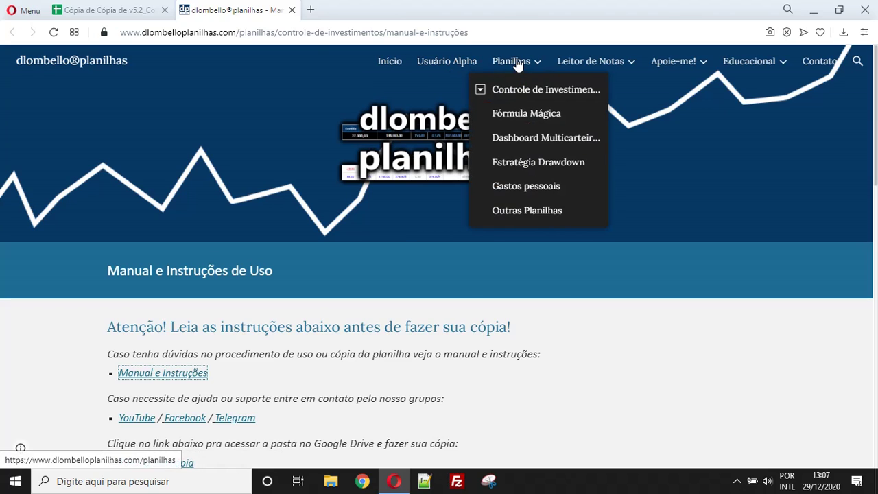
{"action": "left_click", "coordinate": [530, 96]}
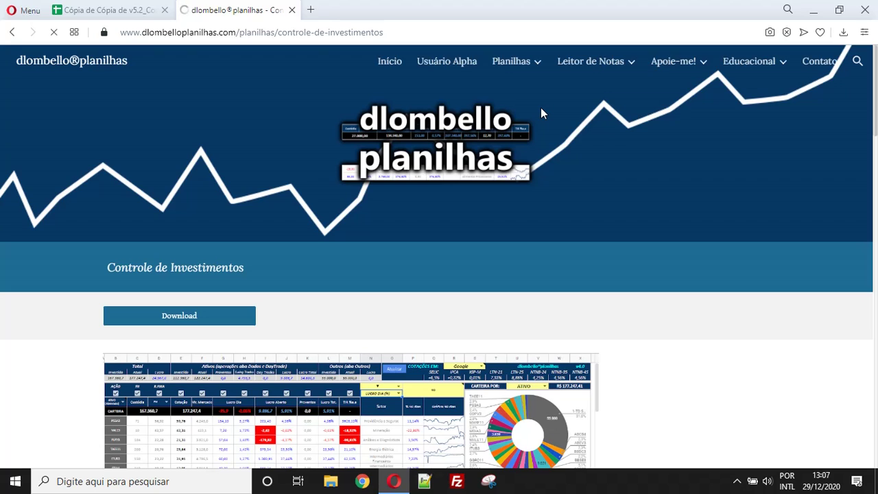
Show where the site lists Manual e Instruções for Controle de Investimentos, and open the spreadsheet's download page
{"action": "mouse_move", "coordinate": [531, 67]}
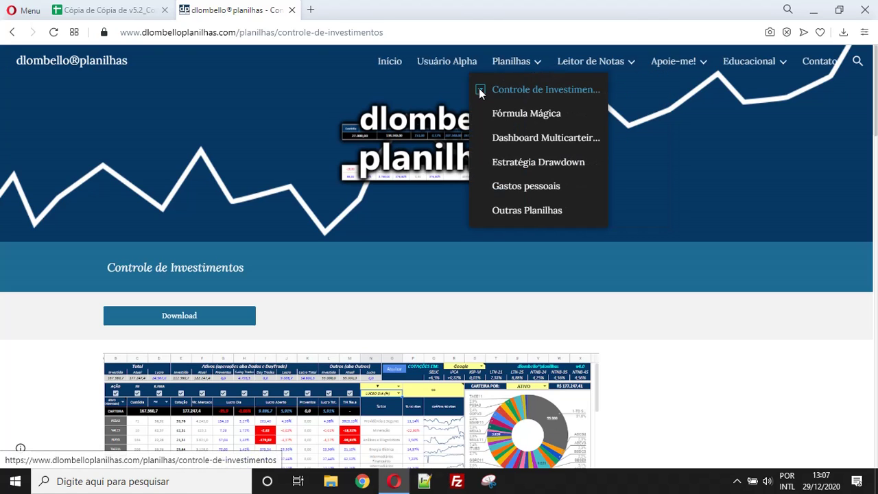
{"action": "mouse_move", "coordinate": [480, 94]}
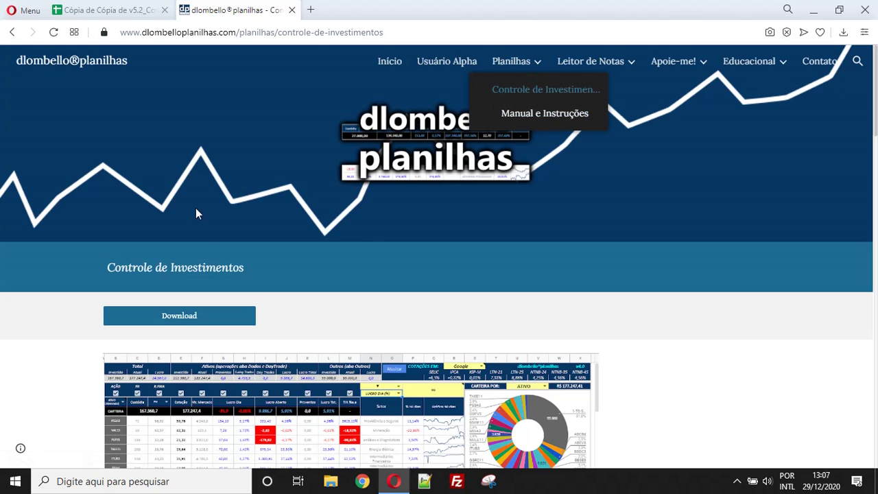
{"action": "scroll", "coordinate": [206, 219], "scroll_direction": "down", "scroll_amount": 3}
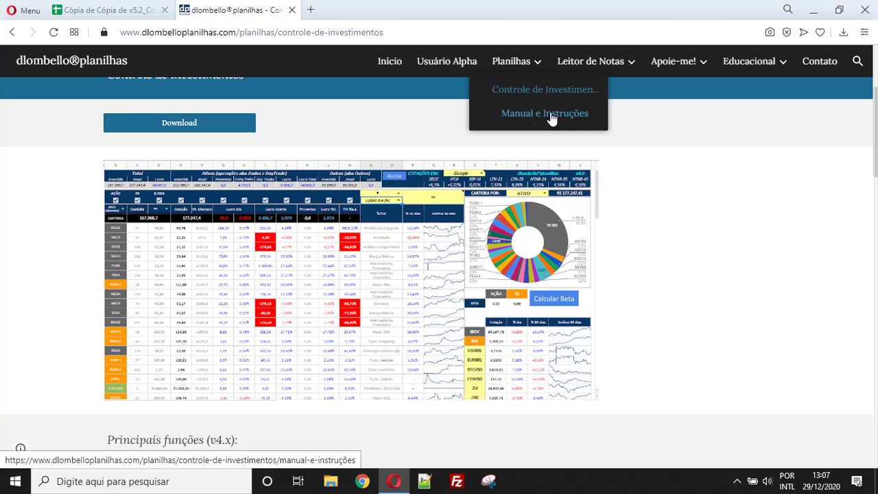
{"action": "left_click", "coordinate": [162, 125]}
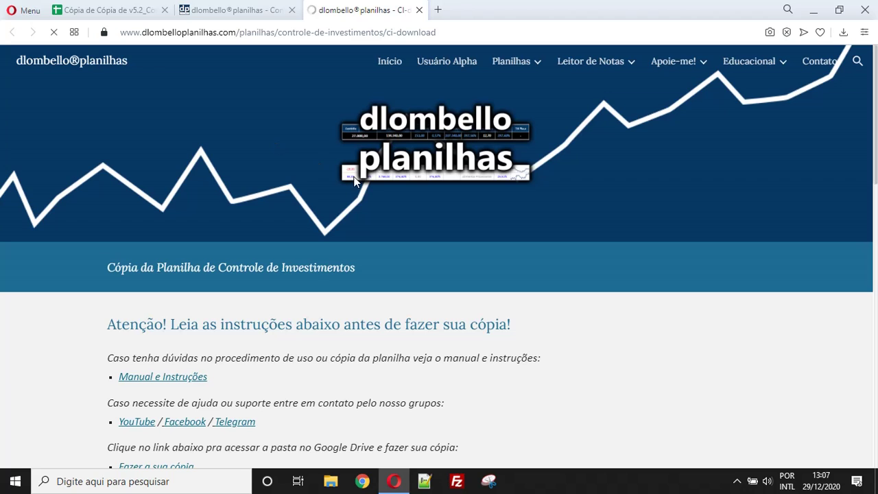
Open the Manual e Instruções link from the copy page's instructions, and return to the copy page
{"action": "scroll", "coordinate": [360, 185], "scroll_direction": "down", "scroll_amount": 3}
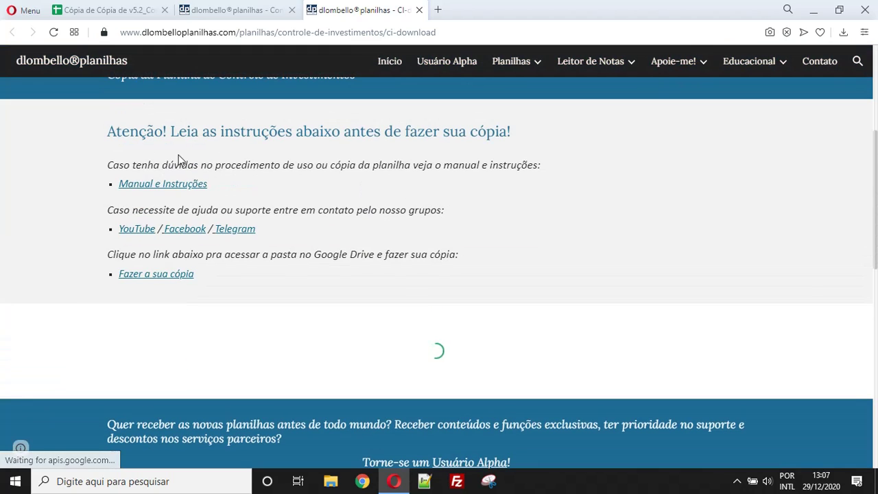
{"action": "left_click_drag", "start_coordinate": [106, 165], "coordinate": [551, 167]}
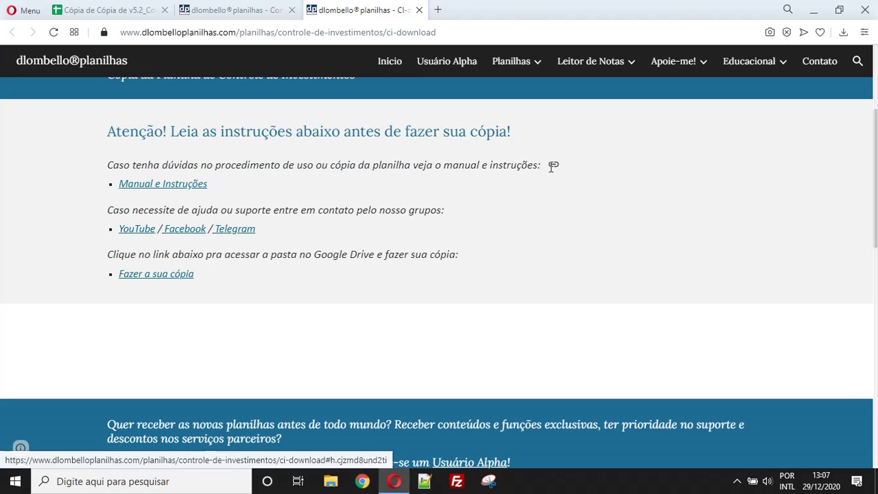
{"action": "left_click", "coordinate": [172, 187]}
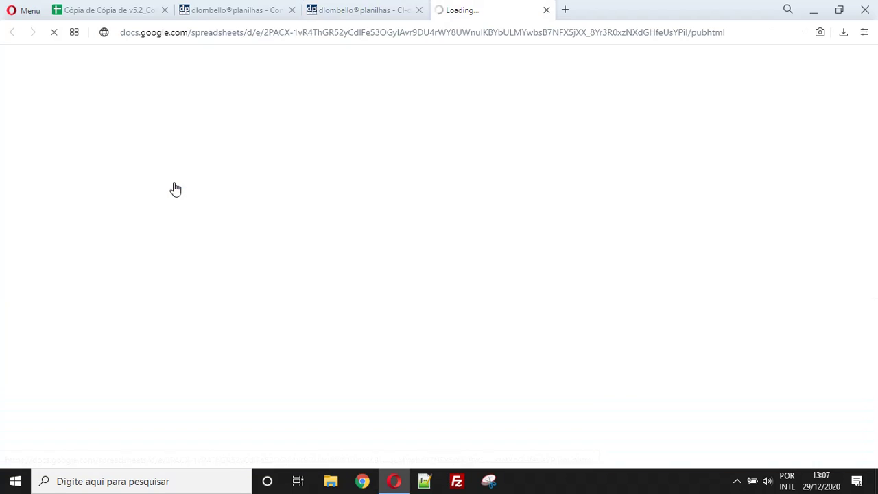
{"action": "left_click", "coordinate": [384, 12]}
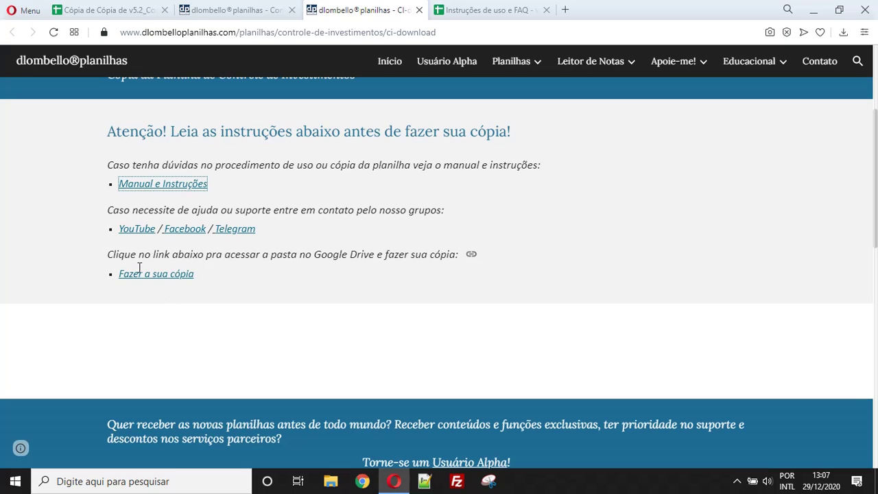
Highlight the note about accessing the Google Drive folder and follow the Fazer a sua cópia link
{"action": "left_click_drag", "start_coordinate": [127, 256], "coordinate": [449, 255]}
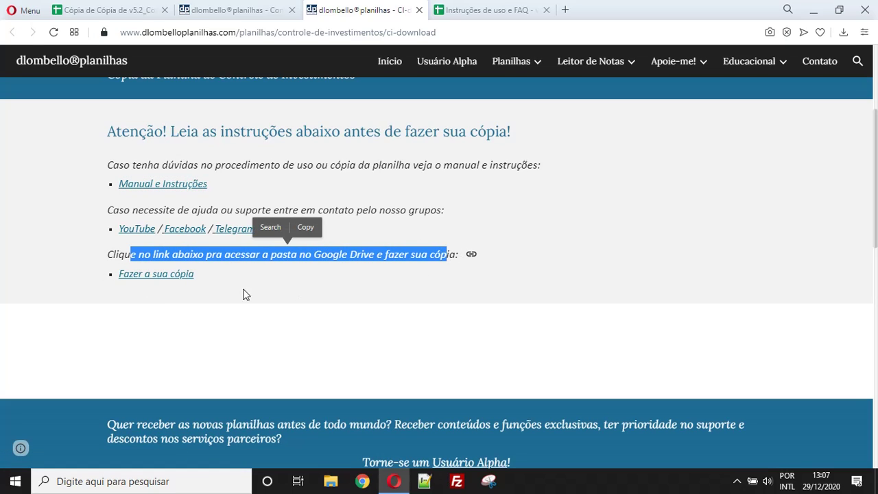
{"action": "left_click", "coordinate": [149, 282]}
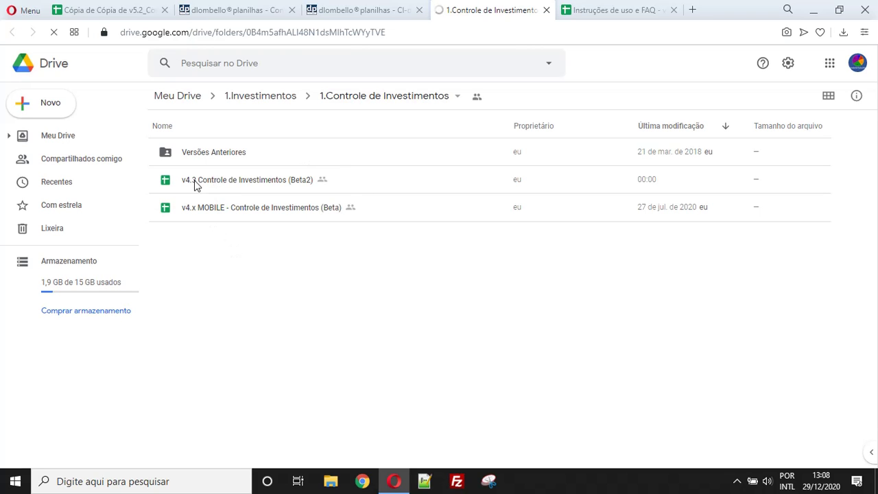
Select the v4.3 Controle de Investimentos (Beta2) file in the Drive folder, and return to the open v5.2 spreadsheet copy
{"action": "left_click", "coordinate": [230, 186]}
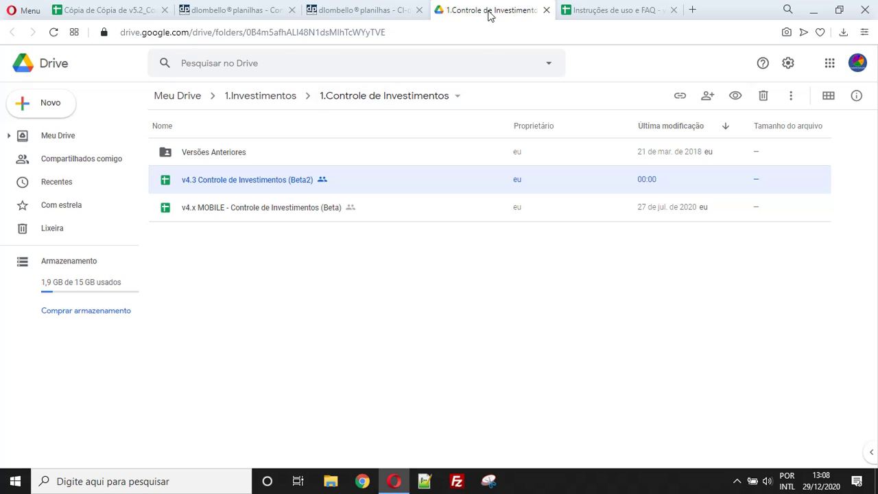
{"action": "left_click", "coordinate": [120, 11]}
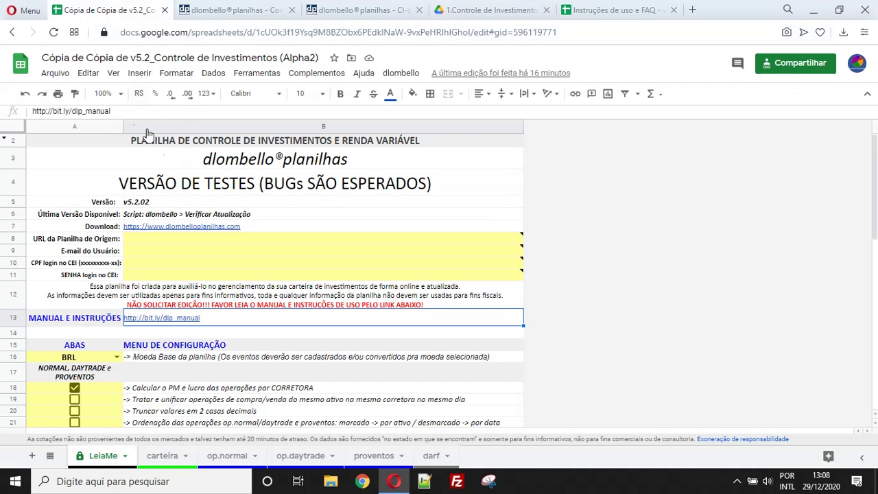
{"action": "left_click", "coordinate": [488, 10]}
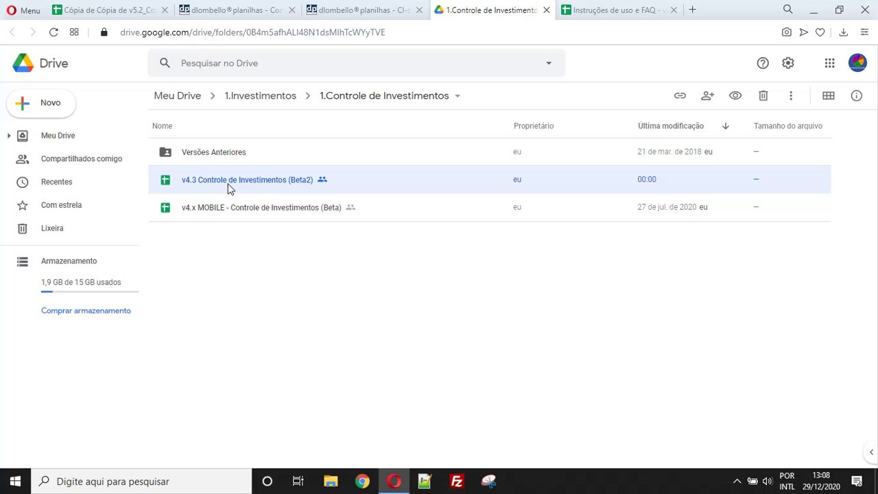
{"action": "left_click", "coordinate": [97, 14]}
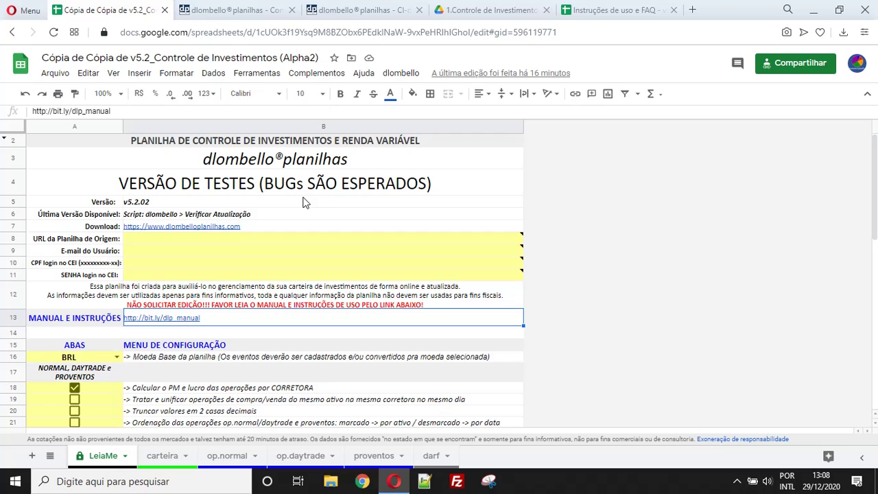
{"action": "mouse_move", "coordinate": [293, 247]}
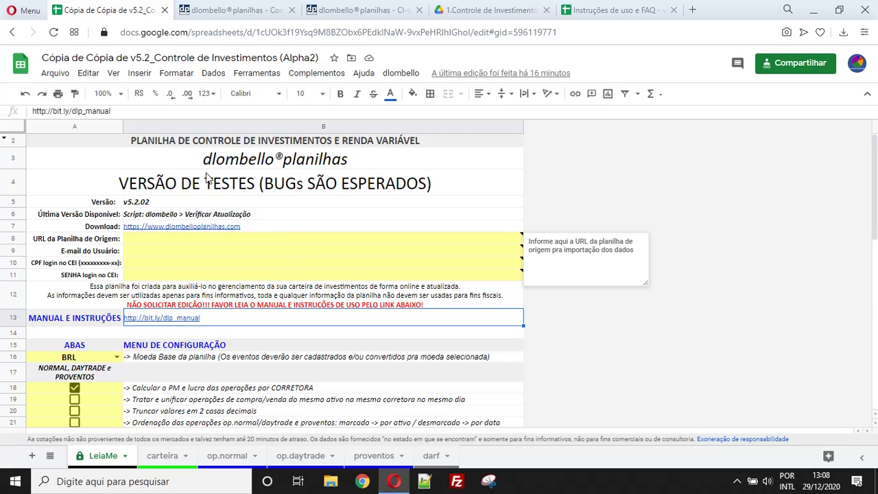
Inspect the Fazer uma cópia settings and the destination folder choices, and cancel without making a copy
{"action": "left_click", "coordinate": [56, 73]}
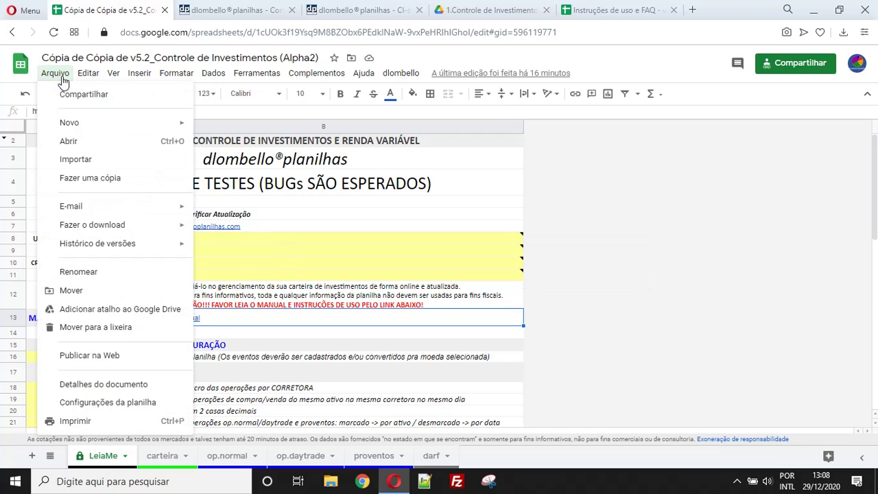
{"action": "left_click", "coordinate": [104, 179]}
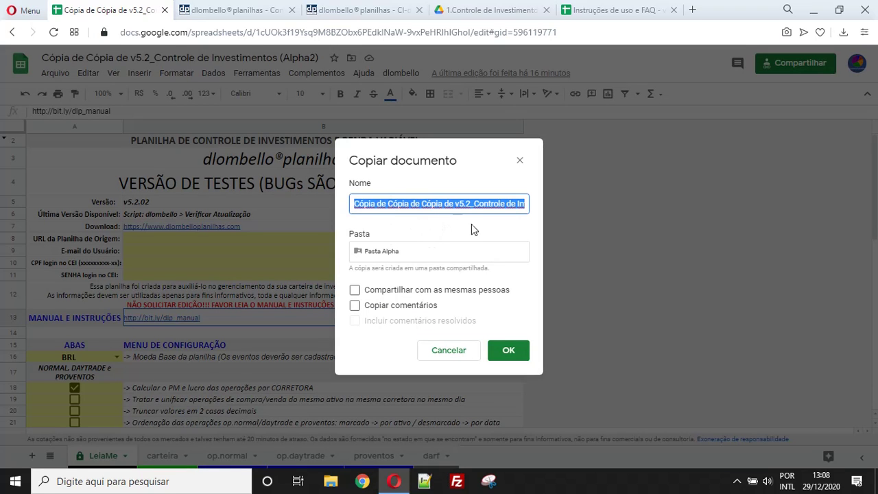
{"action": "left_click", "coordinate": [391, 251]}
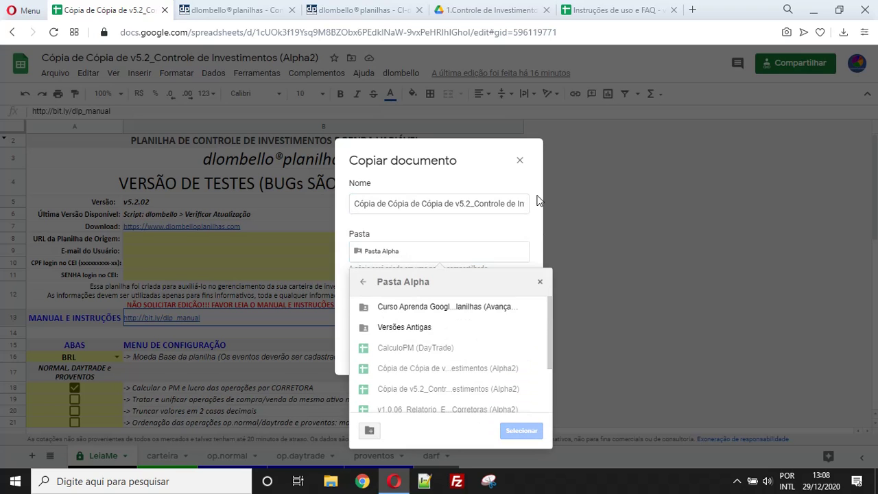
{"action": "left_click", "coordinate": [539, 283]}
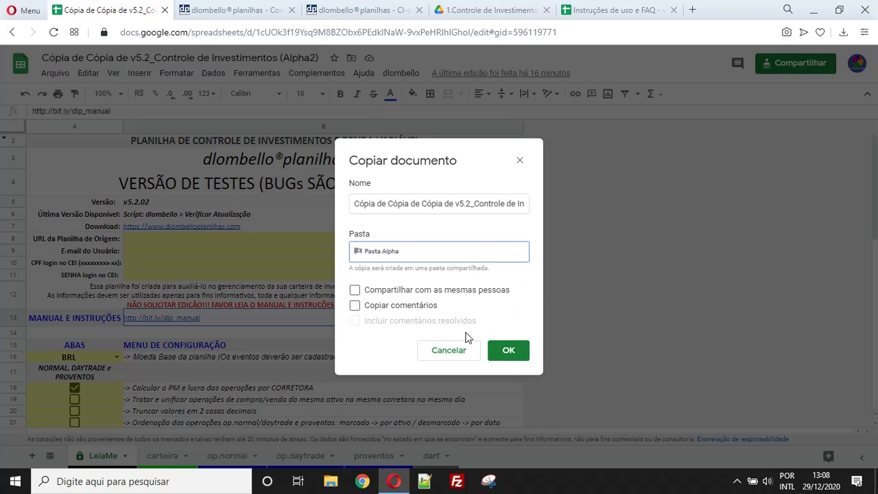
{"action": "left_click", "coordinate": [452, 353]}
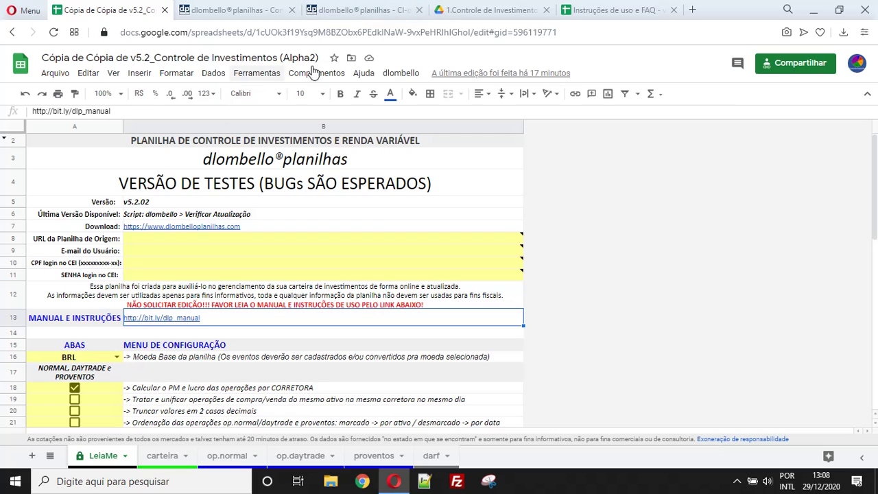
Display Meu Drive in Google Drive, and return to the spreadsheet copy
{"action": "left_click", "coordinate": [491, 10]}
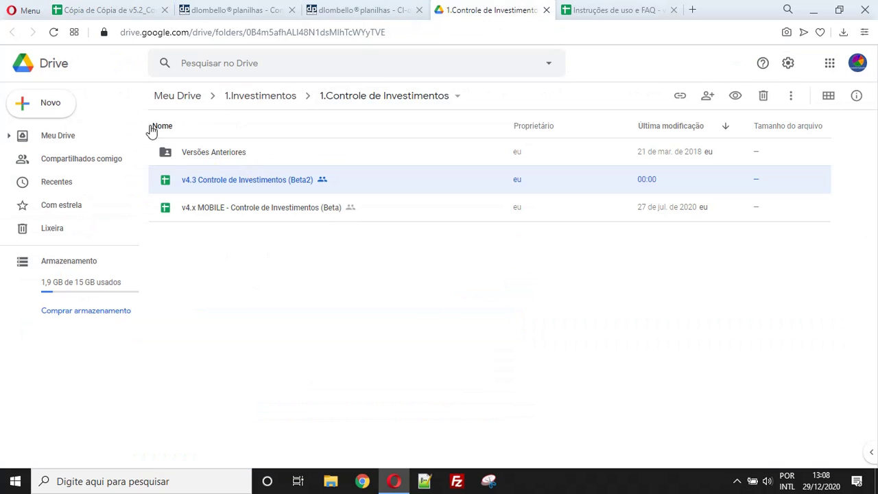
{"action": "left_click", "coordinate": [48, 137]}
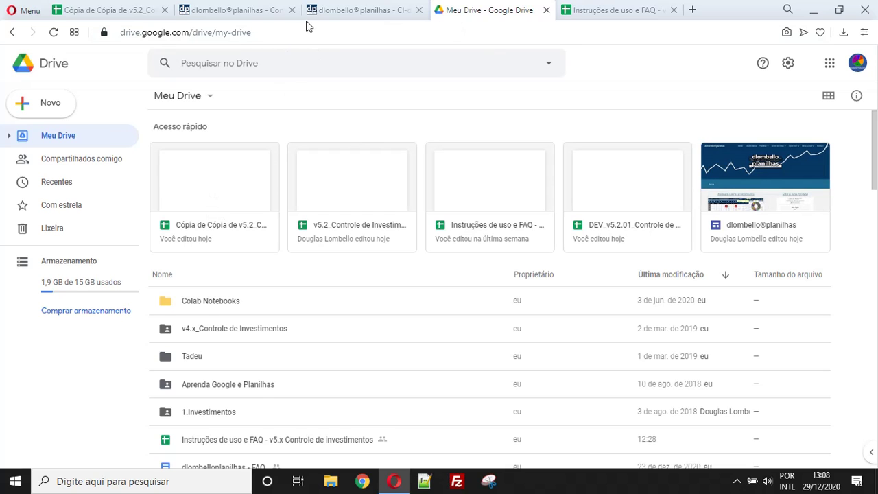
{"action": "left_click", "coordinate": [110, 11]}
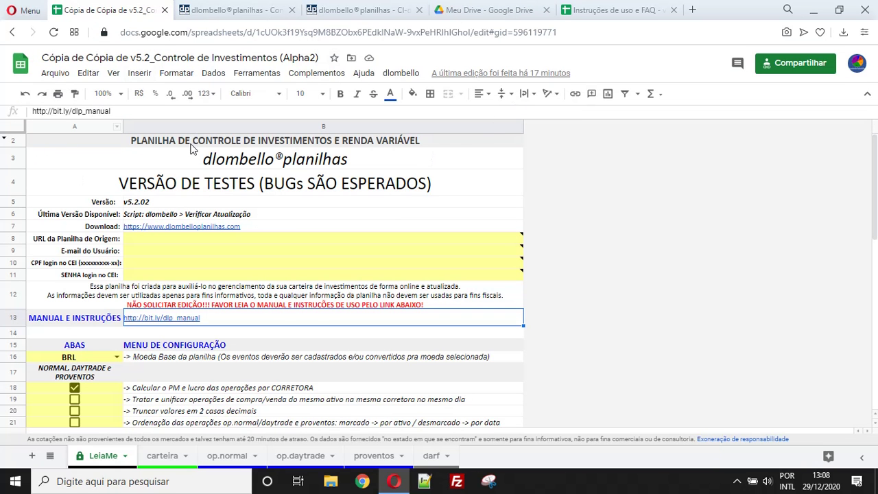
Close the Google Drive, Instruções de uso e FAQ and dlombello®planilhas pages, leaving only the spreadsheet copy open
{"action": "left_click", "coordinate": [485, 15]}
{"action": "left_click", "coordinate": [546, 11]}
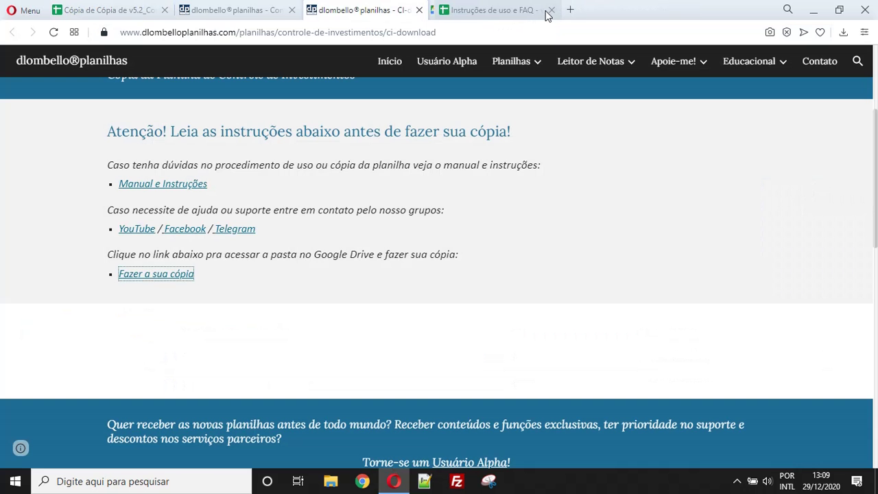
{"action": "left_click", "coordinate": [546, 10]}
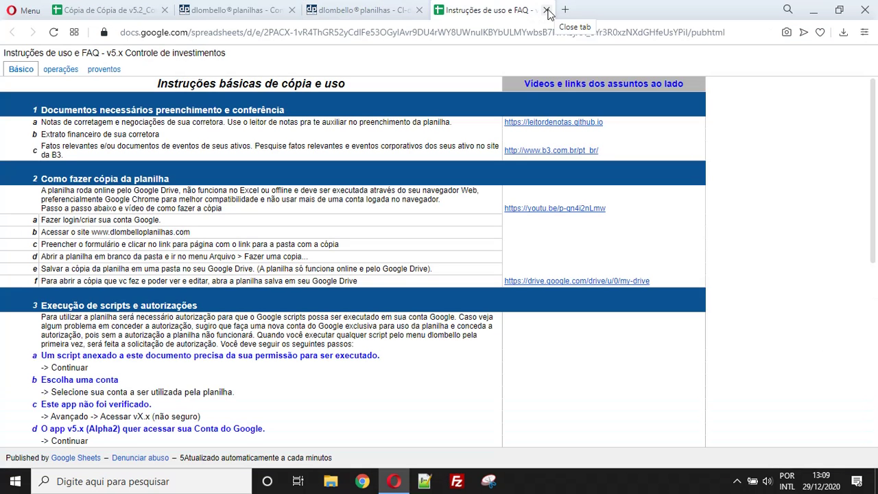
{"action": "left_click", "coordinate": [546, 10]}
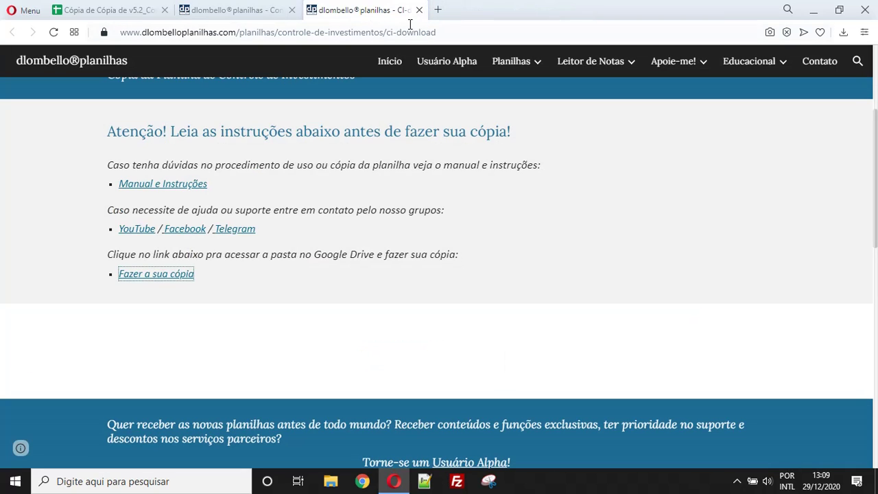
{"action": "left_click", "coordinate": [419, 10]}
{"action": "left_click", "coordinate": [293, 10]}
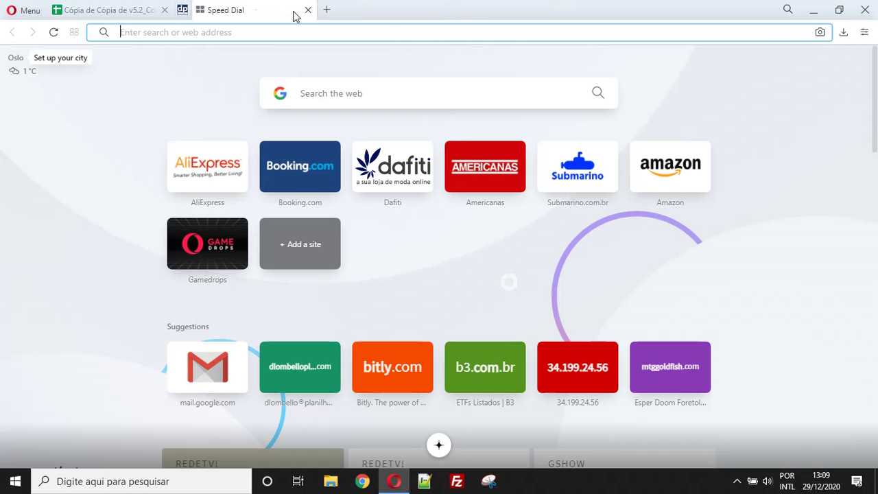
{"action": "left_click", "coordinate": [294, 13]}
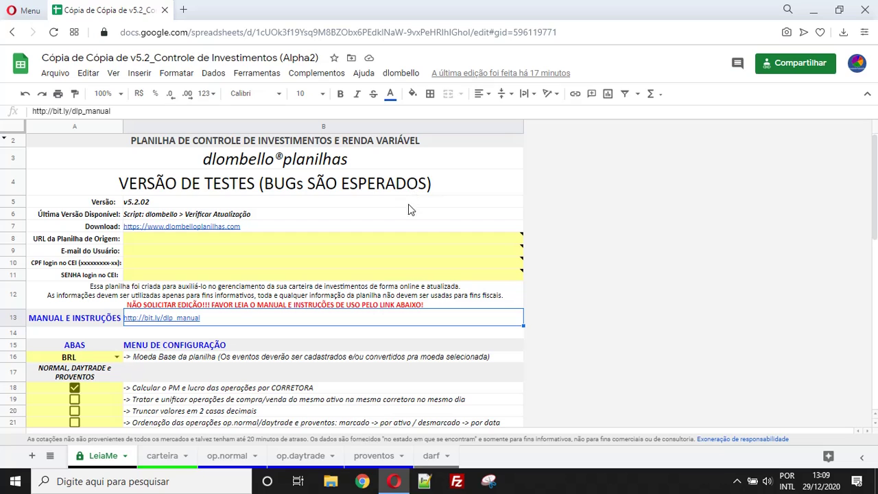
Highlight the usage notice on the LeiaMe sheet, and choose BRL as the base currency in MENU DE CONFIGURAÇÃO
{"action": "mouse_move", "coordinate": [431, 230]}
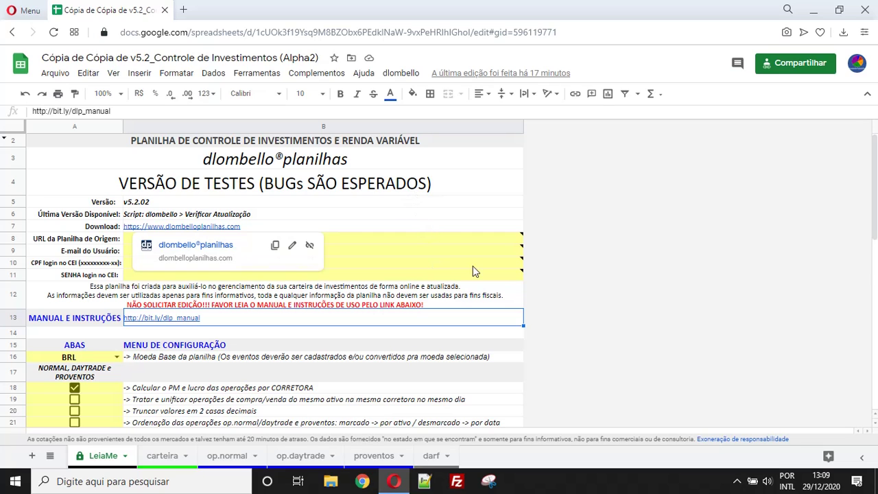
{"action": "left_click", "coordinate": [456, 290]}
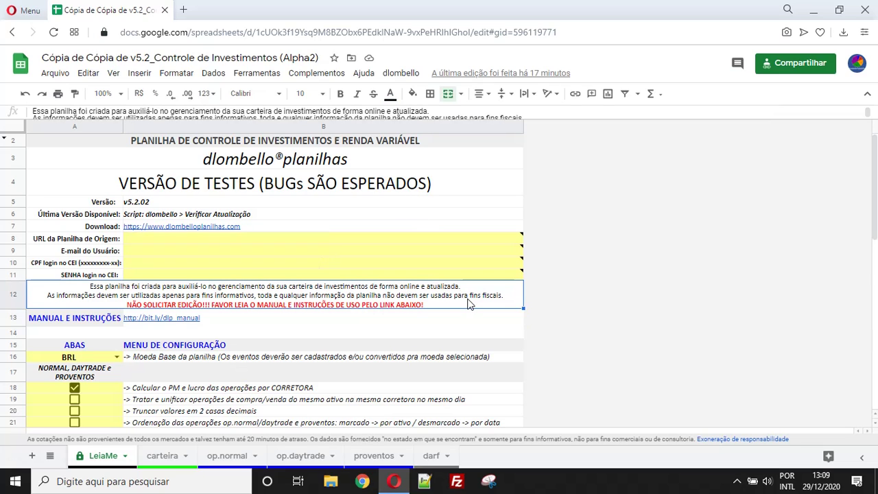
{"action": "scroll", "coordinate": [418, 284], "scroll_direction": "down", "scroll_amount": 5}
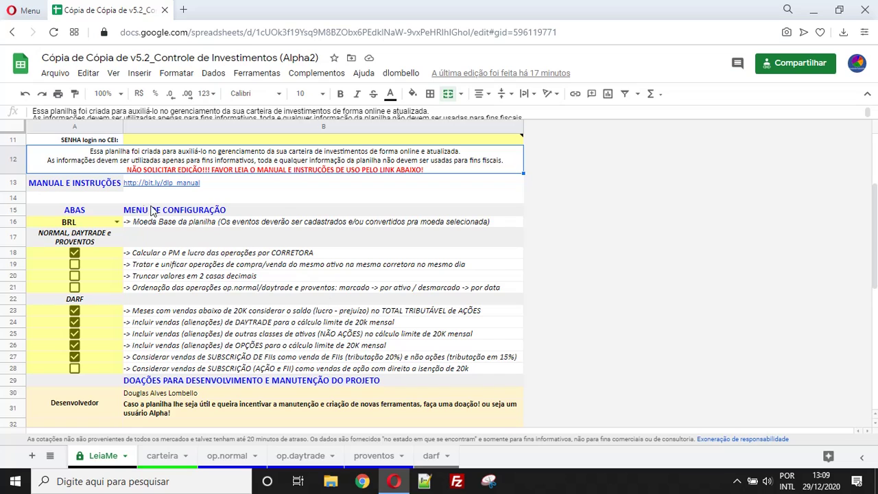
{"action": "left_click", "coordinate": [141, 209]}
{"action": "left_click", "coordinate": [117, 222]}
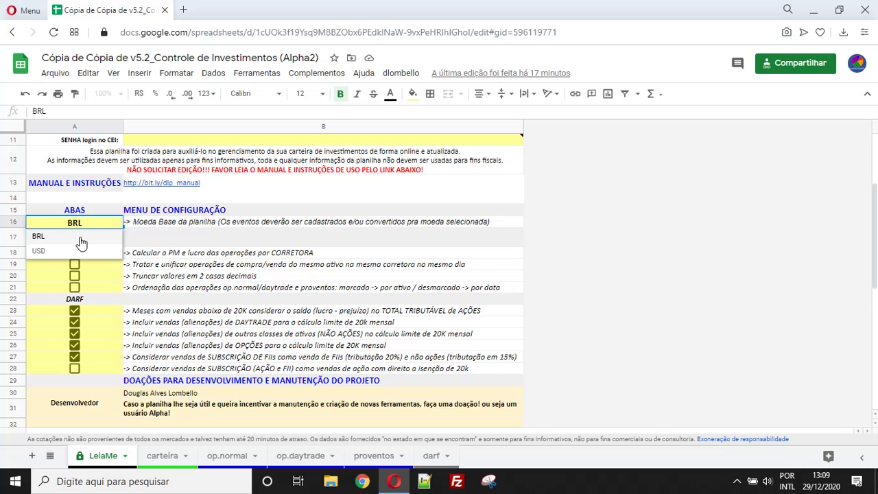
{"action": "left_click", "coordinate": [81, 241]}
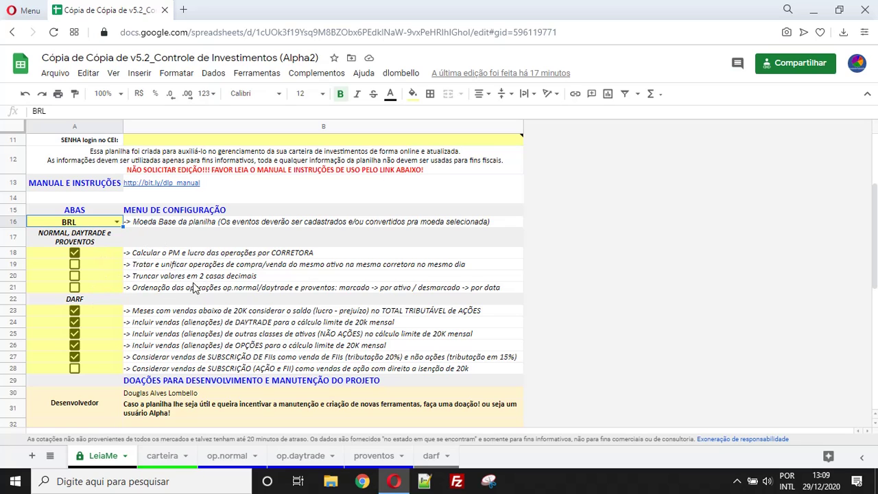
Switch the DARF option for including DAYTRADE sales in the 20k monthly limit off and back on
{"action": "scroll", "coordinate": [253, 328], "scroll_direction": "up", "scroll_amount": 3}
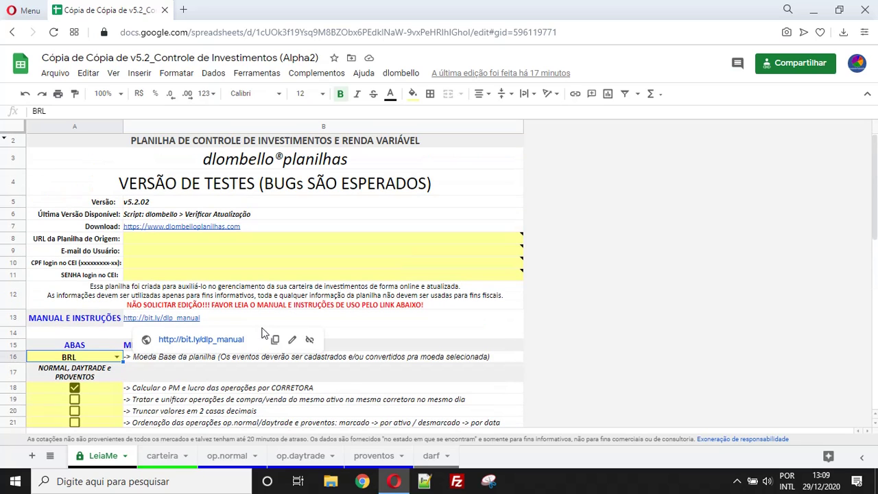
{"action": "scroll", "coordinate": [241, 280], "scroll_direction": "down", "scroll_amount": 2}
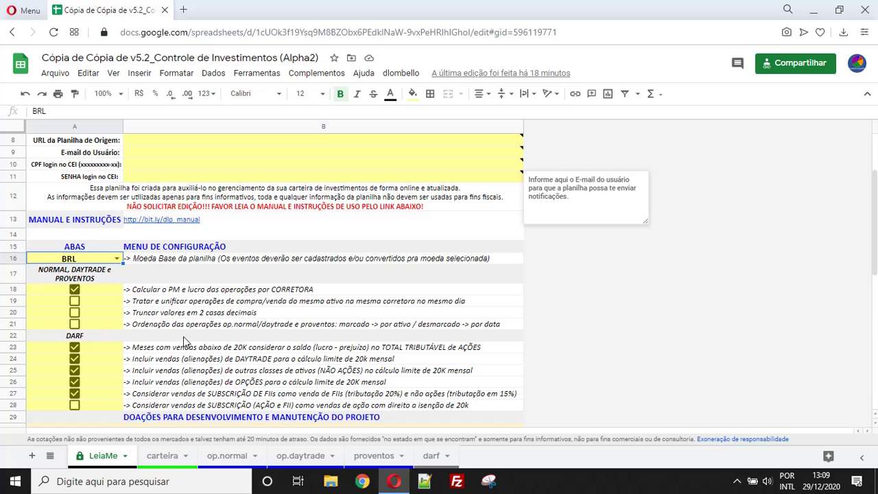
{"action": "scroll", "coordinate": [223, 332], "scroll_direction": "down", "scroll_amount": 2}
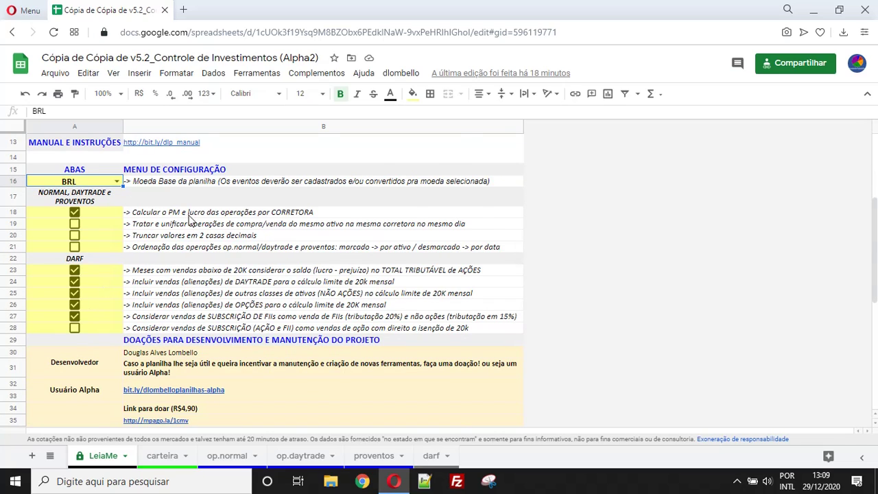
{"action": "scroll", "coordinate": [199, 230], "scroll_direction": "up", "scroll_amount": 1}
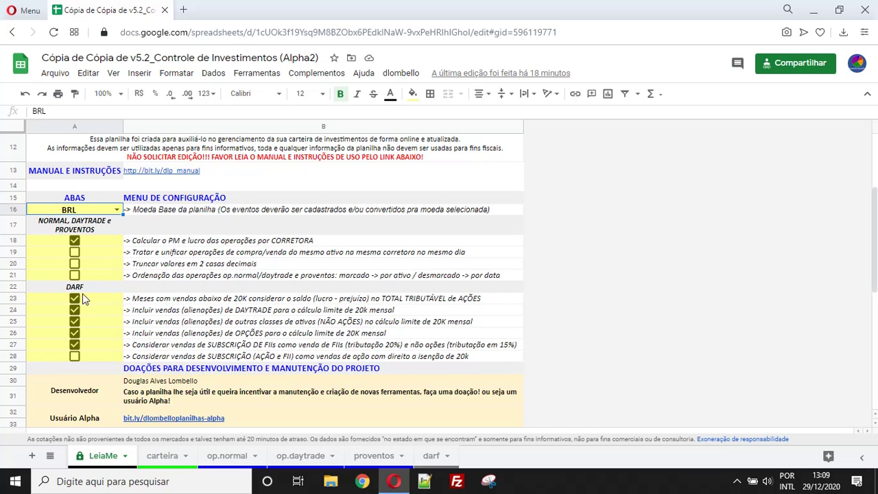
{"action": "left_click", "coordinate": [76, 310]}
{"action": "left_click", "coordinate": [75, 310]}
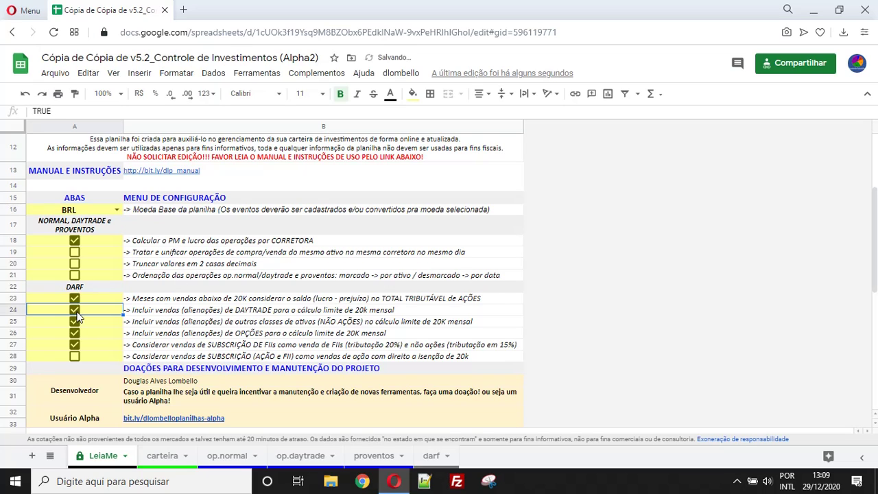
{"action": "scroll", "coordinate": [137, 307], "scroll_direction": "down", "scroll_amount": 1}
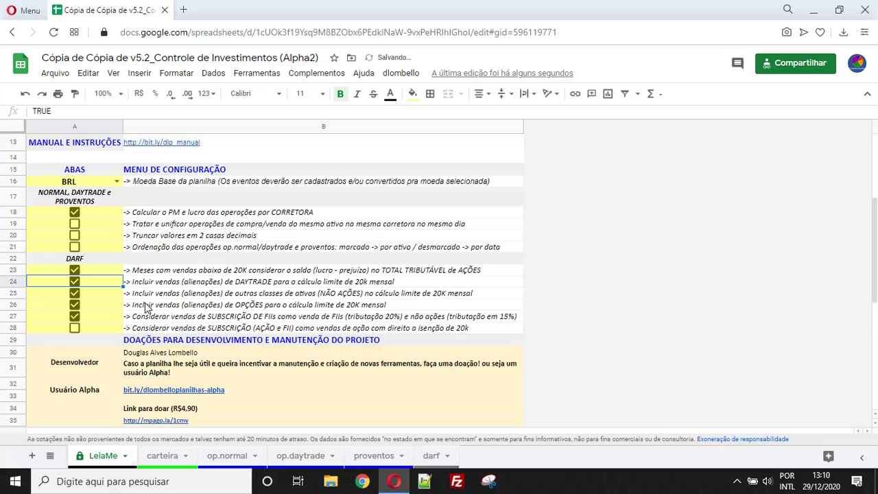
{"action": "scroll", "coordinate": [145, 308], "scroll_direction": "down", "scroll_amount": 3}
{"action": "scroll", "coordinate": [147, 309], "scroll_direction": "up", "scroll_amount": 4}
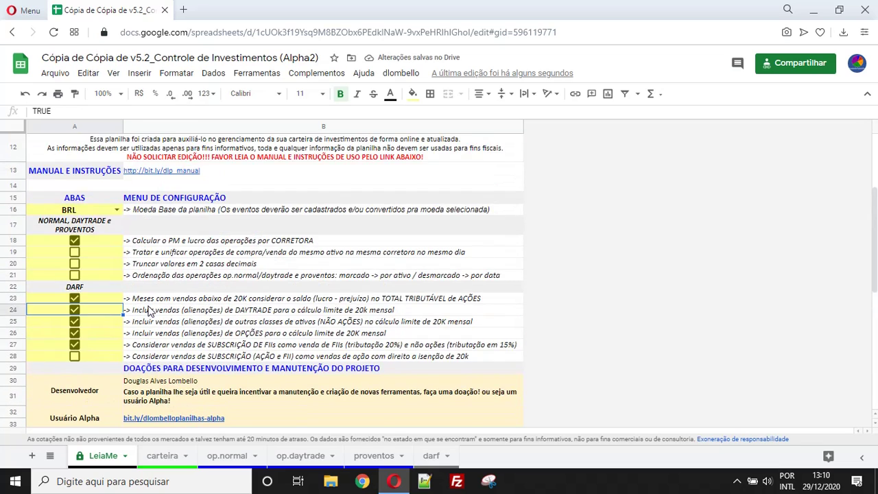
{"action": "scroll", "coordinate": [148, 311], "scroll_direction": "up", "scroll_amount": 1}
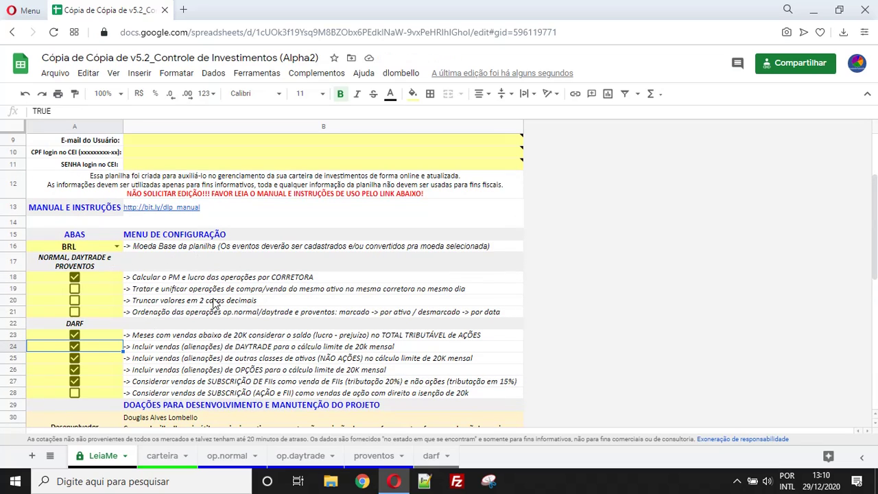
{"action": "scroll", "coordinate": [214, 303], "scroll_direction": "up", "scroll_amount": 3}
{"action": "scroll", "coordinate": [213, 303], "scroll_direction": "down", "scroll_amount": 4}
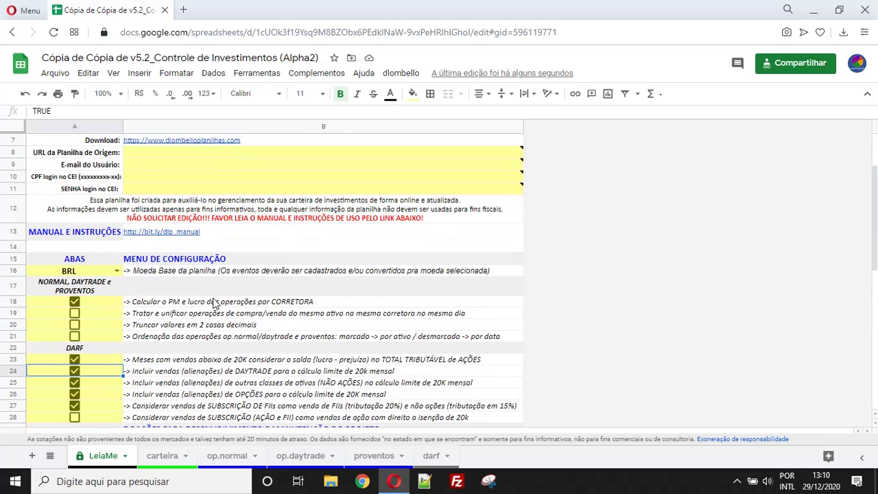
{"action": "scroll", "coordinate": [213, 304], "scroll_direction": "up", "scroll_amount": 5}
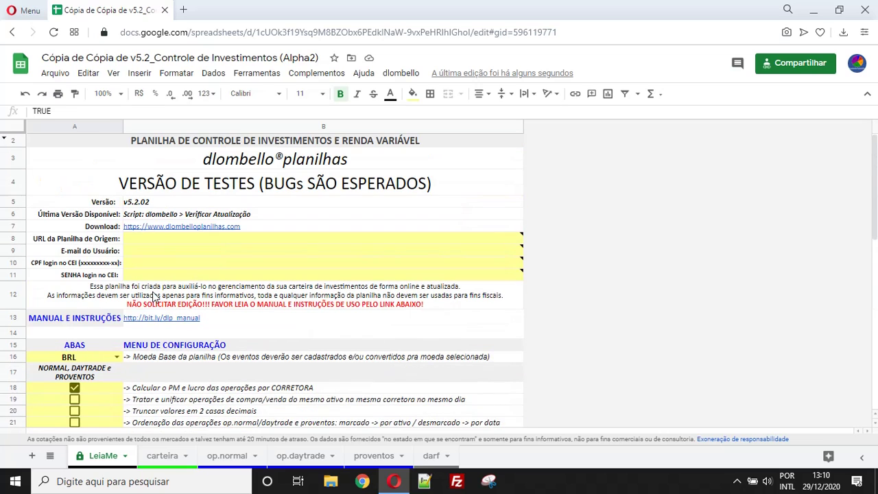
{"action": "left_click", "coordinate": [66, 319]}
{"action": "left_click", "coordinate": [165, 325]}
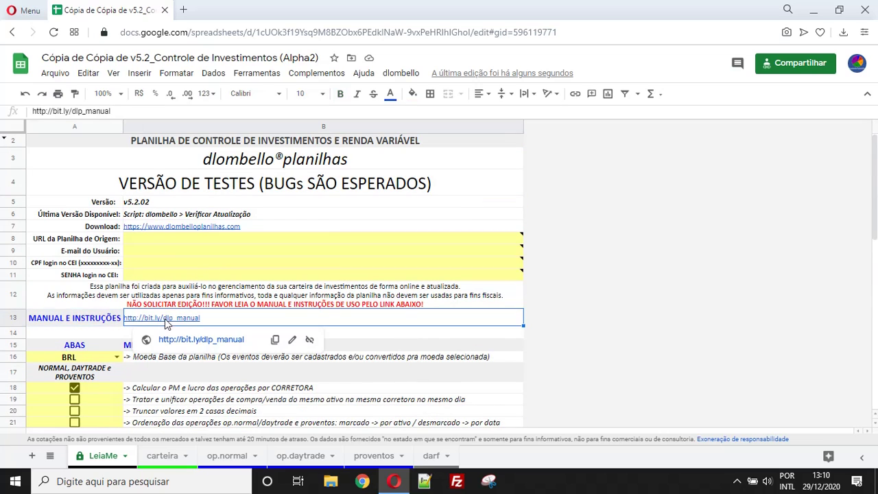
{"action": "left_click", "coordinate": [198, 344]}
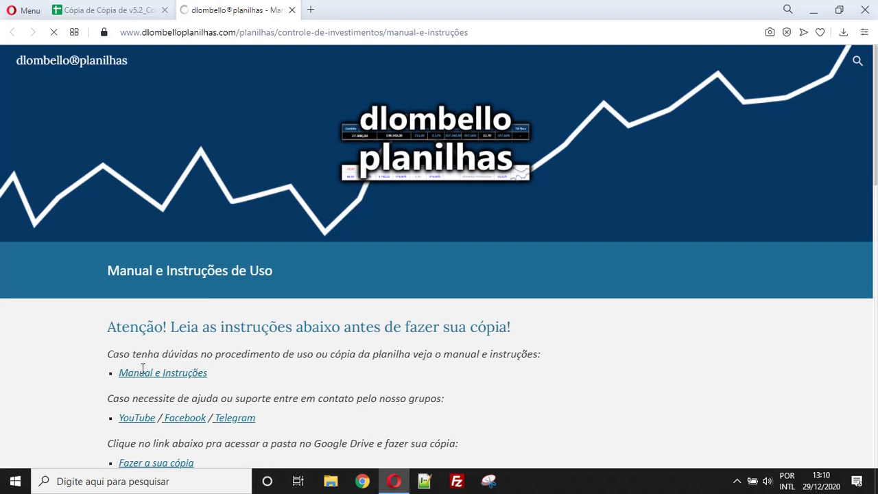
Open the Manual e Instruções link and look through the Básico, operações and proventos sections of the instructions
{"action": "left_click", "coordinate": [150, 376]}
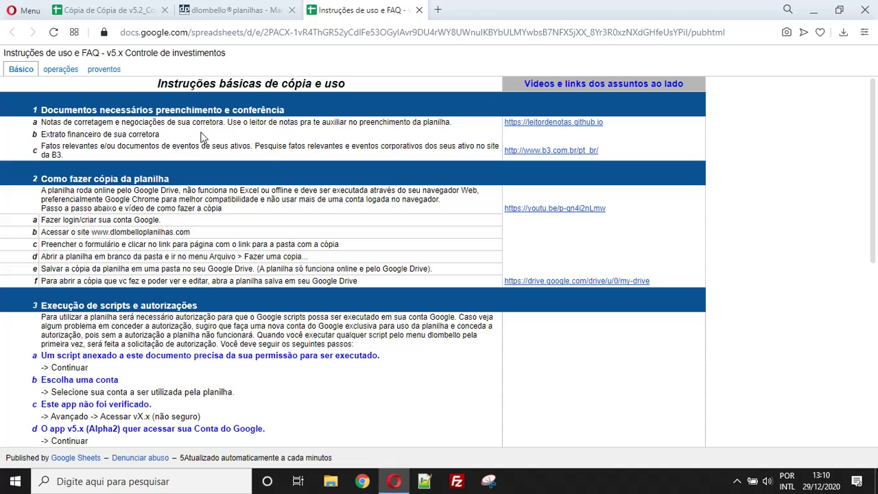
{"action": "left_click", "coordinate": [66, 70]}
{"action": "left_click", "coordinate": [102, 70]}
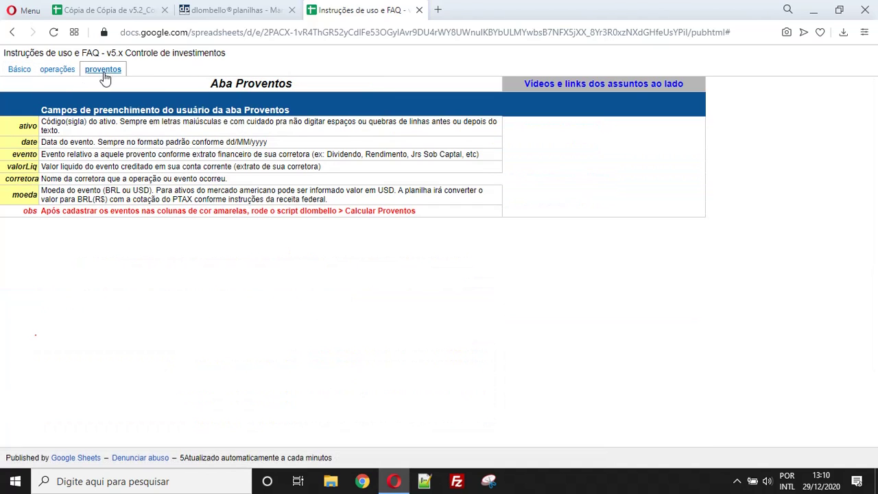
{"action": "left_click", "coordinate": [66, 70]}
{"action": "left_click", "coordinate": [23, 69]}
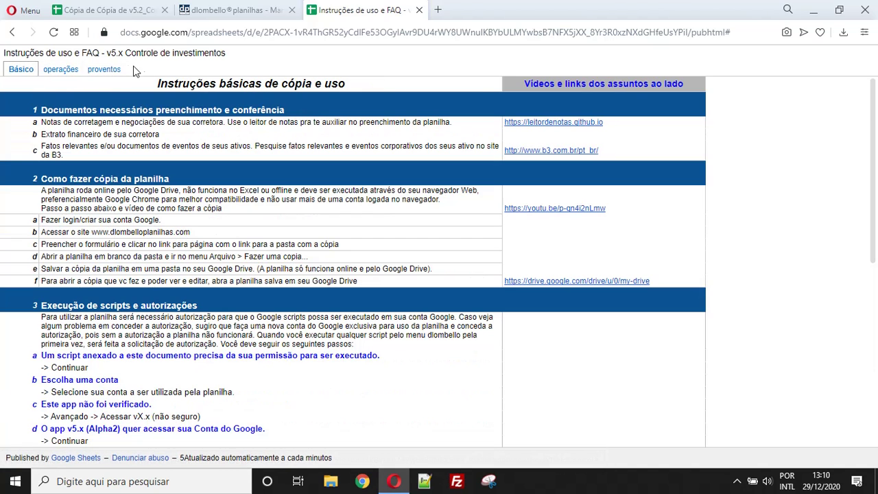
{"action": "left_click", "coordinate": [58, 71]}
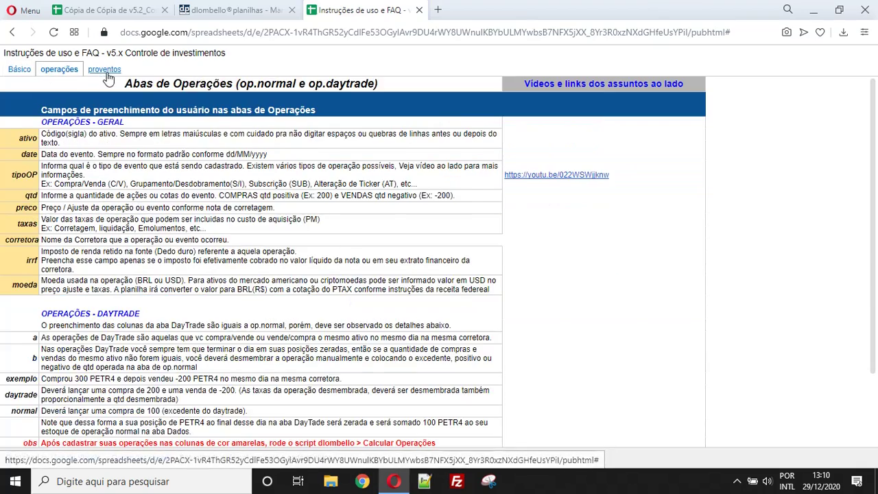
{"action": "left_click", "coordinate": [118, 71]}
{"action": "left_click", "coordinate": [59, 72]}
{"action": "left_click", "coordinate": [19, 69]}
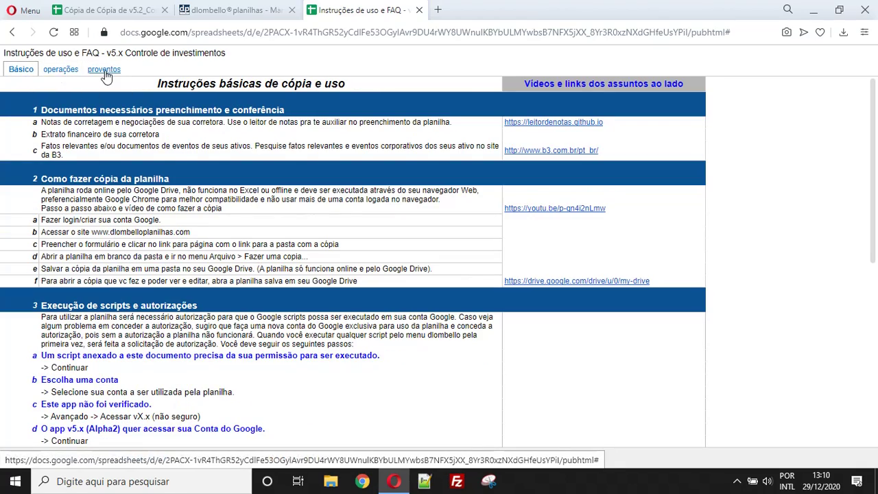
{"action": "left_click", "coordinate": [102, 71]}
{"action": "left_click", "coordinate": [62, 72]}
{"action": "left_click", "coordinate": [22, 71]}
{"action": "left_click", "coordinate": [63, 72]}
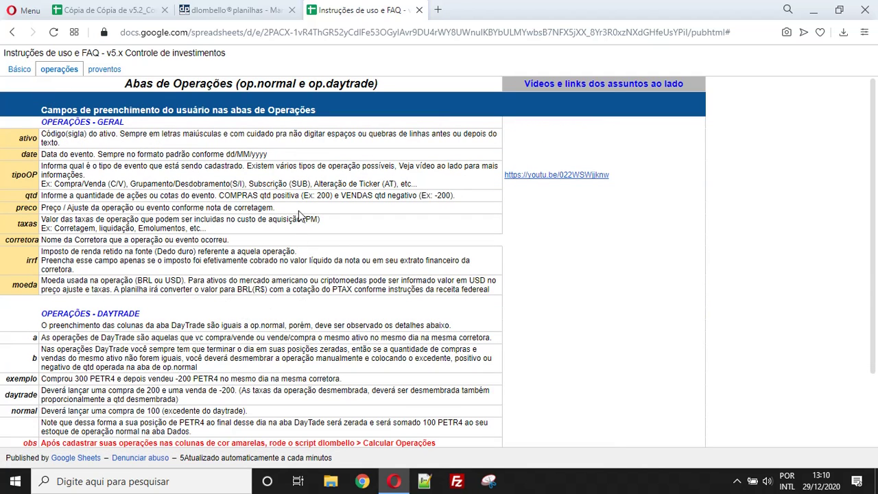
Read the operações instructions through the DAYTRADE notes, and check the proventos field descriptions
{"action": "scroll", "coordinate": [158, 178], "scroll_direction": "down", "scroll_amount": 3}
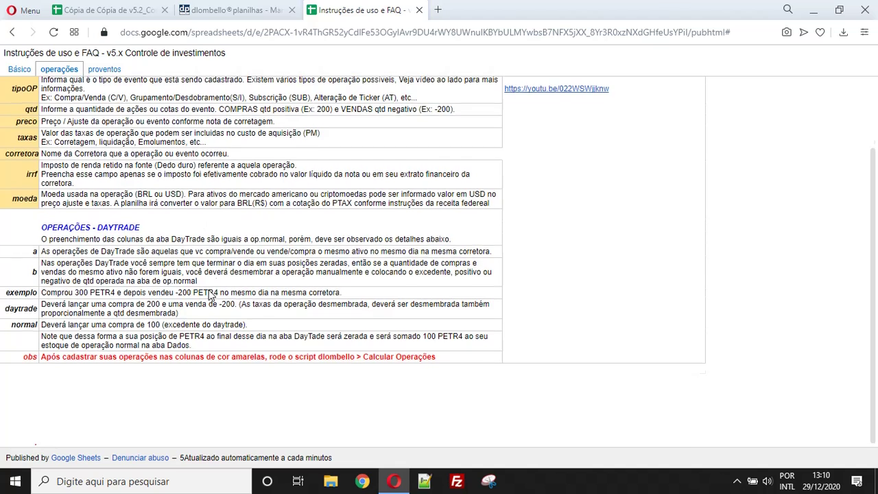
{"action": "scroll", "coordinate": [216, 274], "scroll_direction": "up", "scroll_amount": 3}
{"action": "left_click", "coordinate": [102, 71]}
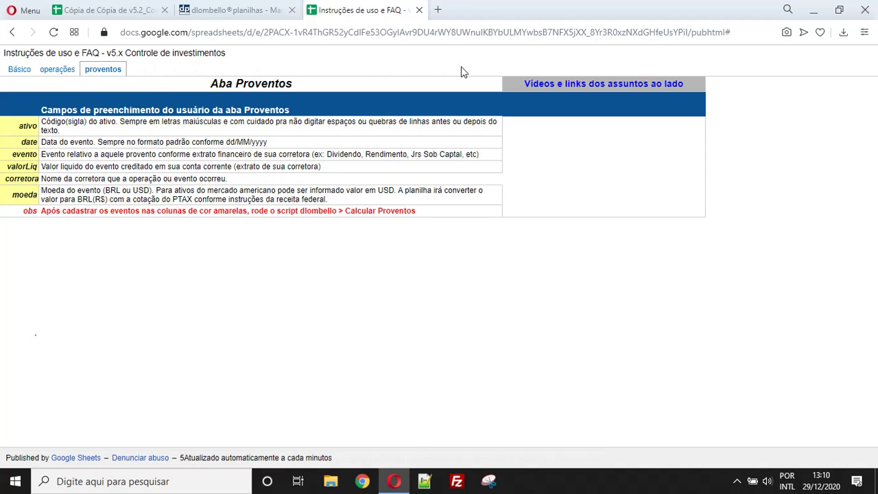
{"action": "left_click", "coordinate": [58, 70]}
{"action": "left_click", "coordinate": [20, 69]}
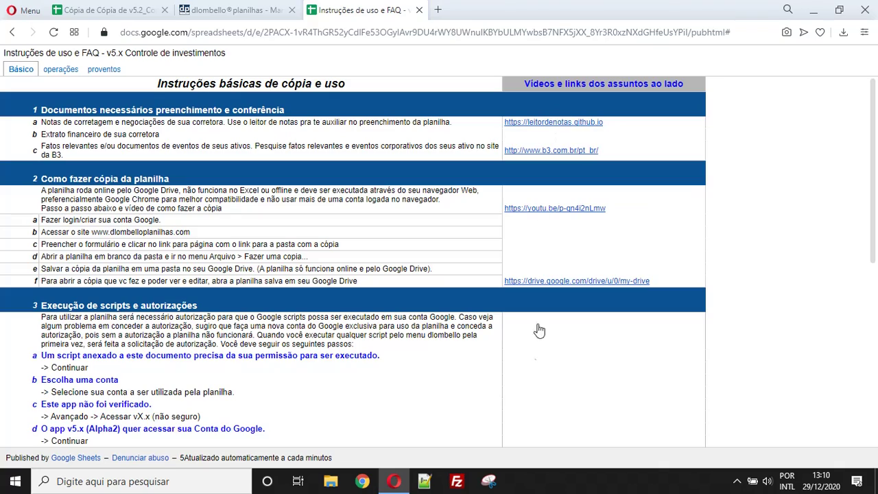
Skim the Básico instructions, close the Instruções de uso e FAQ page, and return to the spreadsheet copy
{"action": "scroll", "coordinate": [540, 357], "scroll_direction": "down", "scroll_amount": 5}
{"action": "scroll", "coordinate": [541, 357], "scroll_direction": "up", "scroll_amount": 5}
{"action": "left_click", "coordinate": [419, 10]}
{"action": "left_click", "coordinate": [120, 9]}
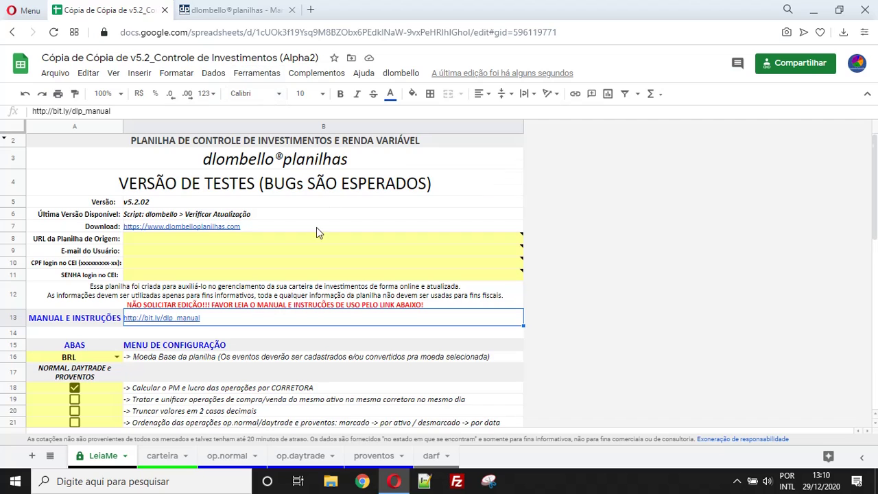
Review the LeiaMe sheet's configuration menu, donation links, complementary information and external data sources
{"action": "scroll", "coordinate": [315, 230], "scroll_direction": "down", "scroll_amount": 3}
{"action": "scroll", "coordinate": [310, 242], "scroll_direction": "down", "scroll_amount": 7}
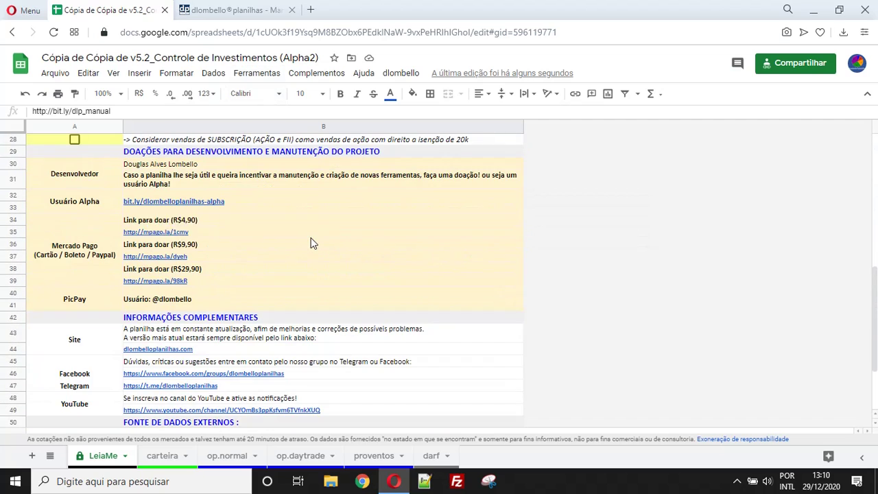
{"action": "left_click", "coordinate": [405, 256]}
{"action": "scroll", "coordinate": [439, 273], "scroll_direction": "down", "scroll_amount": 3}
{"action": "scroll", "coordinate": [325, 351], "scroll_direction": "up", "scroll_amount": 2}
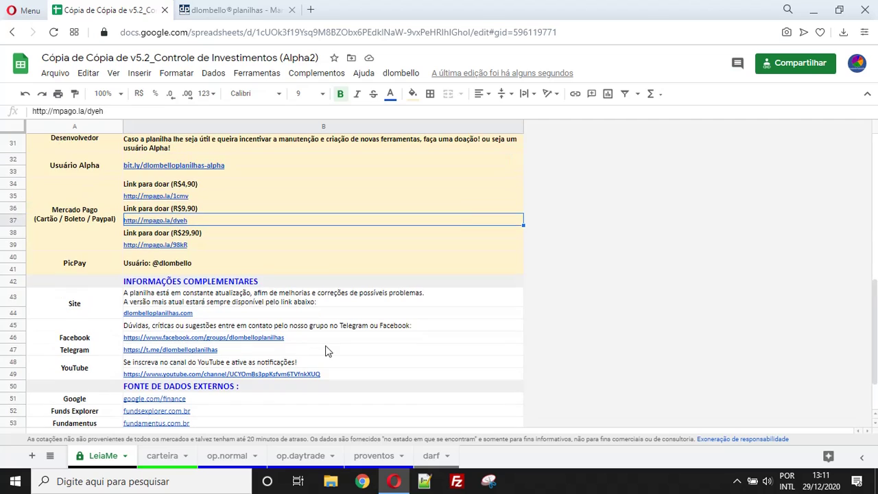
{"action": "scroll", "coordinate": [326, 351], "scroll_direction": "up", "scroll_amount": 9}
{"action": "scroll", "coordinate": [269, 346], "scroll_direction": "down", "scroll_amount": 2}
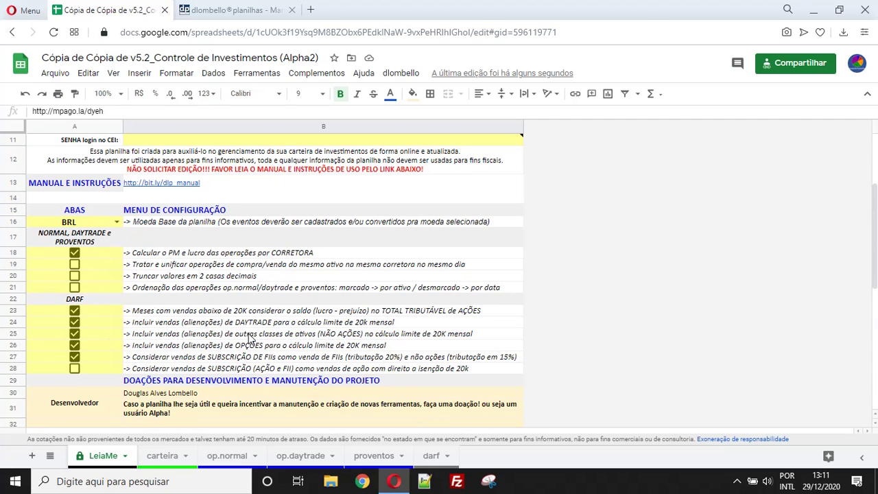
{"action": "scroll", "coordinate": [329, 347], "scroll_direction": "up", "scroll_amount": 4}
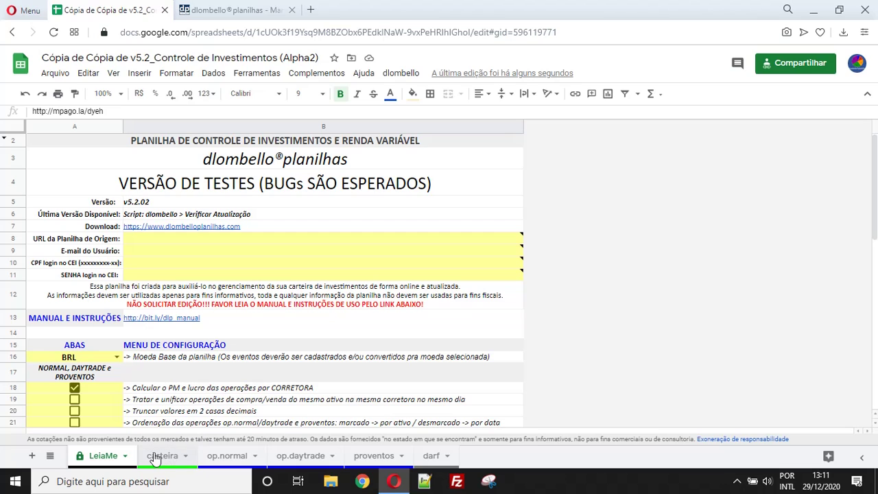
Look over the op.normal, op.daytrade and proventos sheets where operations and earnings are entered
{"action": "left_click", "coordinate": [227, 458]}
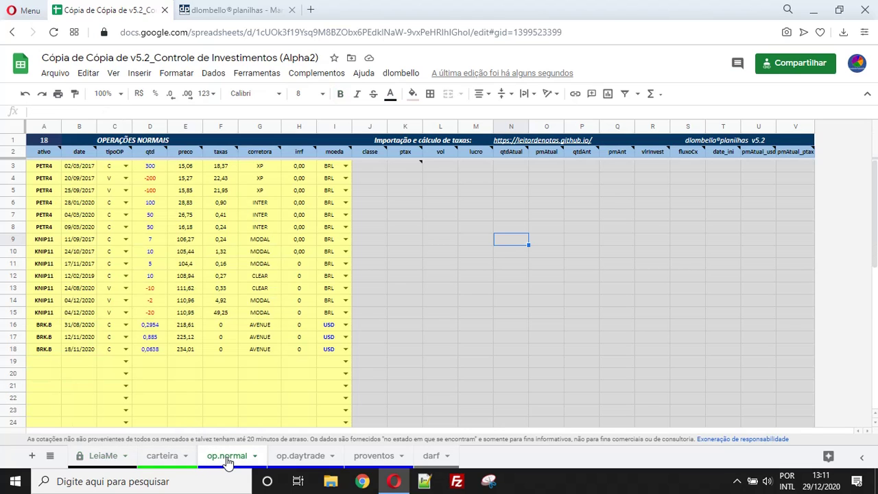
{"action": "left_click", "coordinate": [286, 456]}
{"action": "left_click", "coordinate": [371, 458]}
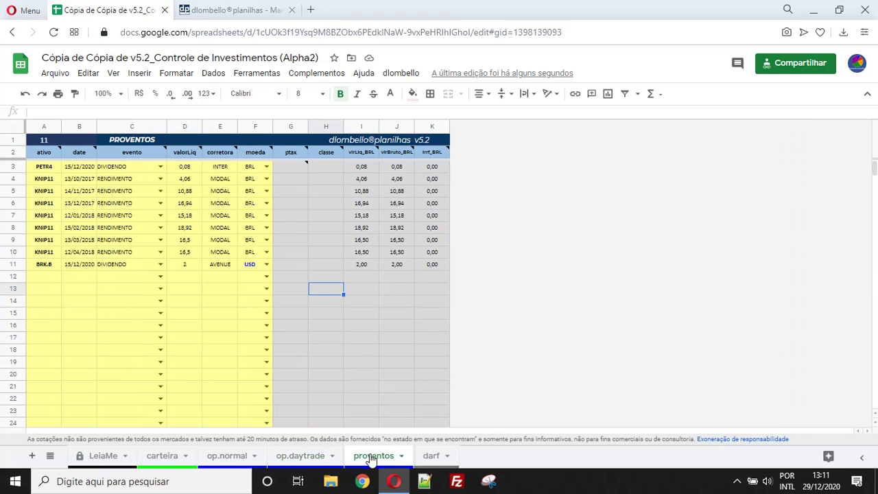
{"action": "left_click", "coordinate": [297, 457]}
{"action": "left_click", "coordinate": [230, 456]}
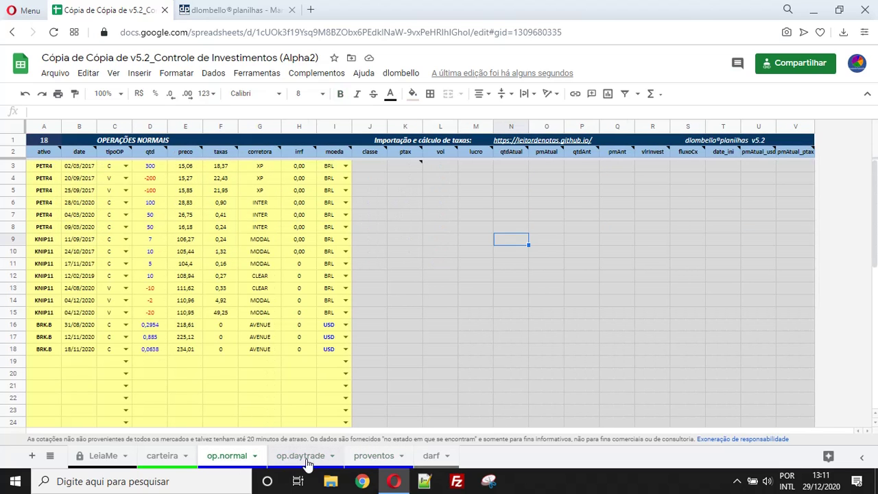
{"action": "left_click", "coordinate": [302, 458]}
{"action": "left_click", "coordinate": [377, 458]}
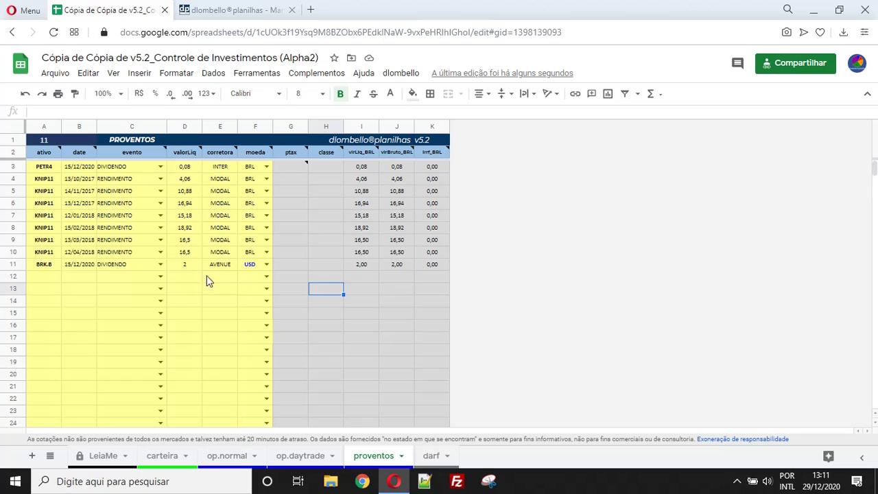
Examine the yellow entry columns and the grey calculated columns on the proventos sheet
{"action": "left_click", "coordinate": [106, 299]}
{"action": "left_click", "coordinate": [201, 299]}
{"action": "left_click", "coordinate": [231, 312]}
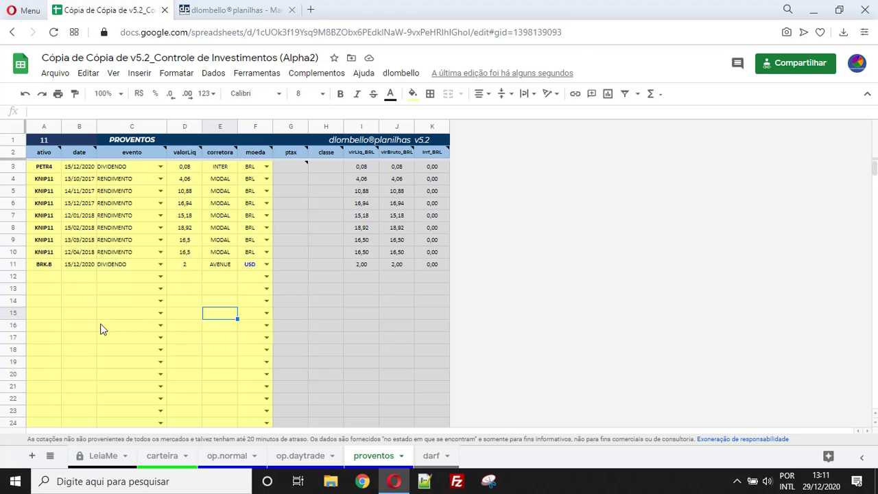
{"action": "left_click", "coordinate": [356, 304]}
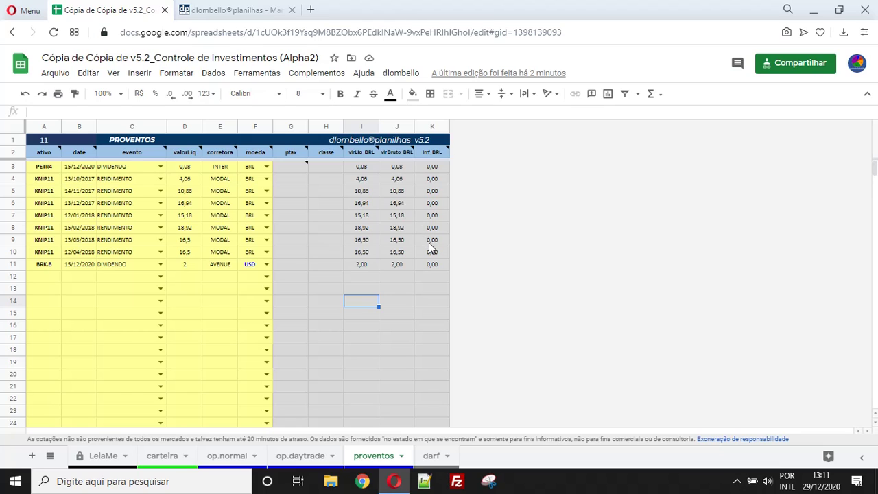
{"action": "left_click", "coordinate": [431, 203]}
{"action": "left_click", "coordinate": [361, 215]}
{"action": "left_click", "coordinate": [397, 252]}
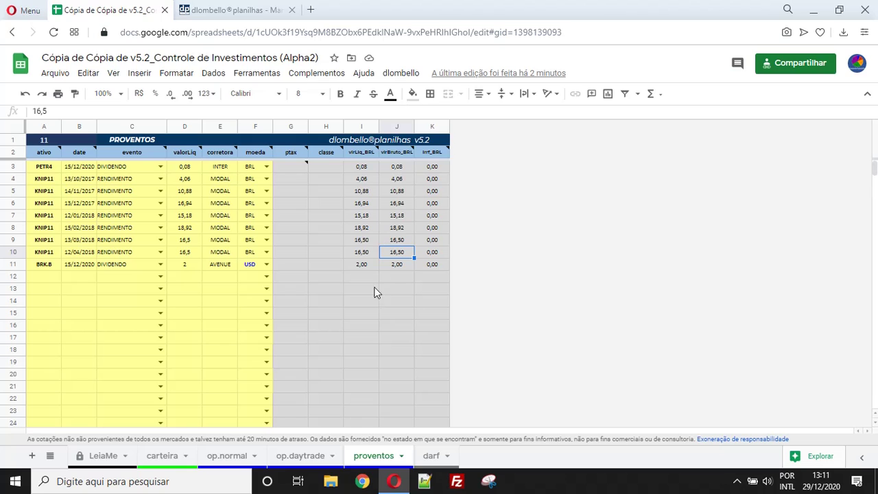
Highlight the yellow entry area of the proventos sheet, from the ativo column to the moeda column
{"action": "left_click_drag", "start_coordinate": [43, 169], "coordinate": [251, 275]}
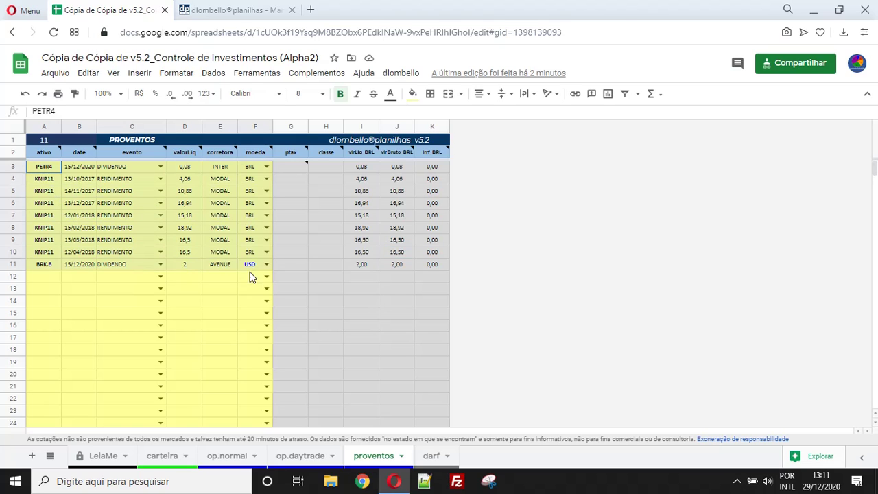
{"action": "left_click", "coordinate": [127, 325]}
{"action": "left_click_drag", "start_coordinate": [60, 167], "coordinate": [249, 329]}
{"action": "left_click", "coordinate": [357, 312]}
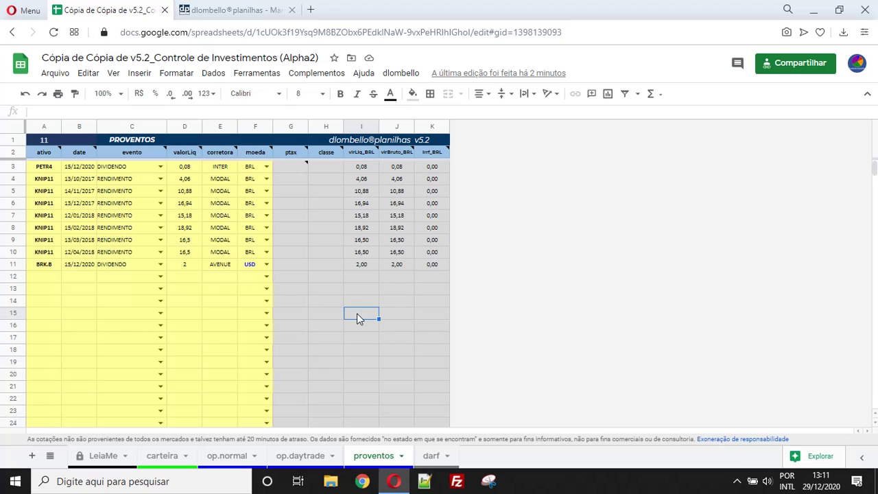
Read the notes attached to the ativo, date, evento and corretora column headers on the proventos sheet
{"action": "mouse_move", "coordinate": [55, 159]}
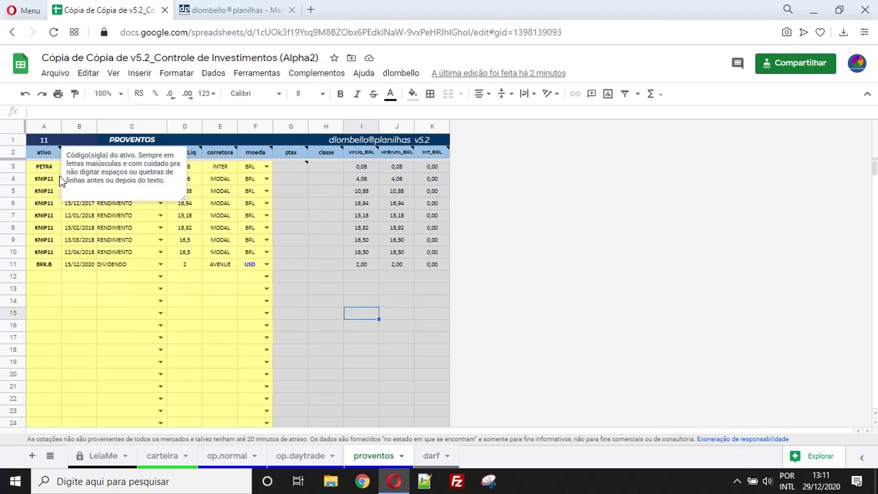
{"action": "left_click", "coordinate": [106, 241]}
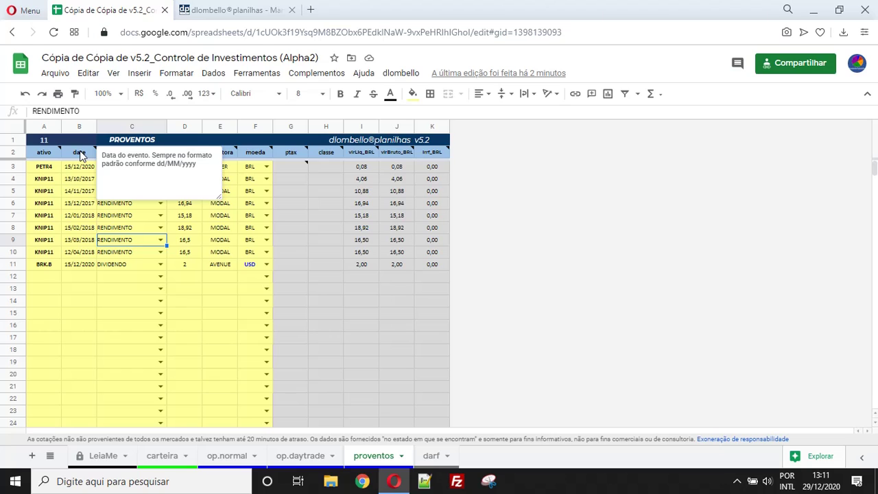
{"action": "mouse_move", "coordinate": [259, 157]}
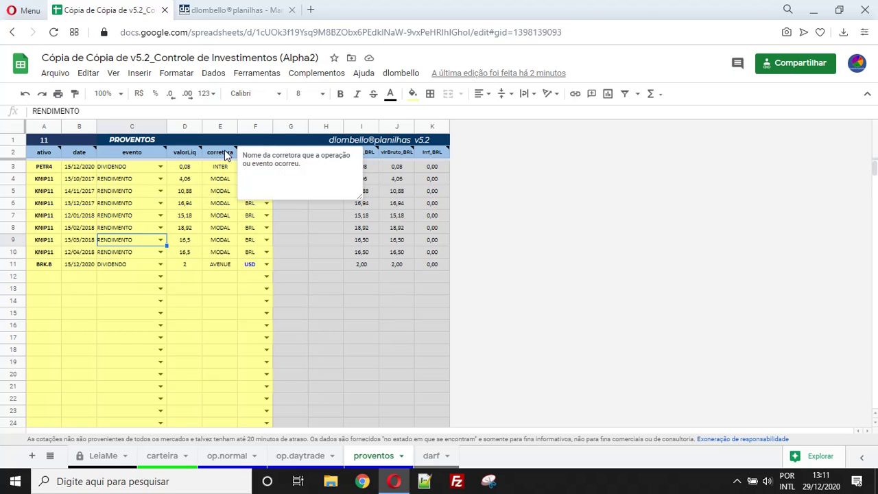
{"action": "mouse_move", "coordinate": [142, 156]}
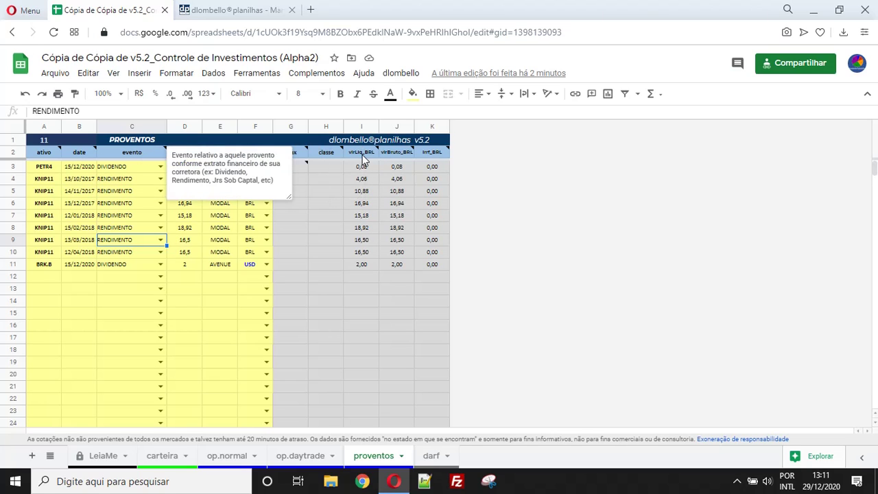
{"action": "mouse_move", "coordinate": [364, 153]}
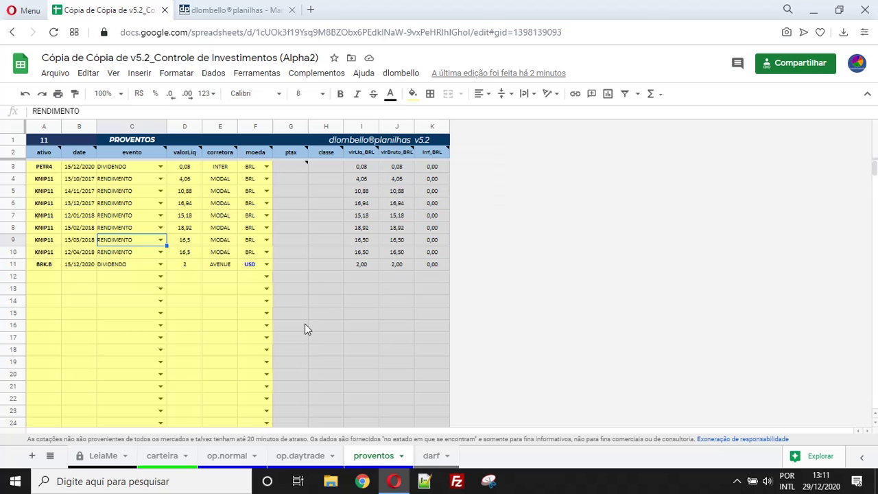
Compare the op.normal and op.daytrade sheets, ending on op.normal
{"action": "left_click", "coordinate": [226, 455]}
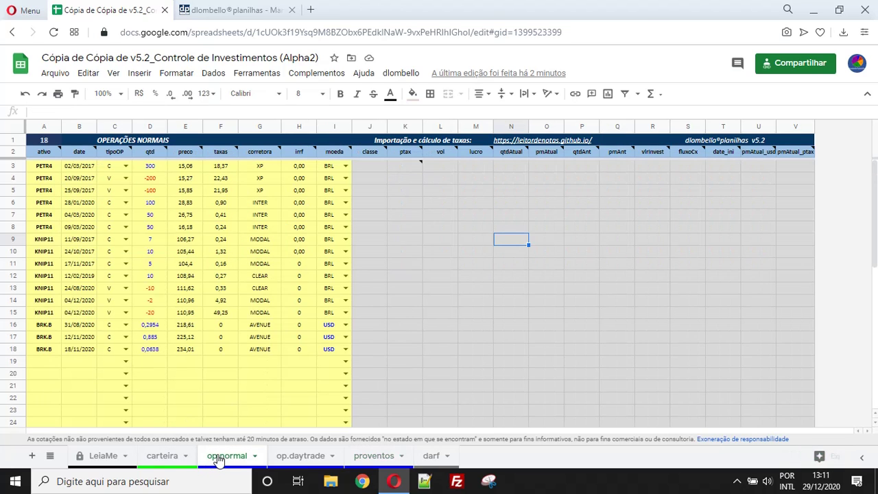
{"action": "left_click", "coordinate": [292, 458]}
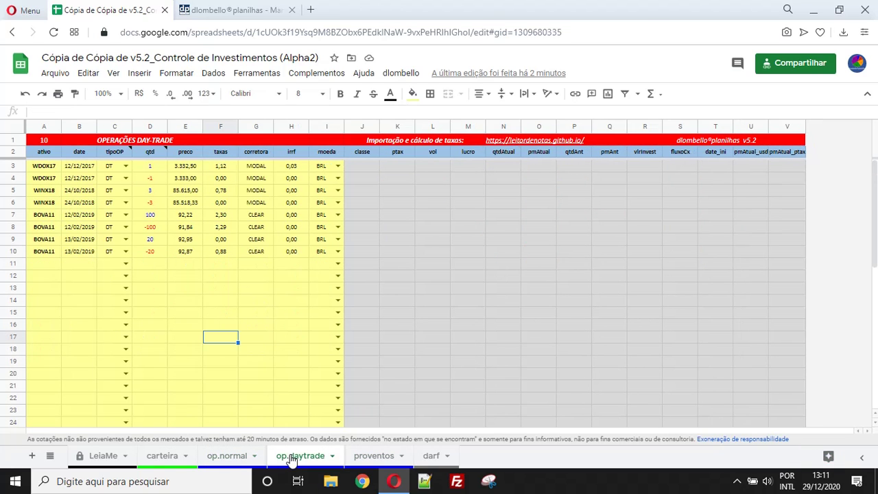
{"action": "left_click", "coordinate": [232, 456]}
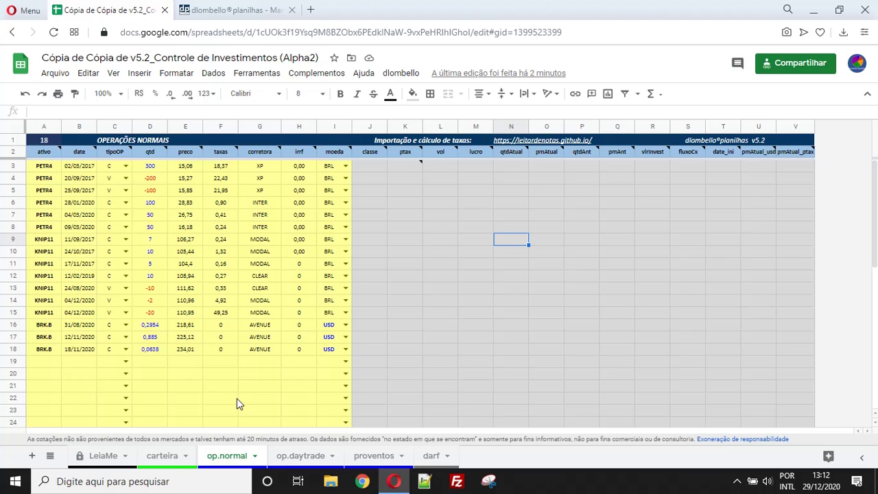
Examine the ativo, date, tipoOP, qtd and preco columns on the op.normal sheet, including the note on qtd
{"action": "left_click_drag", "start_coordinate": [43, 167], "coordinate": [41, 326]}
{"action": "left_click", "coordinate": [83, 167]}
{"action": "left_click_drag", "start_coordinate": [83, 167], "coordinate": [83, 323]}
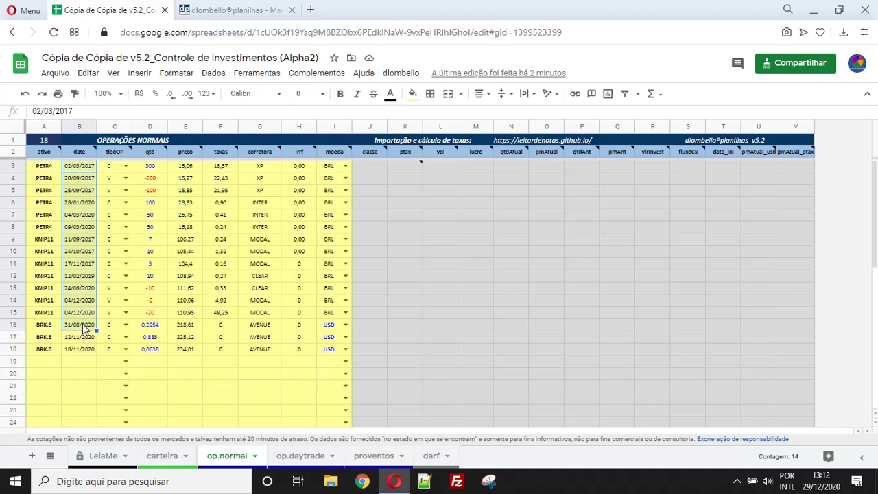
{"action": "left_click", "coordinate": [118, 168]}
{"action": "left_click_drag", "start_coordinate": [147, 167], "coordinate": [147, 275]}
{"action": "mouse_move", "coordinate": [161, 148]}
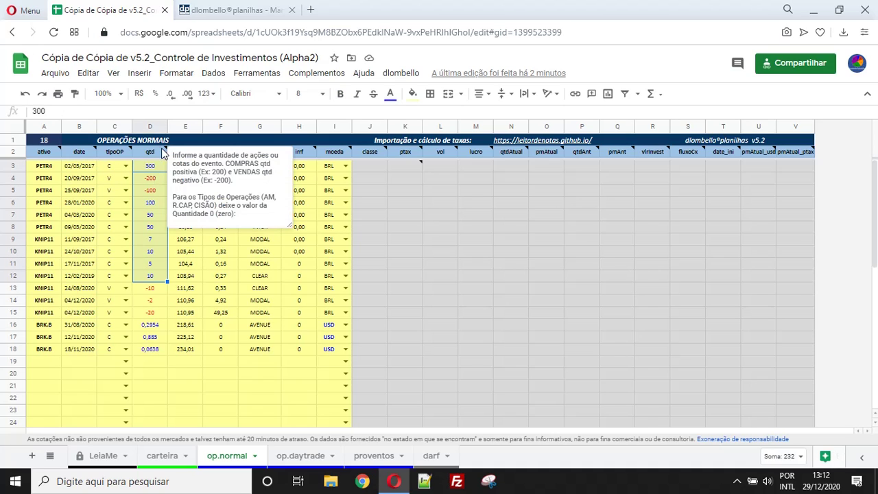
{"action": "left_click", "coordinate": [158, 181]}
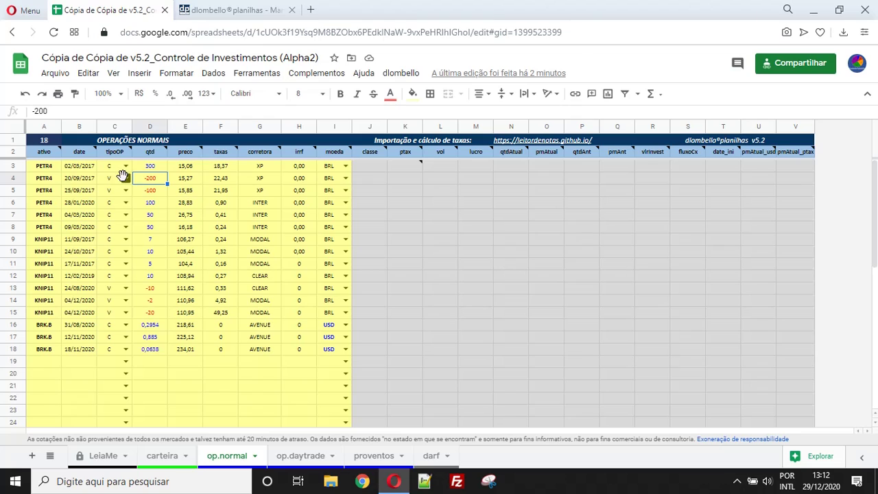
{"action": "left_click", "coordinate": [183, 165]}
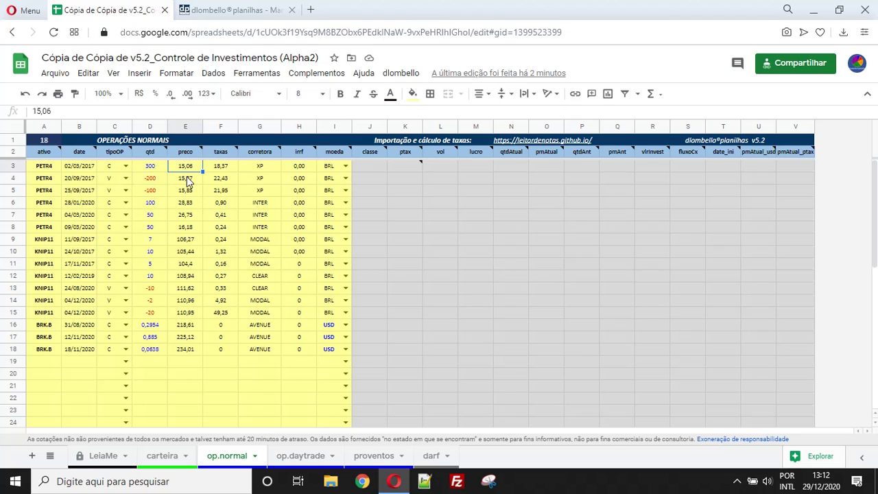
Examine the preco and taxas values of the first two PETR4 operations on the op.normal sheet
{"action": "left_click", "coordinate": [185, 178]}
{"action": "left_click", "coordinate": [185, 165]}
{"action": "left_click", "coordinate": [184, 180]}
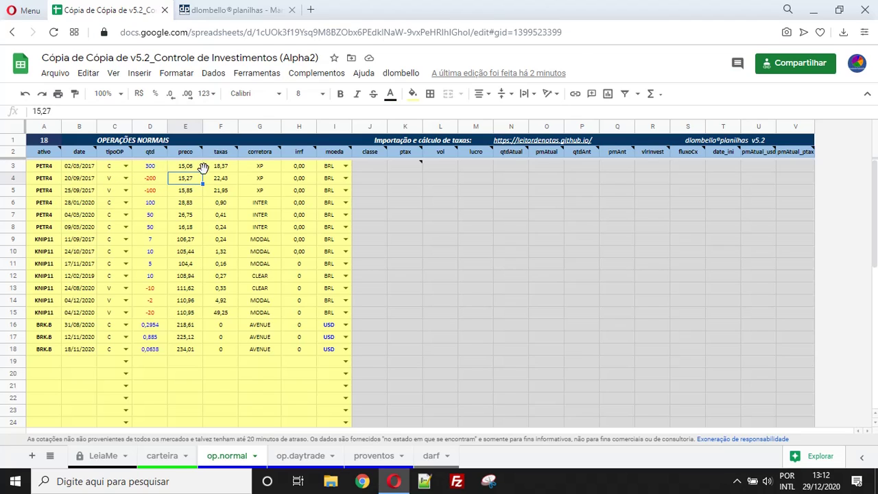
{"action": "left_click", "coordinate": [220, 171]}
{"action": "left_click", "coordinate": [221, 182]}
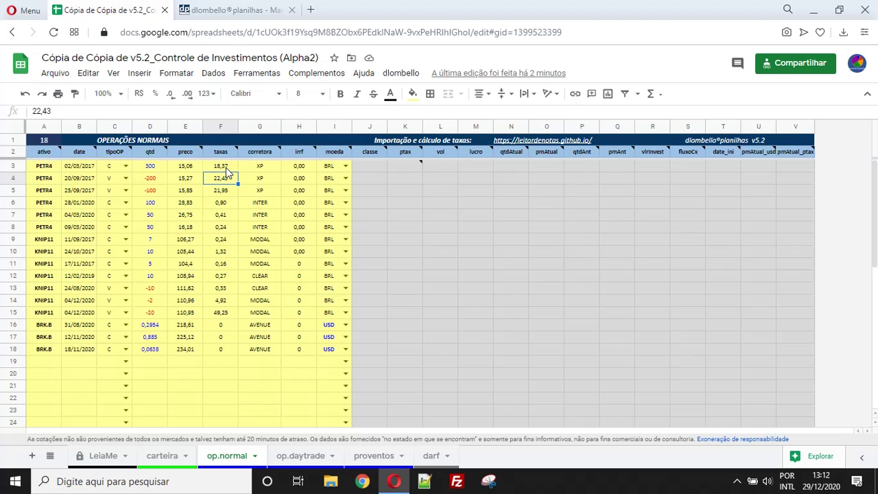
{"action": "left_click", "coordinate": [226, 167]}
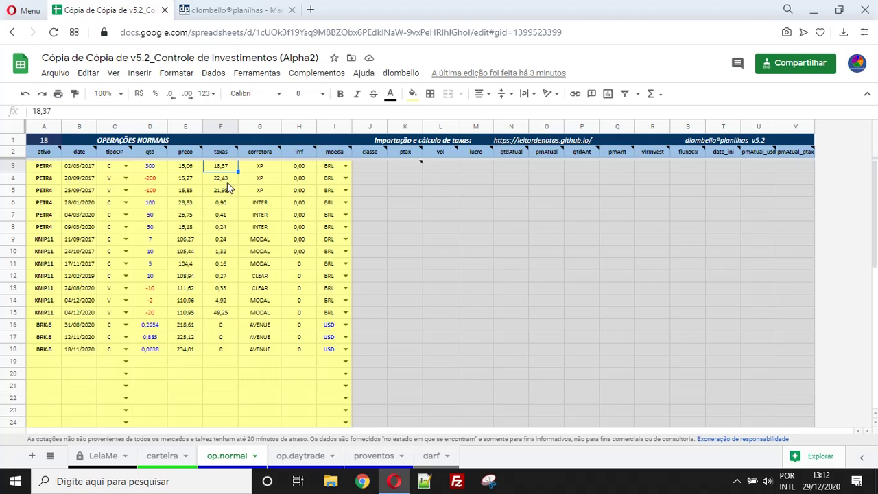
{"action": "left_click", "coordinate": [227, 181]}
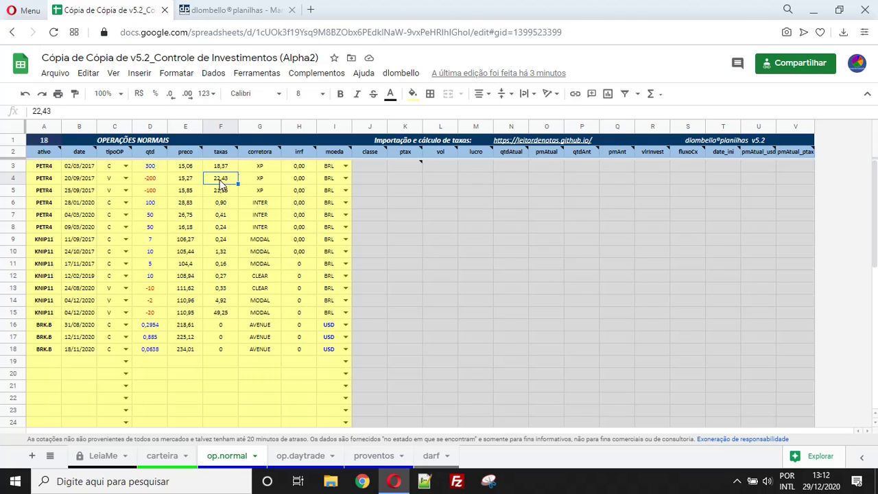
Compare the corretora entries of the PETR4 operations, XP against INTER
{"action": "left_click", "coordinate": [270, 175]}
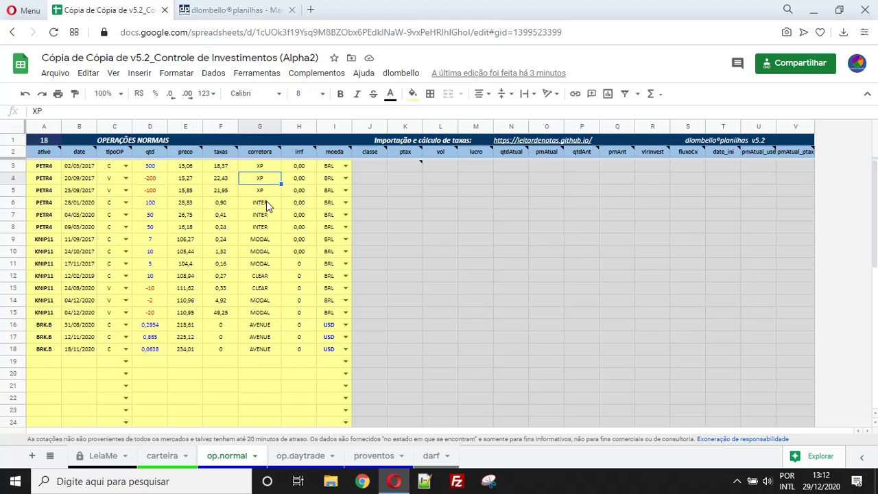
{"action": "left_click", "coordinate": [268, 206]}
{"action": "left_click", "coordinate": [264, 226]}
{"action": "left_click", "coordinate": [267, 200]}
{"action": "left_click", "coordinate": [273, 178]}
Highlight the irrf values in rows 3 to 10, view the darf sheet, and return to op.normal
{"action": "left_click_drag", "start_coordinate": [307, 168], "coordinate": [307, 254]}
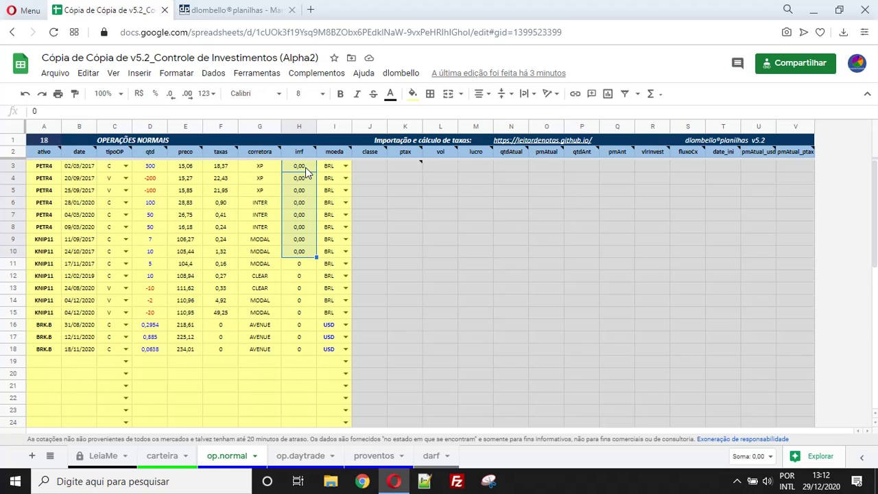
{"action": "left_click", "coordinate": [432, 456]}
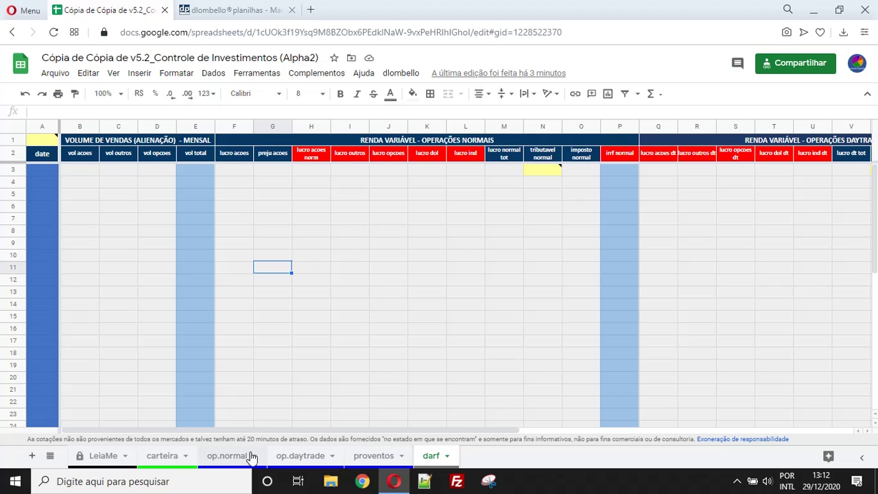
{"action": "left_click", "coordinate": [221, 455]}
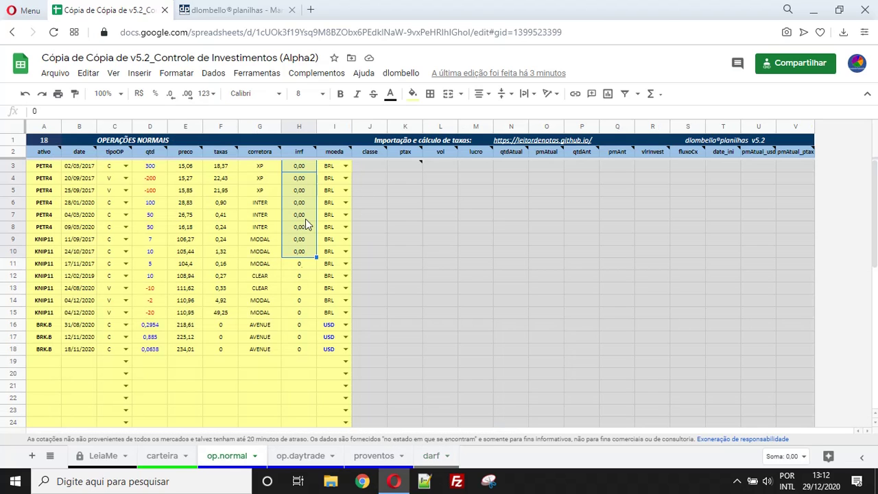
Examine the moeda of the first PETR4 operation along with that row's preco and taxas
{"action": "left_click", "coordinate": [331, 166]}
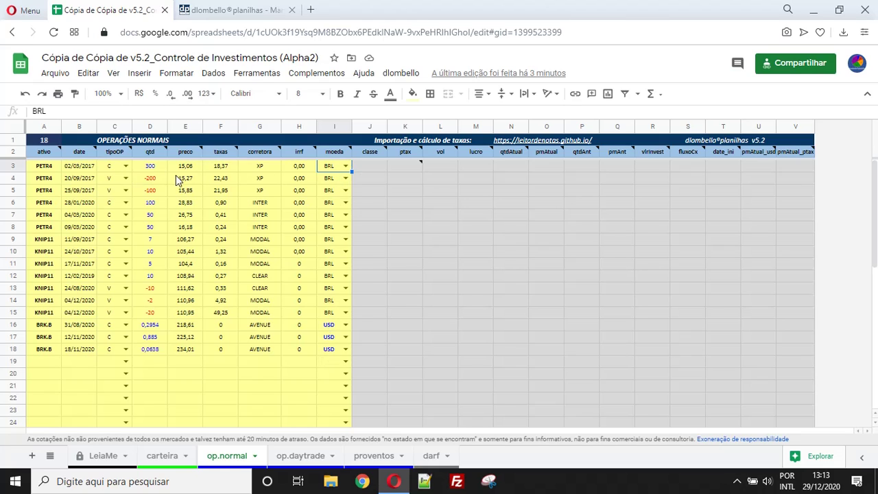
{"action": "left_click", "coordinate": [3, 166]}
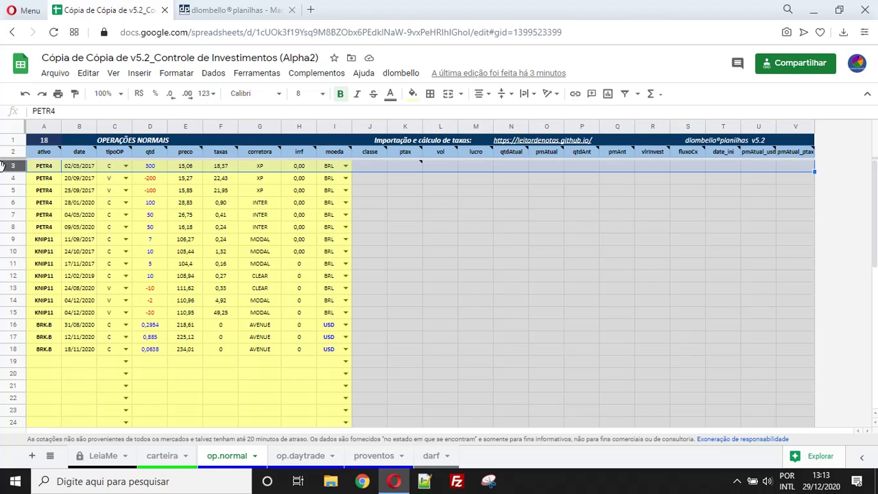
{"action": "left_click", "coordinate": [192, 168]}
{"action": "key", "text": "Right"}
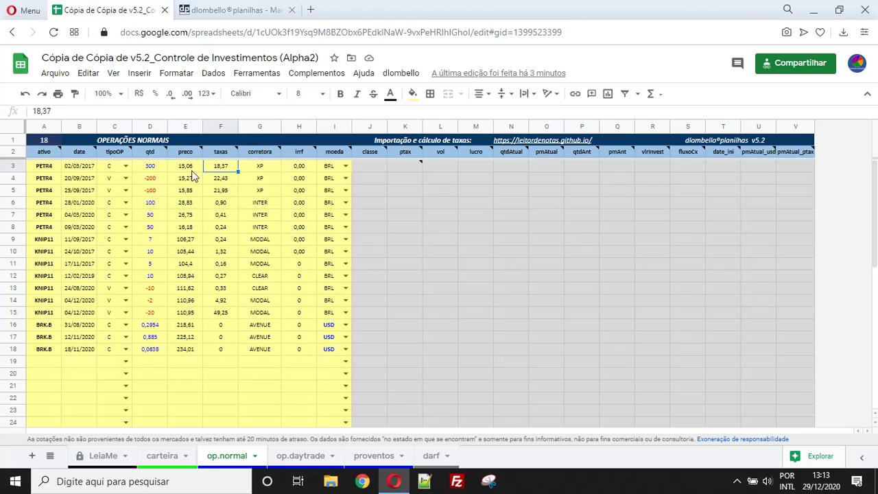
{"action": "left_click", "coordinate": [332, 170]}
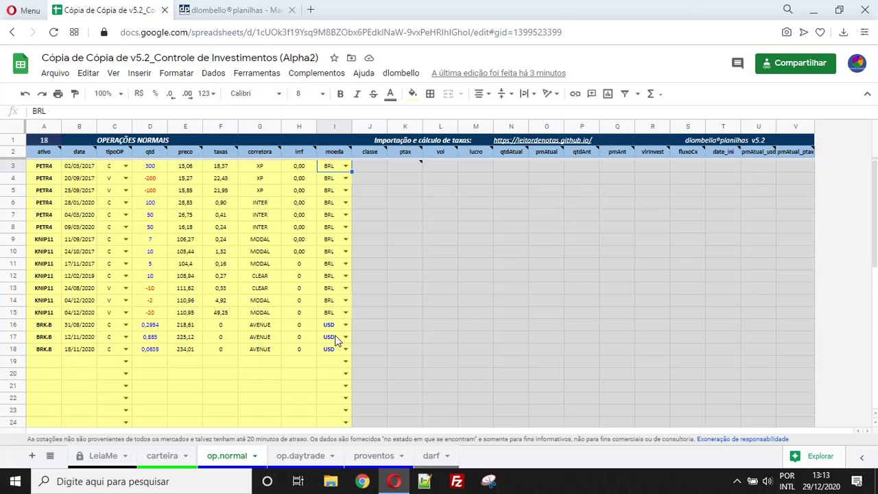
Review the qtd, preco and taxas of the three BRK.B operations, keeping USD as the moeda of the 31/08/2020 one
{"action": "left_click_drag", "start_coordinate": [38, 328], "coordinate": [339, 352]}
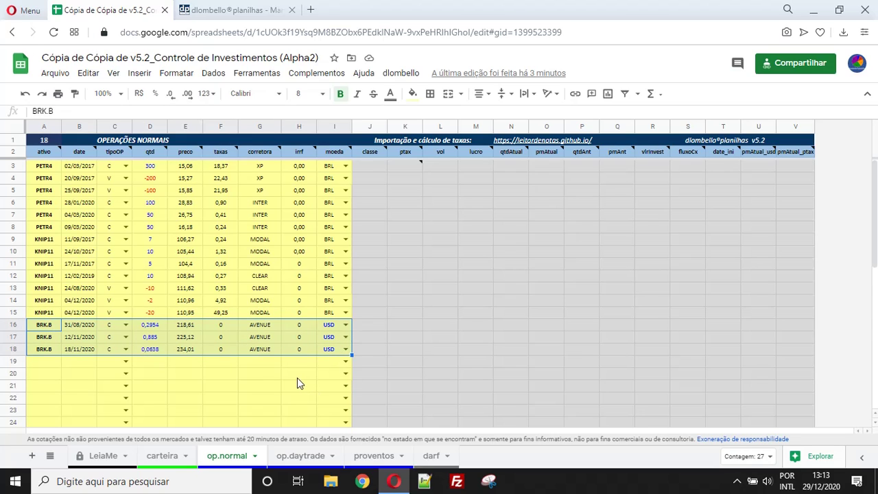
{"action": "scroll", "coordinate": [297, 377], "scroll_direction": "down", "scroll_amount": 1}
{"action": "left_click", "coordinate": [158, 305]}
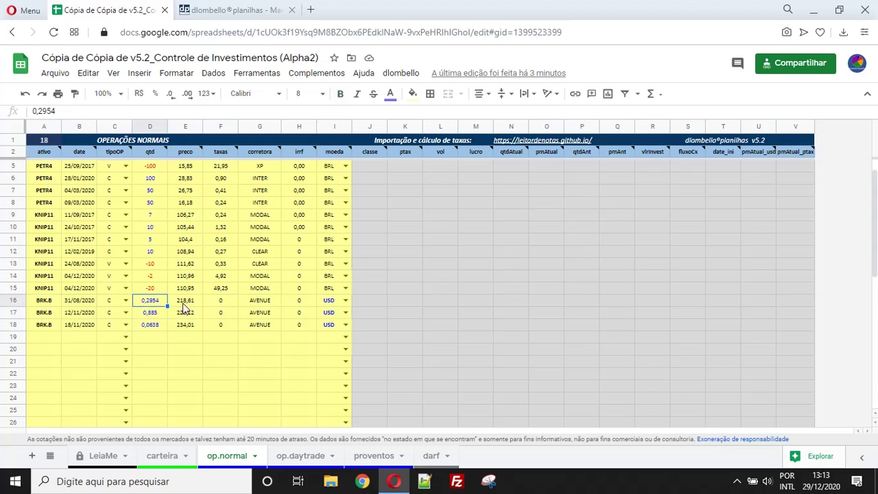
{"action": "left_click", "coordinate": [184, 301]}
{"action": "left_click", "coordinate": [186, 327]}
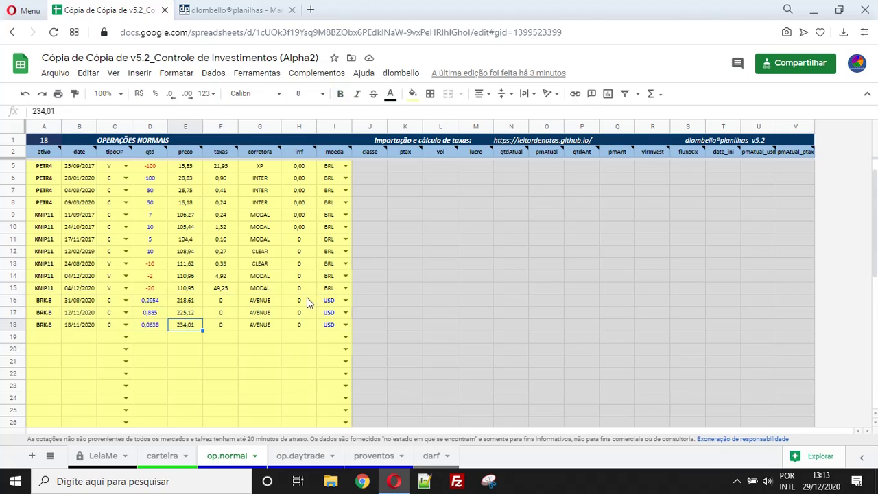
{"action": "left_click", "coordinate": [222, 300]}
{"action": "left_click", "coordinate": [226, 328]}
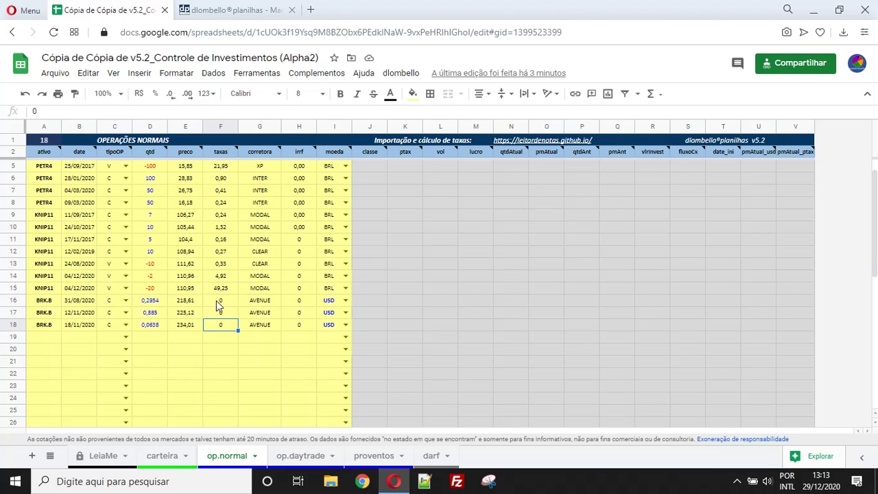
{"action": "left_click", "coordinate": [346, 299]}
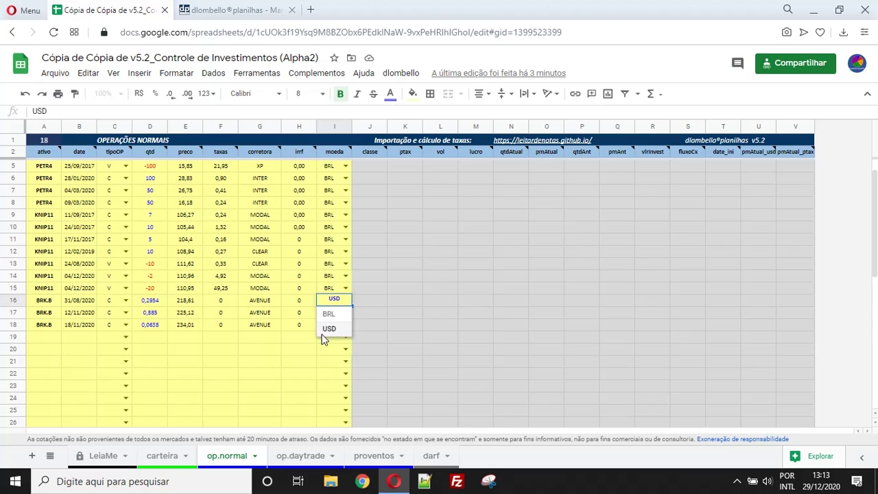
{"action": "left_click", "coordinate": [327, 330]}
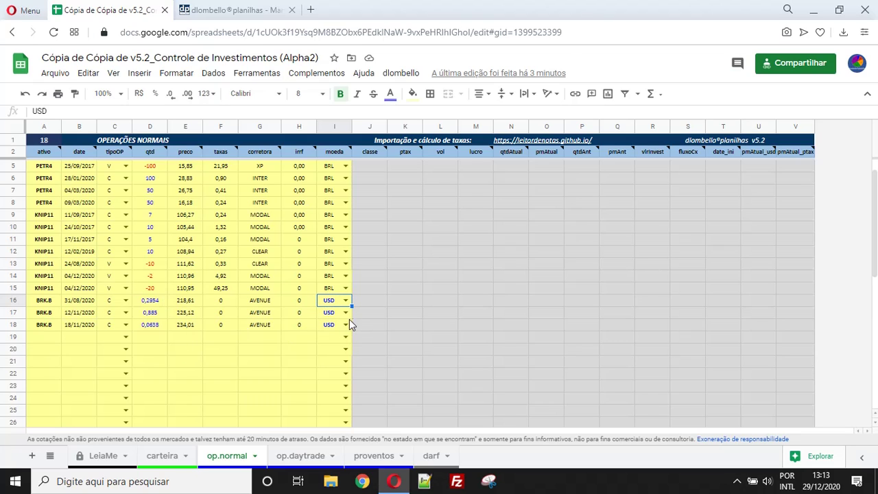
Highlight the PETR4 operations, then the KNIP11 and BRK.B operations, on op.normal, and clear the selection
{"action": "scroll", "coordinate": [205, 352], "scroll_direction": "up", "scroll_amount": 1}
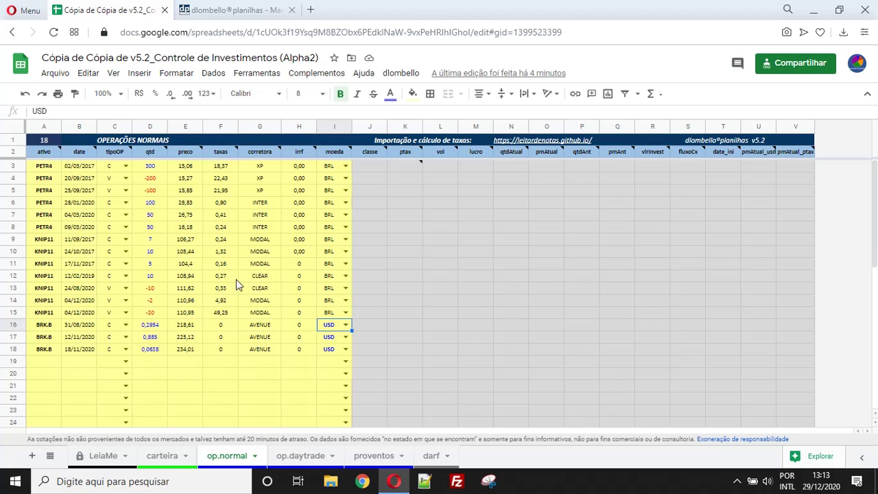
{"action": "left_click_drag", "start_coordinate": [45, 170], "coordinate": [339, 230]}
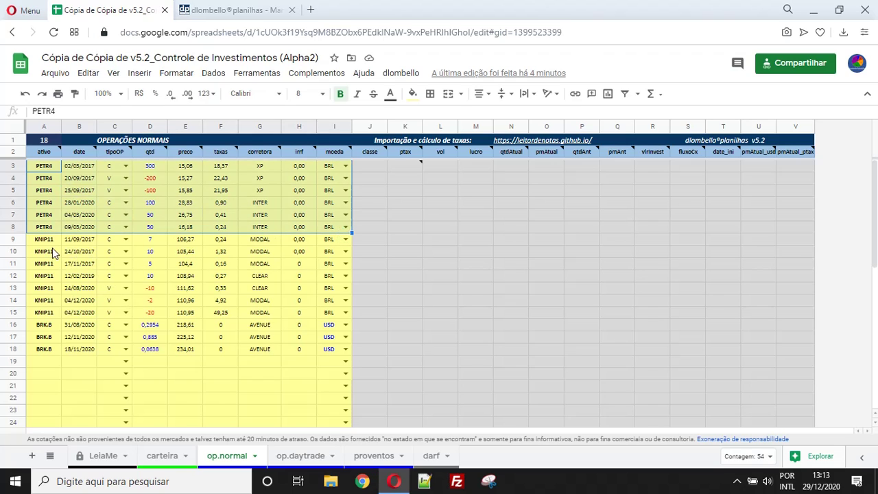
{"action": "left_click_drag", "start_coordinate": [43, 241], "coordinate": [310, 368]}
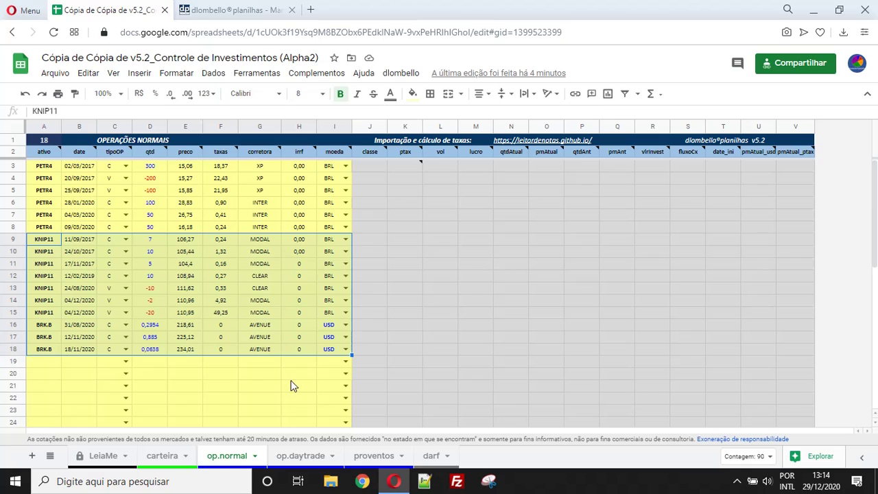
{"action": "left_click", "coordinate": [294, 386]}
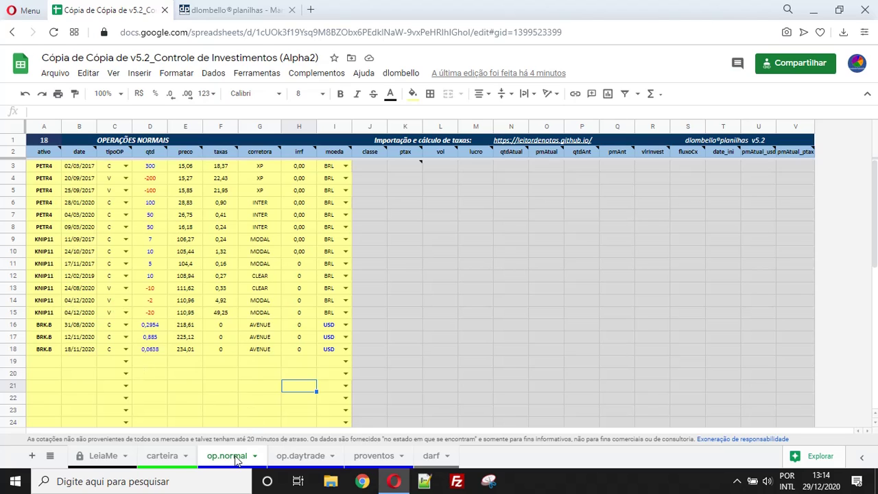
Highlight the filled rows of the op.daytrade sheet and compare it with op.normal, ending on op.daytrade
{"action": "left_click", "coordinate": [303, 458]}
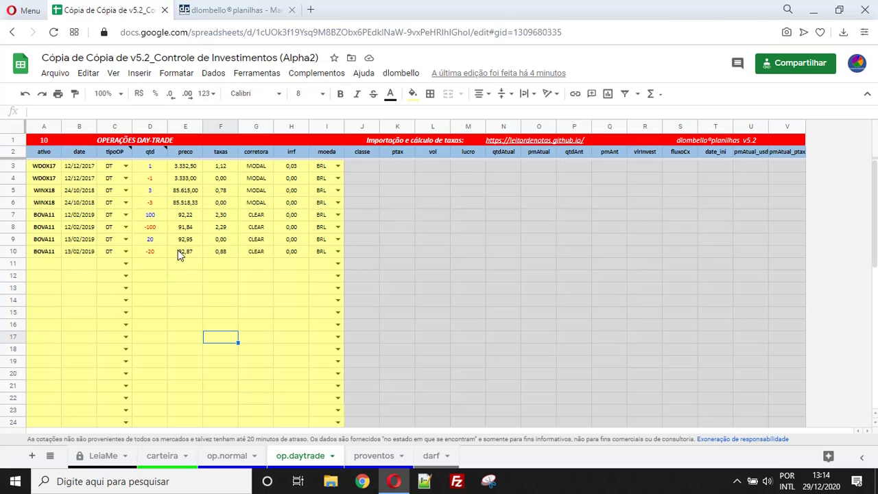
{"action": "left_click_drag", "start_coordinate": [44, 167], "coordinate": [330, 251]}
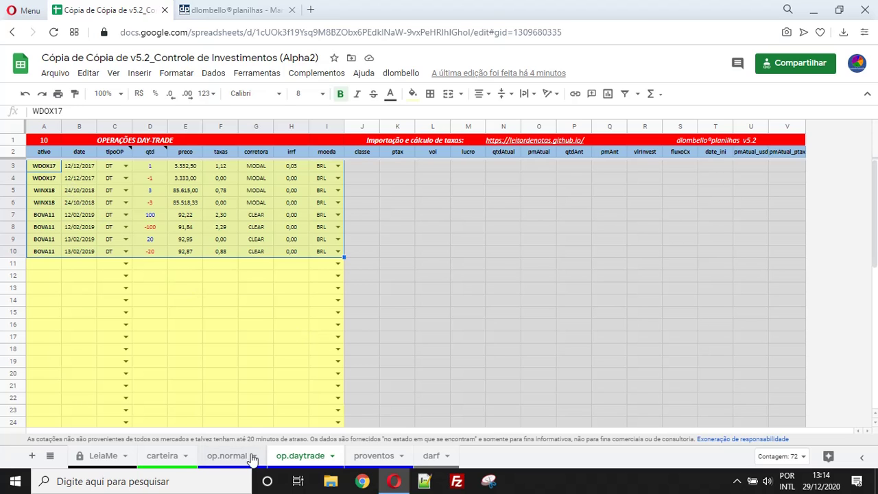
{"action": "left_click", "coordinate": [231, 455]}
{"action": "left_click", "coordinate": [286, 461]}
{"action": "left_click", "coordinate": [248, 463]}
{"action": "left_click", "coordinate": [323, 462]}
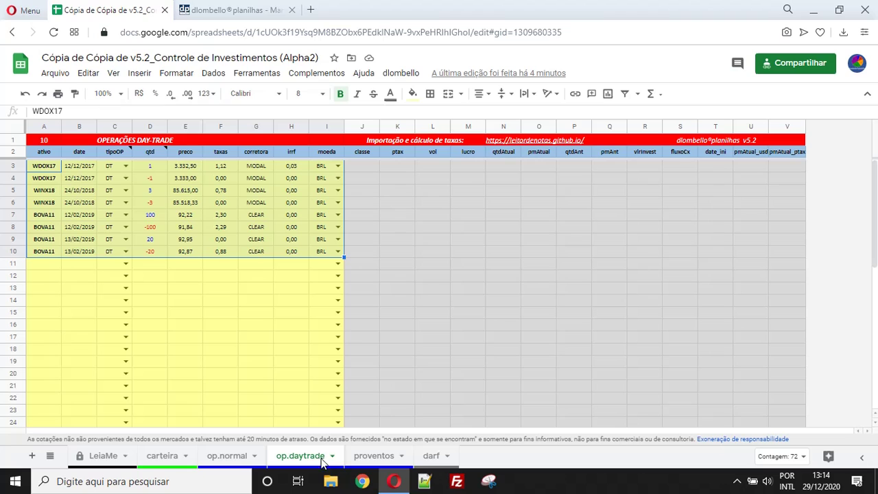
Review the filled rows and RENDIMENTO events on the proventos sheet, and highlight the empty entry rows 12 to 17
{"action": "left_click", "coordinate": [364, 463]}
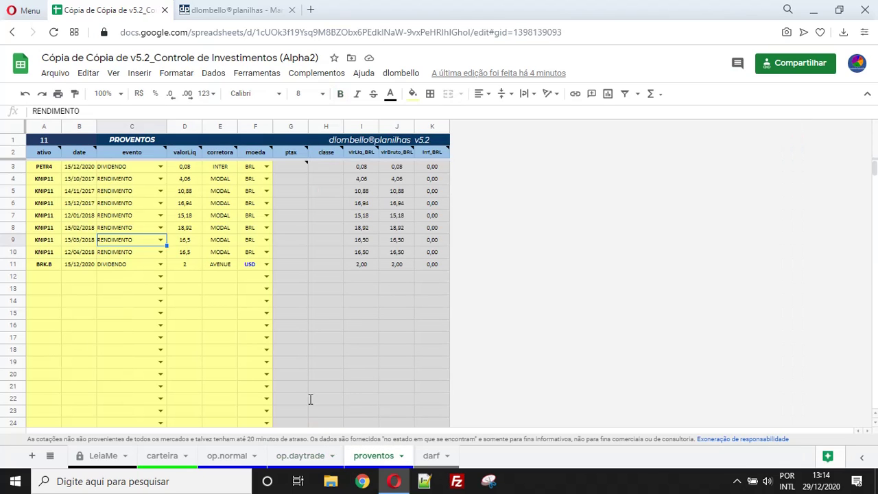
{"action": "left_click", "coordinate": [33, 172]}
{"action": "left_click_drag", "start_coordinate": [32, 171], "coordinate": [251, 303]}
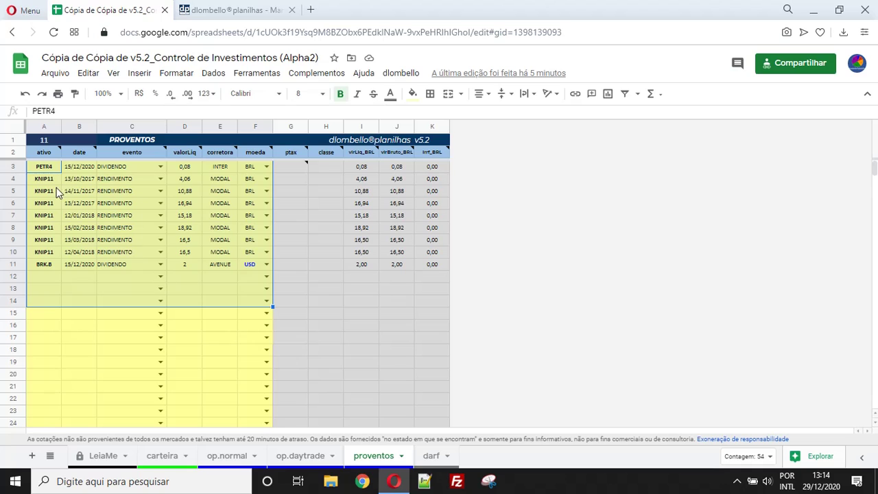
{"action": "left_click", "coordinate": [129, 180]}
{"action": "left_click", "coordinate": [126, 207]}
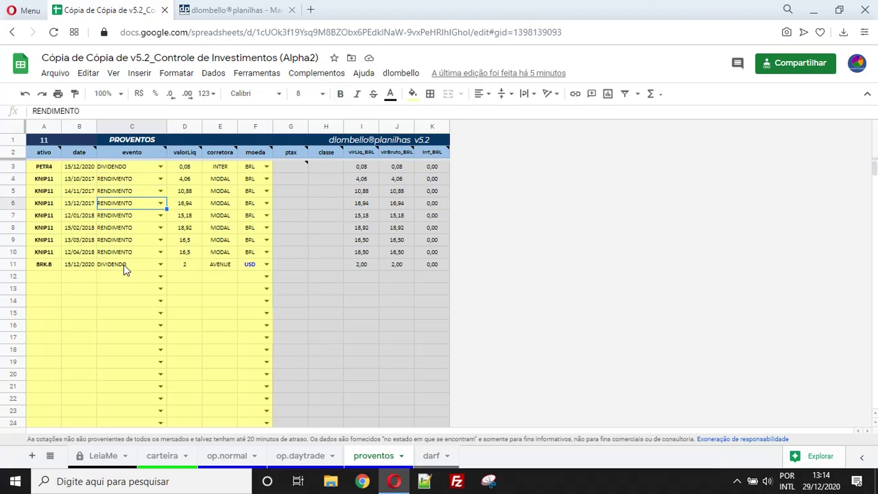
{"action": "left_click_drag", "start_coordinate": [44, 277], "coordinate": [249, 341]}
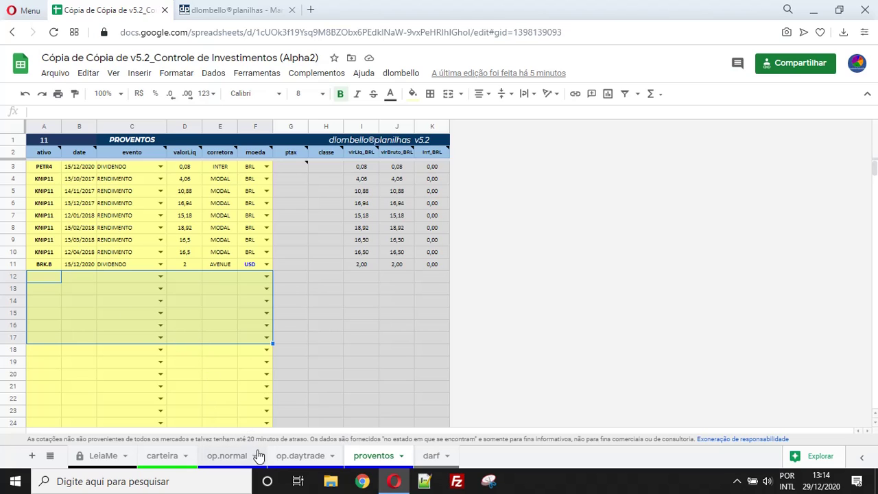
Revisit the op.normal, op.daytrade and proventos sheets in turn, finishing on op.normal
{"action": "left_click", "coordinate": [236, 457]}
{"action": "left_click", "coordinate": [281, 458]}
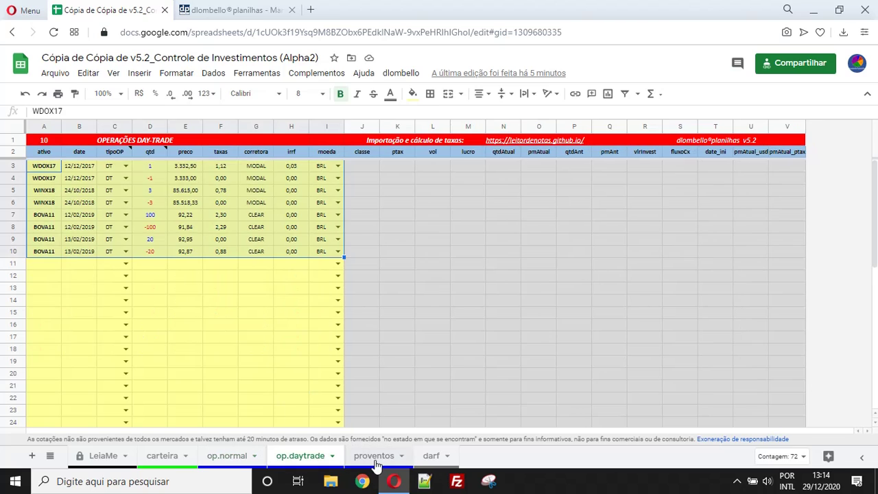
{"action": "left_click", "coordinate": [378, 456]}
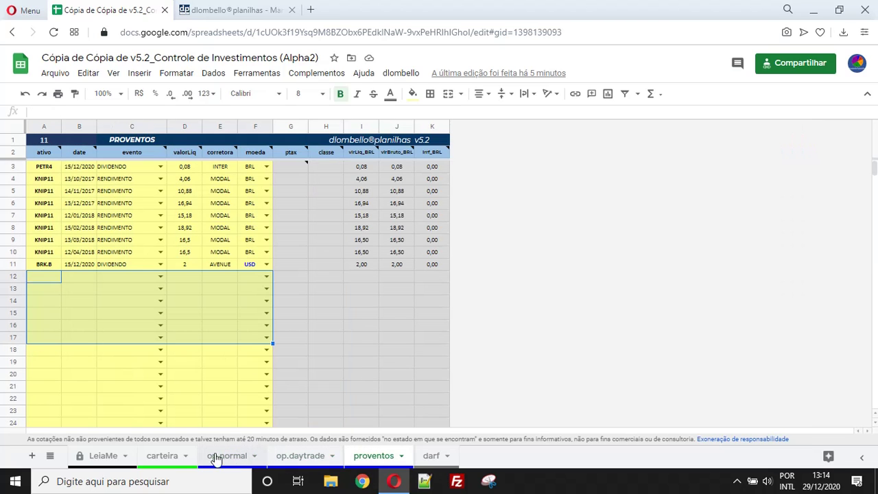
{"action": "left_click", "coordinate": [244, 462]}
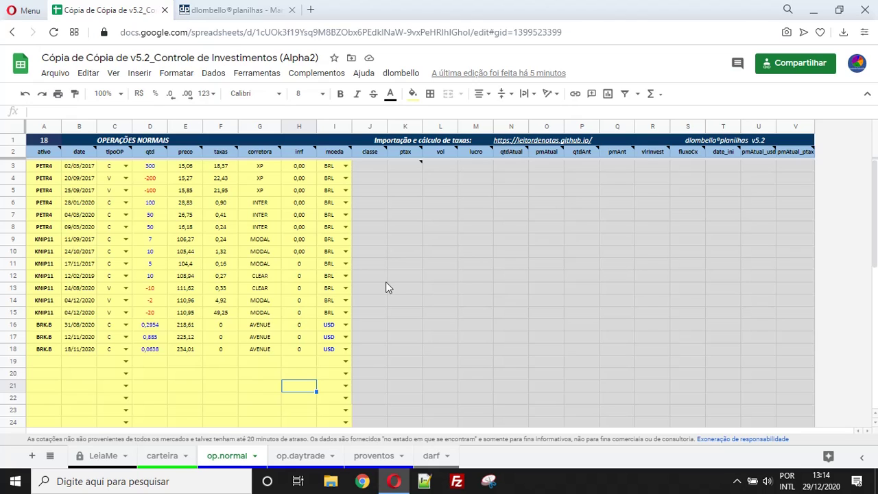
{"action": "left_click", "coordinate": [404, 74]}
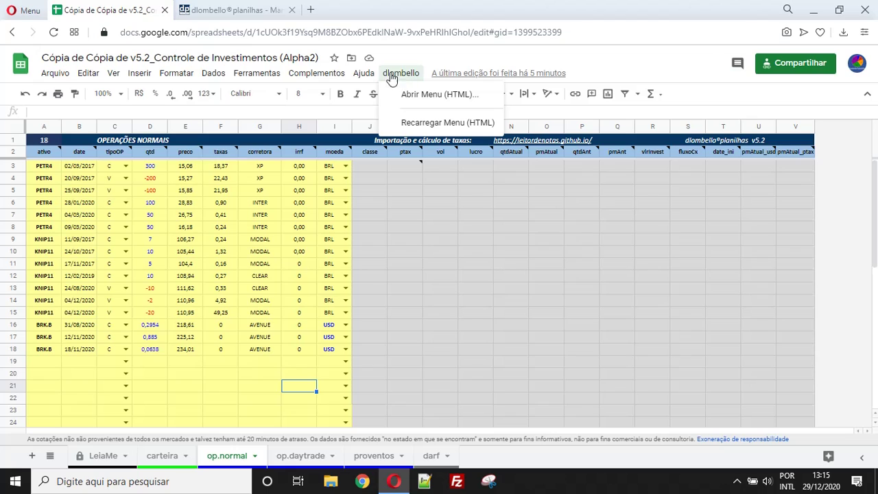
{"action": "left_click", "coordinate": [444, 96]}
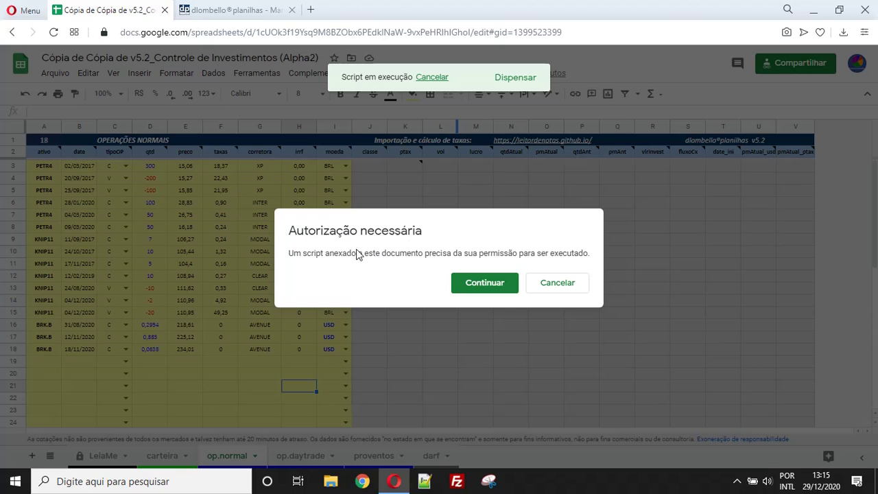
{"action": "left_click", "coordinate": [489, 286]}
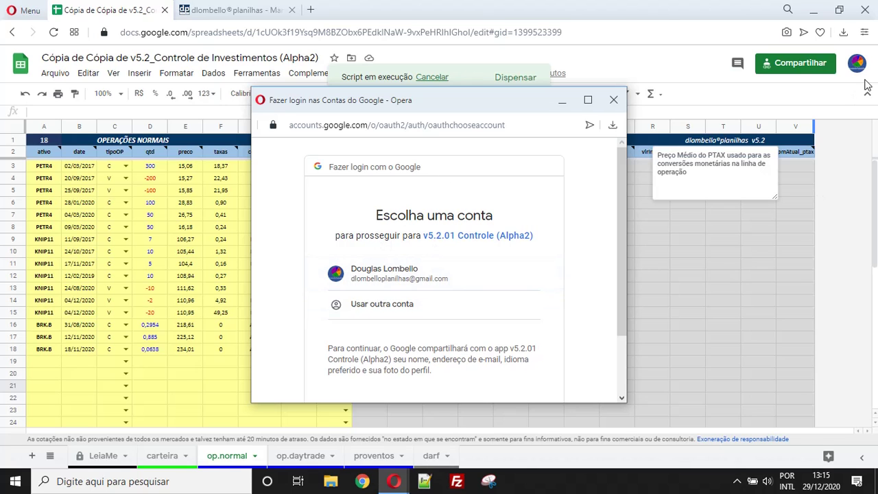
{"action": "left_click", "coordinate": [860, 64]}
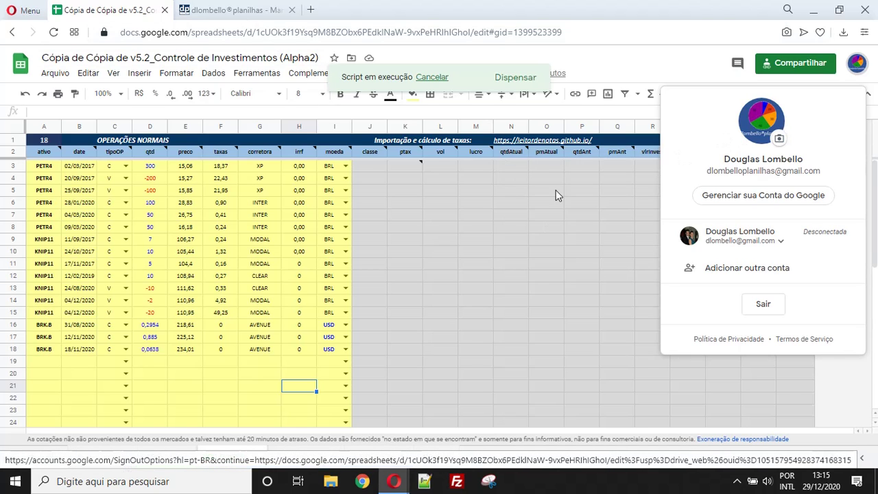
{"action": "left_click", "coordinate": [466, 231]}
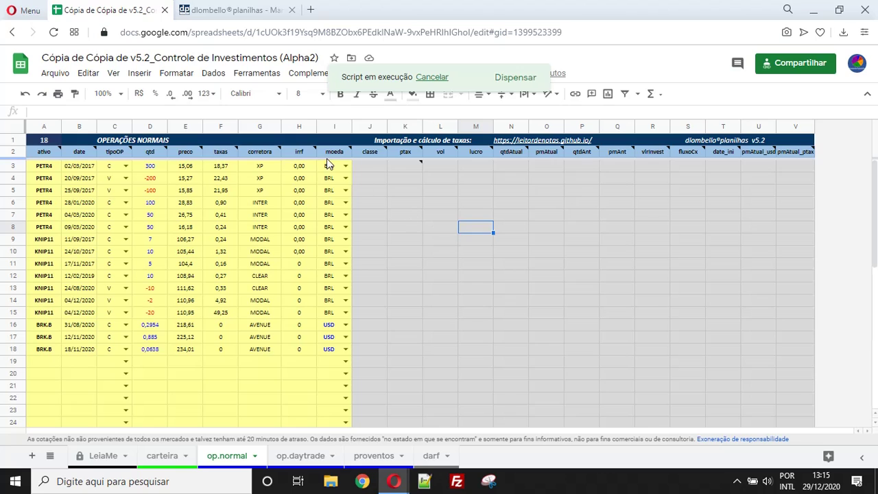
{"action": "left_click", "coordinate": [439, 79]}
Start the authorization of the dlombello HTML menu script, choose the spreadsheet owner's Google account and request identity verification on the phone
{"action": "left_click", "coordinate": [401, 72]}
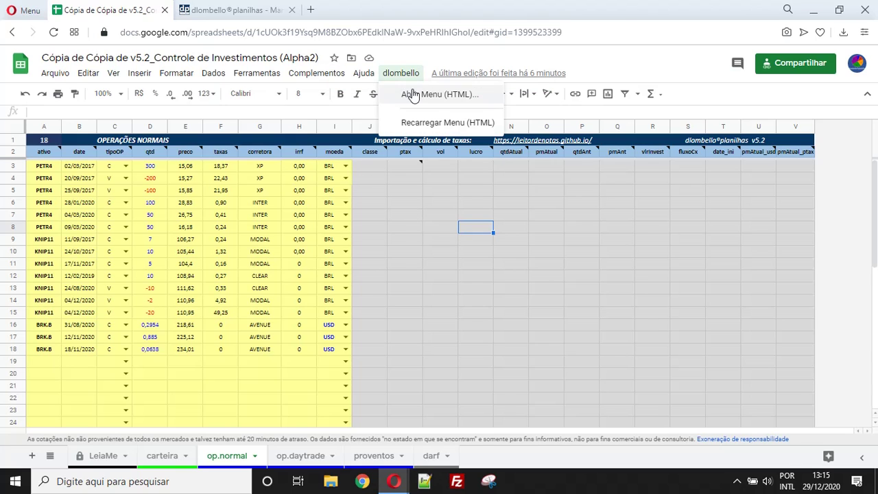
{"action": "left_click", "coordinate": [408, 92]}
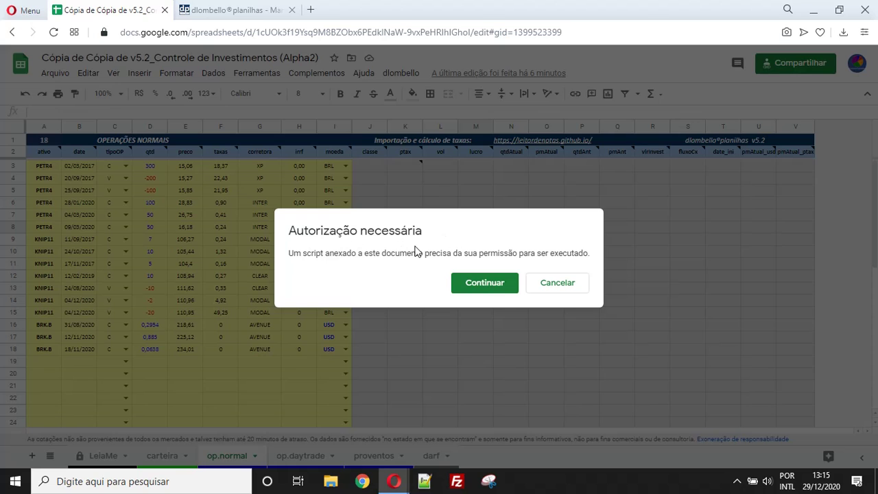
{"action": "left_click", "coordinate": [494, 286]}
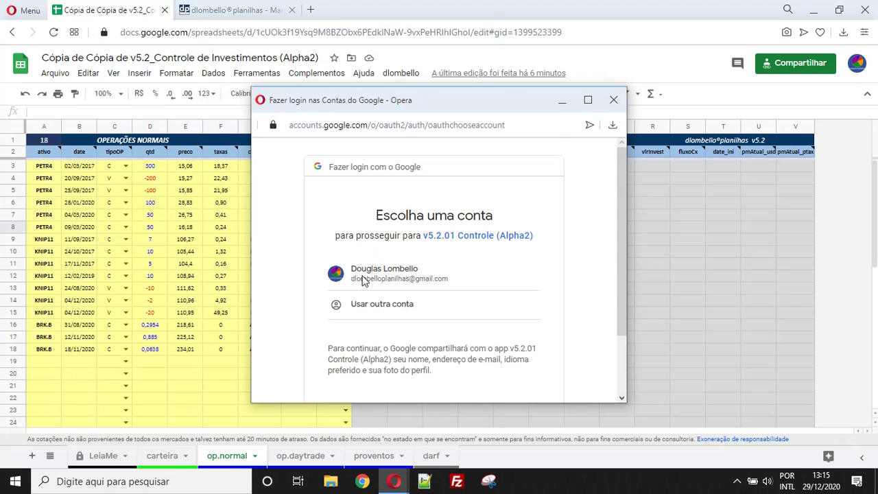
{"action": "left_click", "coordinate": [362, 277]}
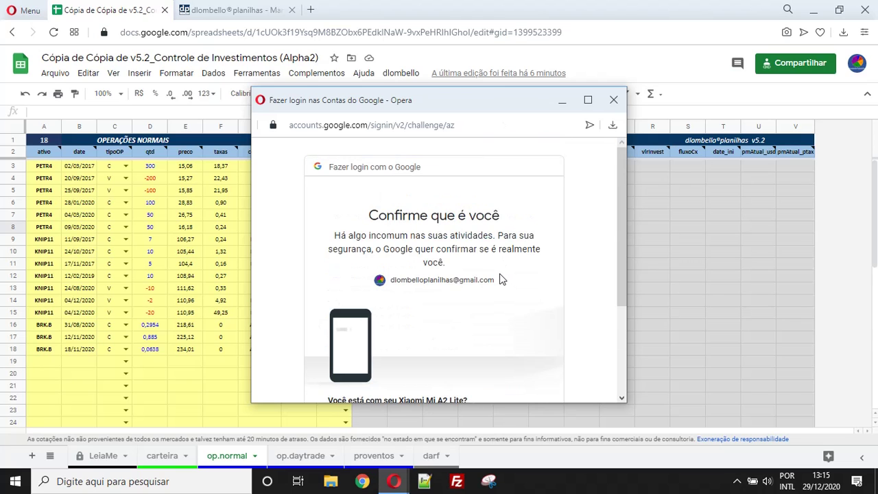
{"action": "scroll", "coordinate": [498, 280], "scroll_direction": "down", "scroll_amount": 2}
{"action": "left_click", "coordinate": [521, 318]}
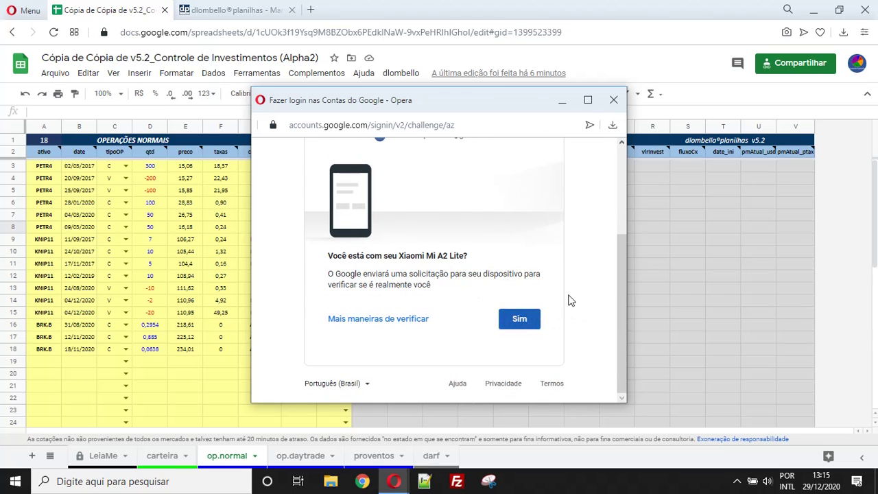
{"action": "scroll", "coordinate": [546, 275], "scroll_direction": "down", "scroll_amount": 3}
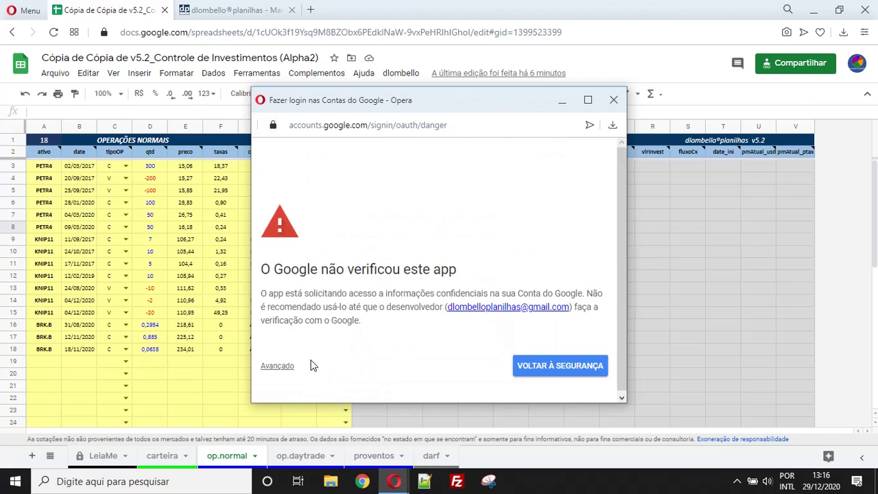
Show the advanced options of the unverified-app warning and proceed to v5.2.01 Controle (Alpha2)
{"action": "left_click", "coordinate": [282, 363]}
{"action": "scroll", "coordinate": [395, 345], "scroll_direction": "down", "scroll_amount": 2}
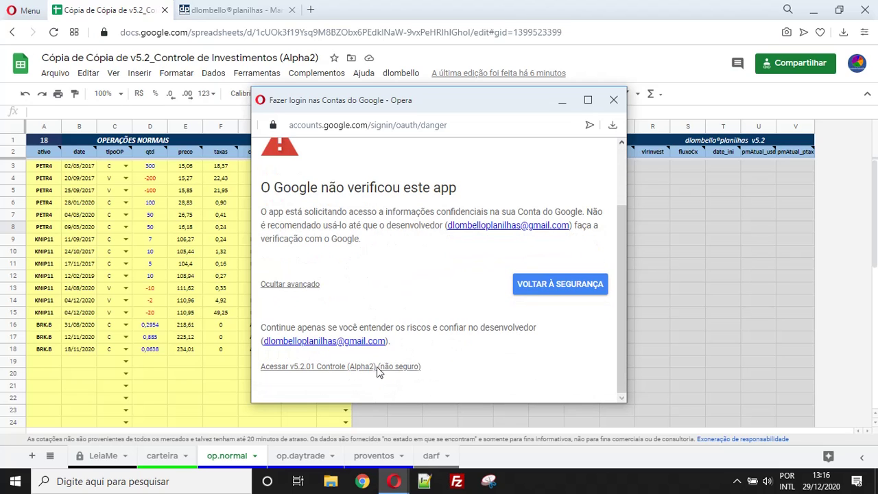
{"action": "left_click", "coordinate": [339, 368]}
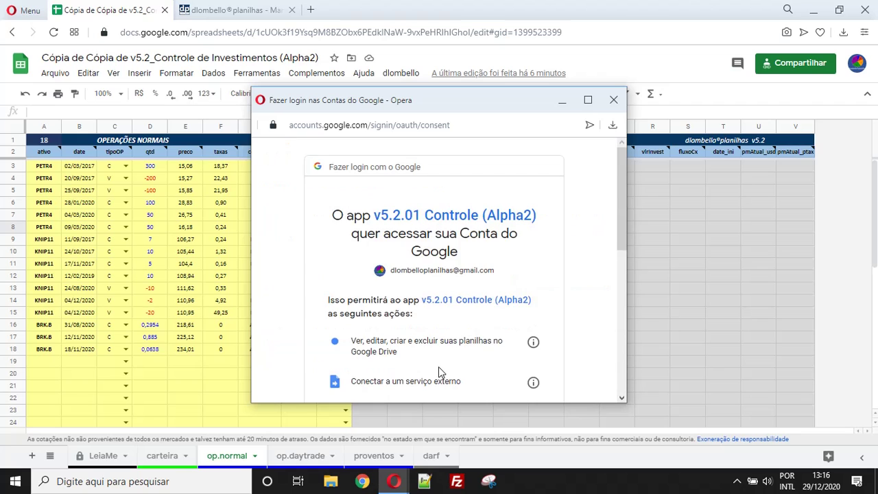
Review the permissions requested by v5.2.01 Controle (Alpha2) and allow its access to the Google account
{"action": "scroll", "coordinate": [438, 366], "scroll_direction": "down", "scroll_amount": 5}
{"action": "scroll", "coordinate": [479, 288], "scroll_direction": "up", "scroll_amount": 5}
{"action": "scroll", "coordinate": [424, 276], "scroll_direction": "down", "scroll_amount": 1}
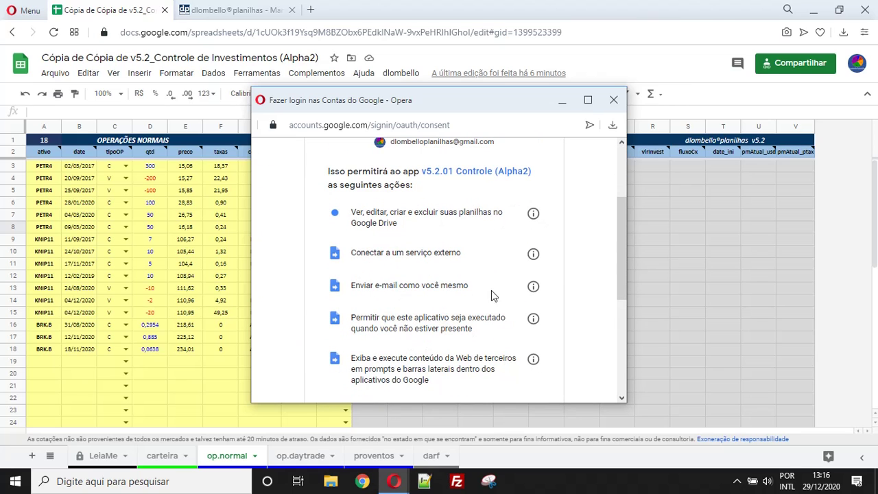
{"action": "scroll", "coordinate": [473, 285], "scroll_direction": "down", "scroll_amount": 4}
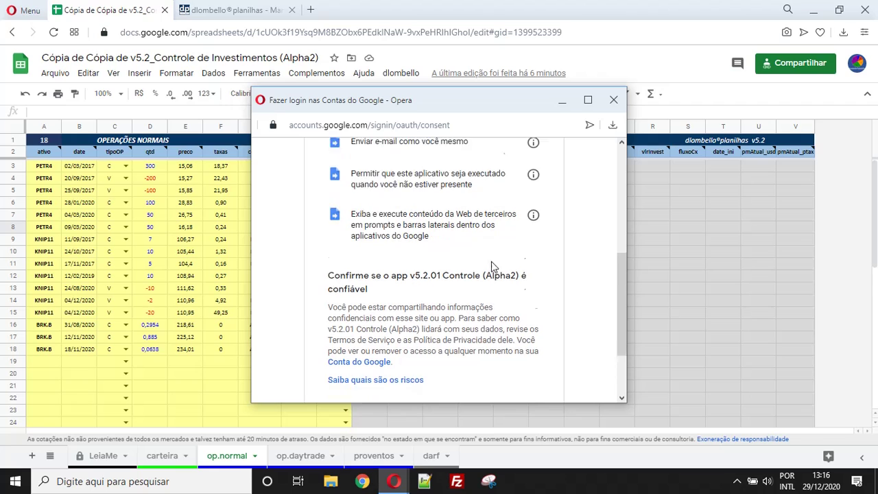
{"action": "scroll", "coordinate": [500, 341], "scroll_direction": "up", "scroll_amount": 2}
{"action": "scroll", "coordinate": [500, 333], "scroll_direction": "down", "scroll_amount": 2}
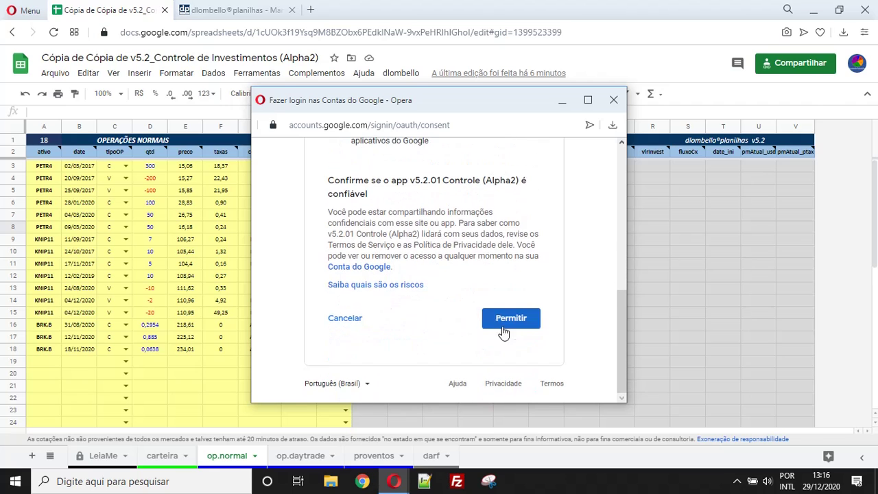
{"action": "left_click", "coordinate": [511, 321]}
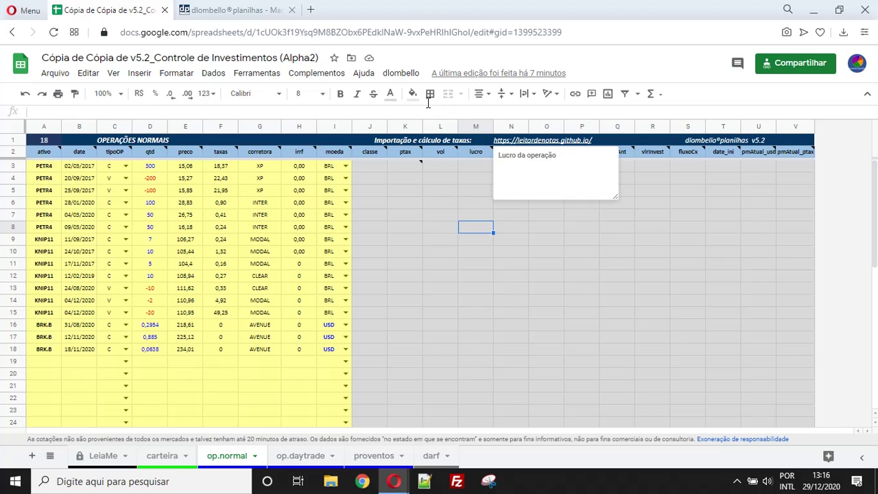
Run Calcular Operações from the dlombello HTML menu, wait for the script to finish and close the dialog
{"action": "left_click", "coordinate": [402, 74]}
{"action": "left_click", "coordinate": [417, 94]}
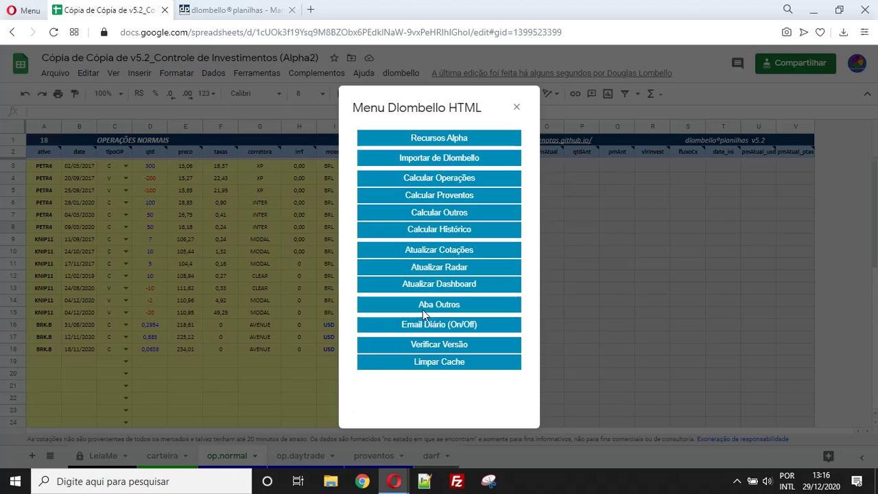
{"action": "left_click", "coordinate": [460, 176]}
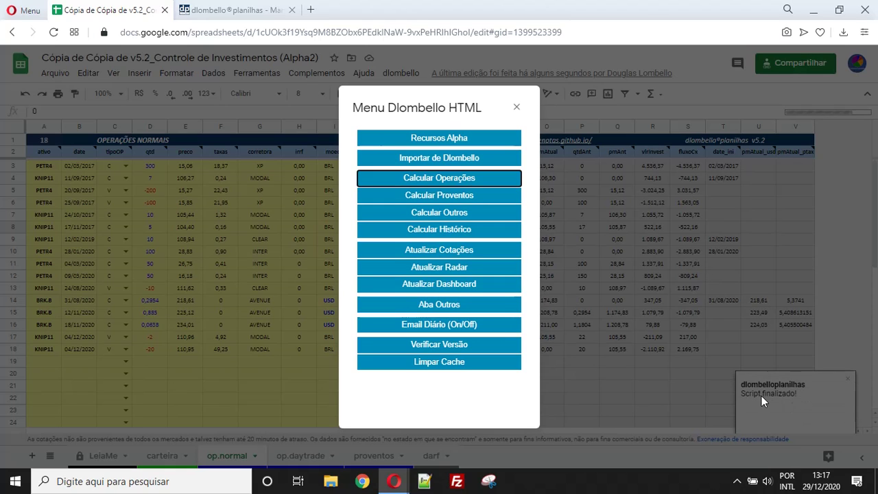
{"action": "left_click", "coordinate": [517, 107]}
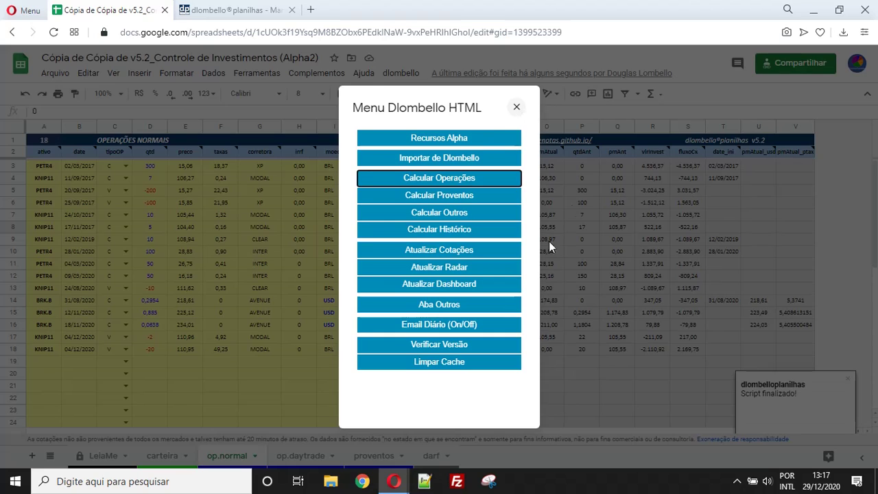
{"action": "left_click", "coordinate": [543, 238]}
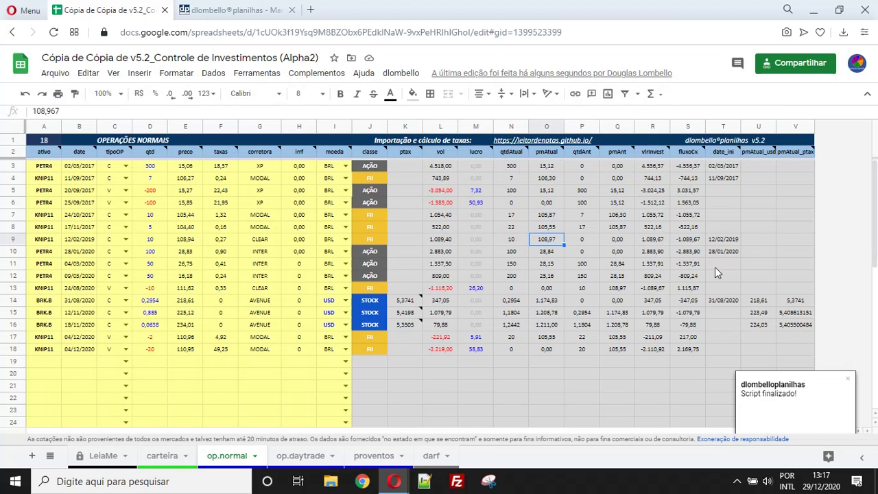
Highlight rows 3 to 19 of op.normal and check the lucro values in rows 18 and 5
{"action": "left_click_drag", "start_coordinate": [12, 165], "coordinate": [51, 367]}
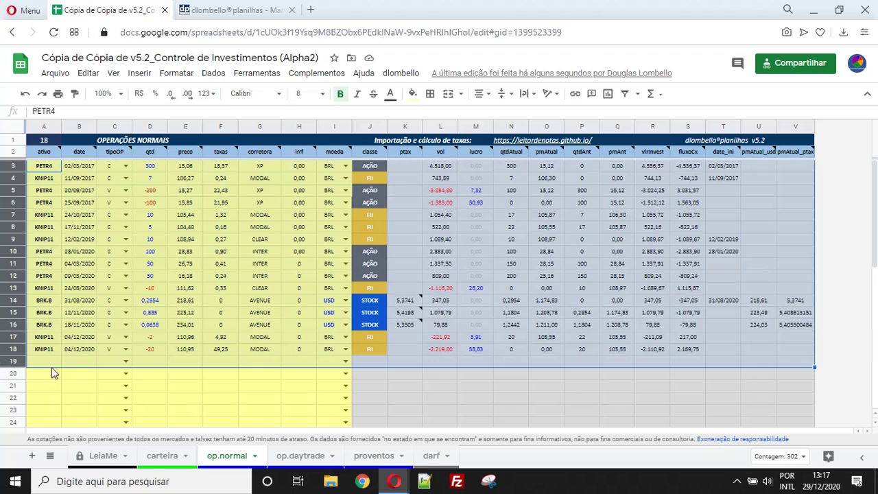
{"action": "left_click", "coordinate": [477, 384]}
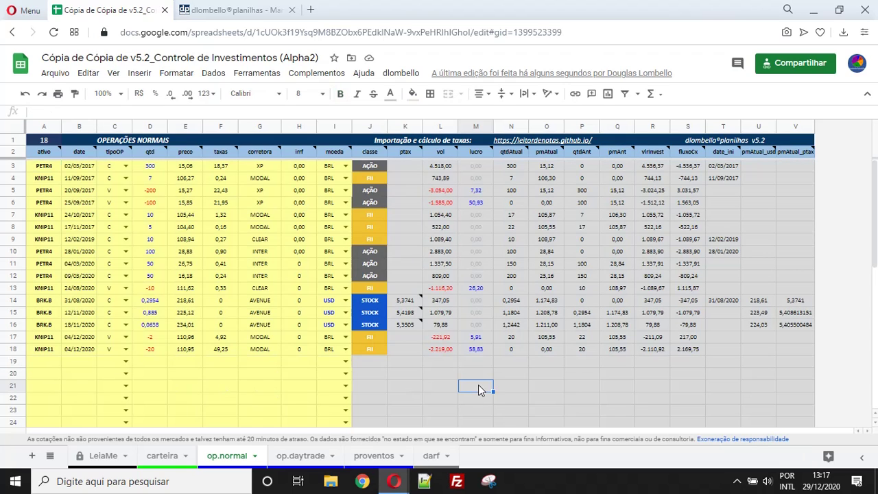
{"action": "left_click", "coordinate": [477, 350]}
{"action": "left_click", "coordinate": [478, 192]}
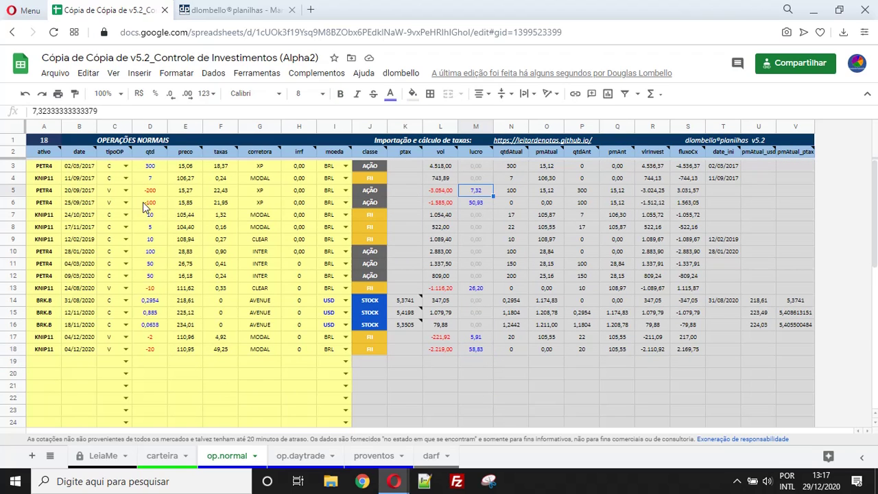
Examine the PETR4 purchase in row 3 and sales in rows 5 and 6, checking qtd, lucro, qtdAtual and the pmAtual header note
{"action": "left_click", "coordinate": [19, 167]}
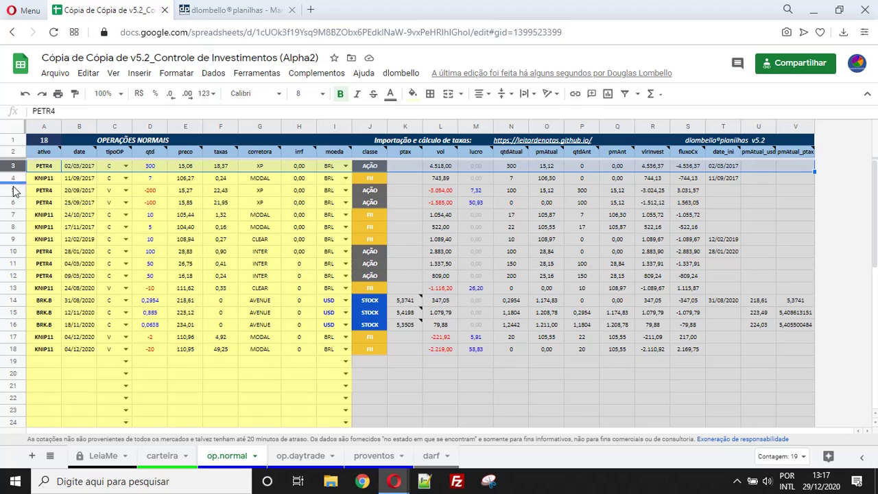
{"action": "left_click_drag", "start_coordinate": [14, 189], "coordinate": [10, 199]}
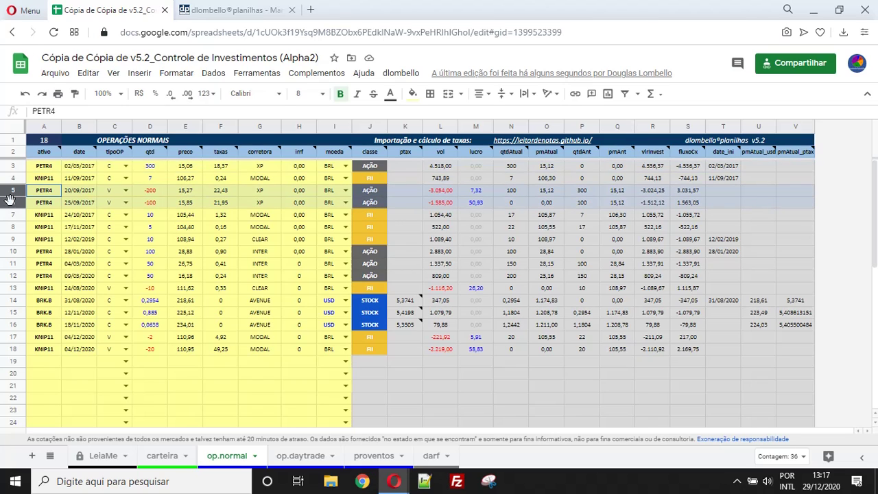
{"action": "left_click", "coordinate": [145, 191]}
{"action": "left_click", "coordinate": [150, 203]}
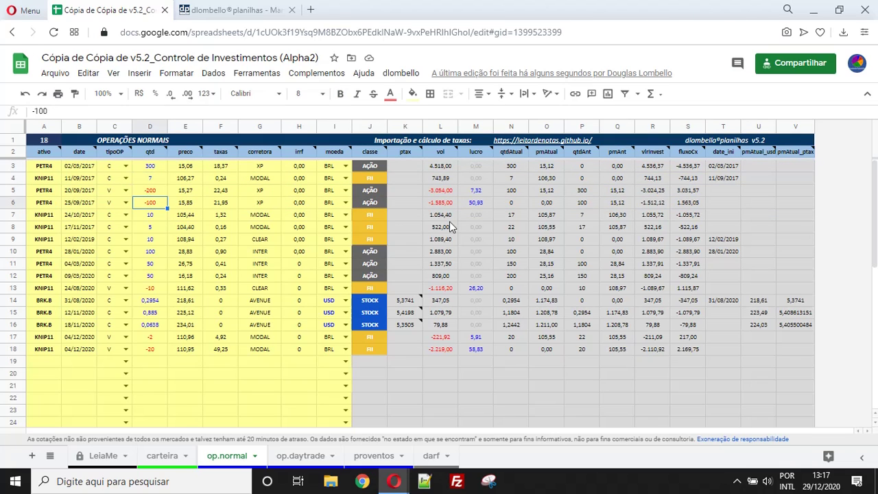
{"action": "left_click_drag", "start_coordinate": [484, 188], "coordinate": [482, 200]}
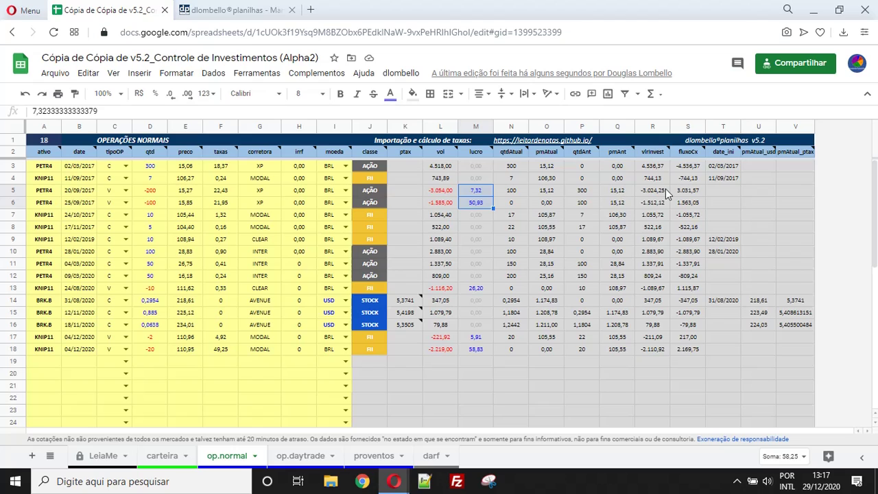
{"action": "left_click", "coordinate": [512, 202]}
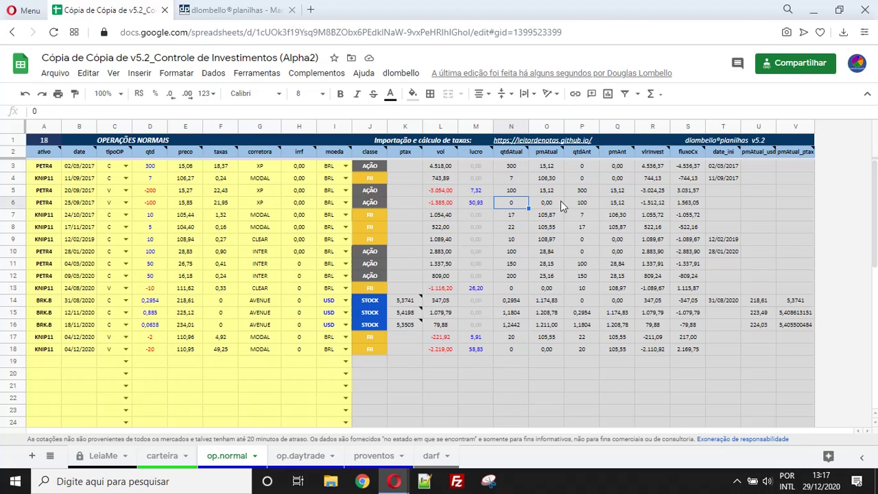
{"action": "mouse_move", "coordinate": [551, 152]}
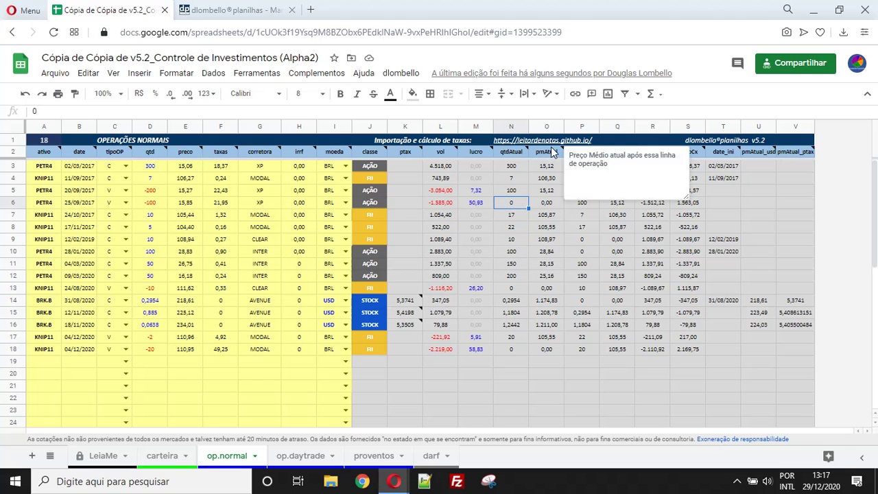
{"action": "scroll", "coordinate": [612, 252], "scroll_direction": "down", "scroll_amount": 1}
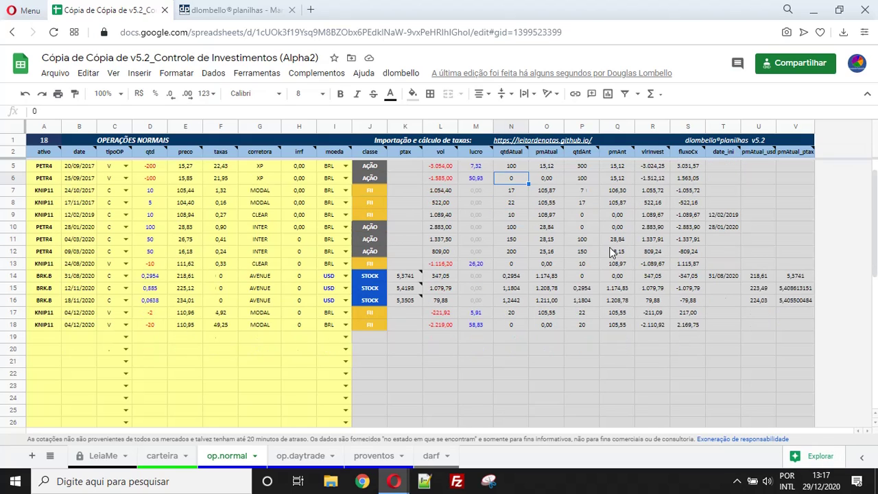
{"action": "scroll", "coordinate": [607, 251], "scroll_direction": "up", "scroll_amount": 1}
Highlight the BRK.B operations in rows 14 to 16 and inspect the ptax column and the note on row 14's rate
{"action": "left_click", "coordinate": [12, 301]}
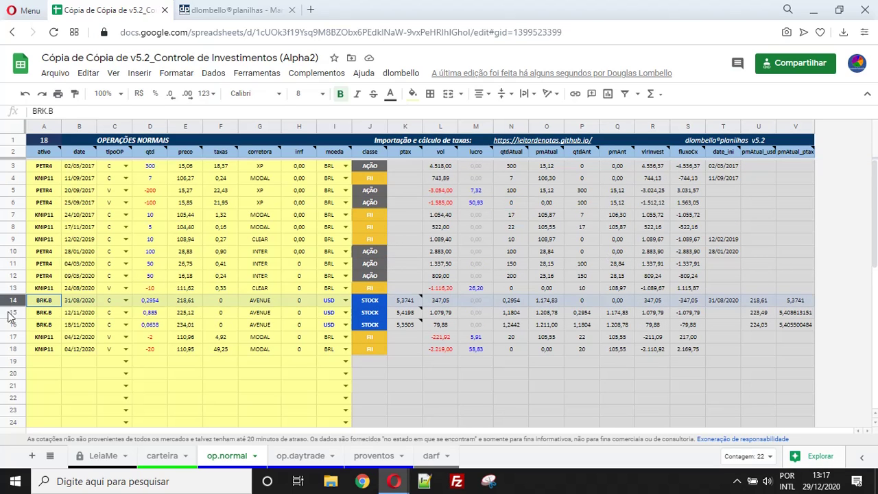
{"action": "left_click_drag", "start_coordinate": [8, 314], "coordinate": [10, 325]}
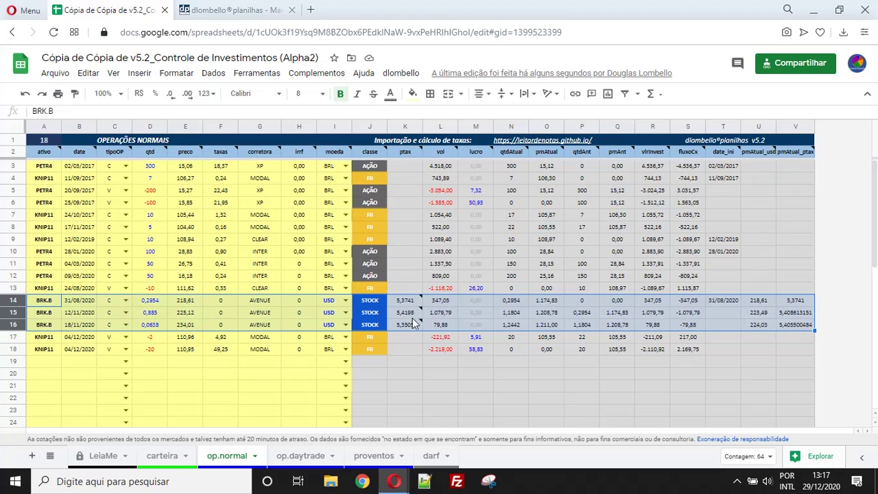
{"action": "mouse_move", "coordinate": [409, 153]}
{"action": "left_click", "coordinate": [437, 254]}
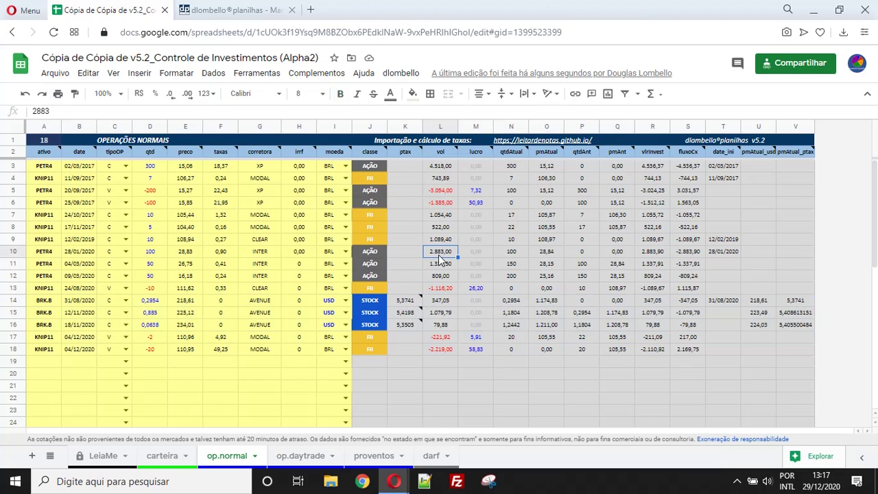
{"action": "mouse_move", "coordinate": [420, 307]}
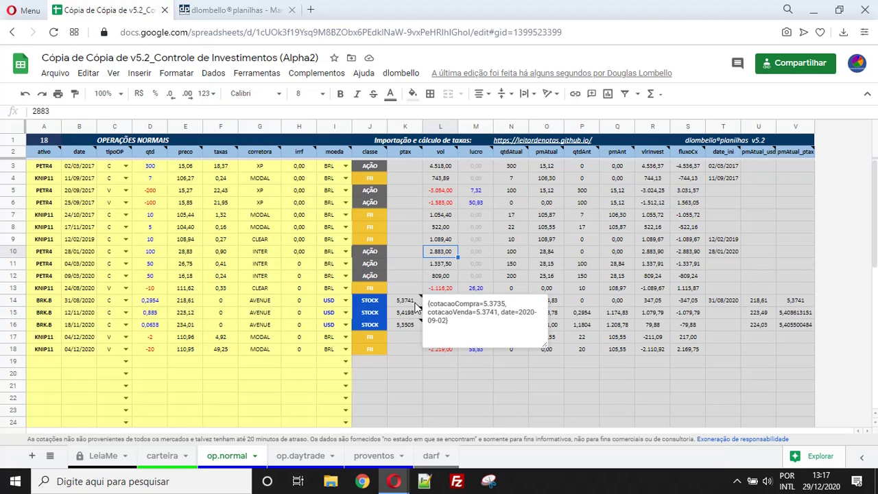
Check the ptax and preco of the BRK.B purchase in row 14 against pmAtual in rows 14 and 16
{"action": "left_click", "coordinate": [411, 307]}
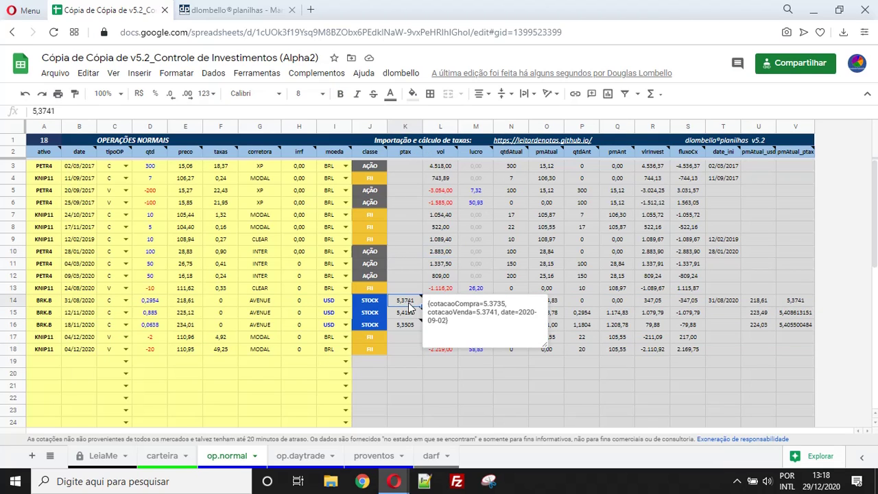
{"action": "left_click", "coordinate": [185, 303]}
{"action": "left_click", "coordinate": [536, 304]}
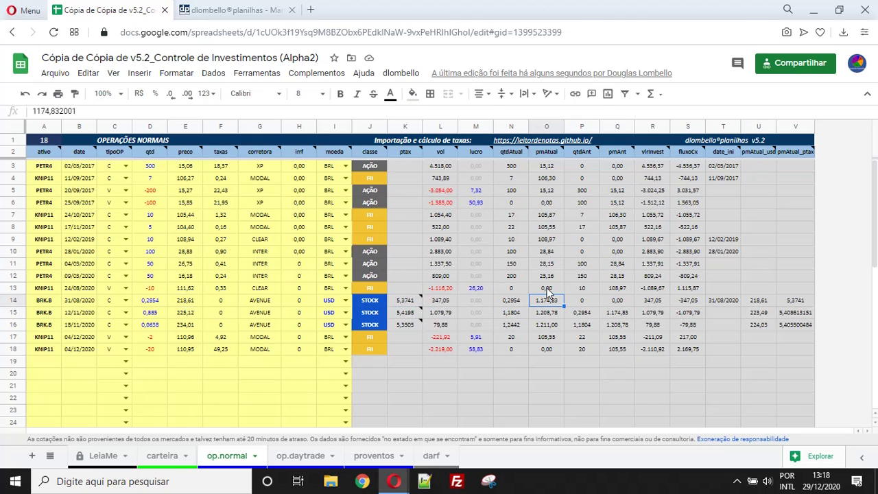
{"action": "left_click", "coordinate": [554, 325]}
{"action": "left_click", "coordinate": [559, 302]}
Inspect pmAtual_usd and pmAtual_ptax for the BRK.B operations in rows 14 to 16, plus pmAtual in row 15
{"action": "left_click", "coordinate": [768, 304]}
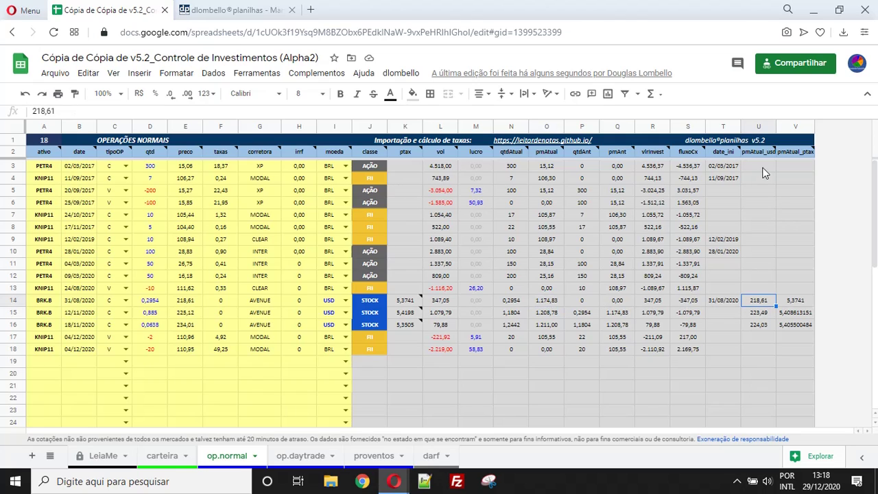
{"action": "left_click", "coordinate": [759, 313]}
{"action": "left_click", "coordinate": [761, 325]}
{"action": "left_click", "coordinate": [794, 299]}
{"action": "left_click", "coordinate": [794, 313]}
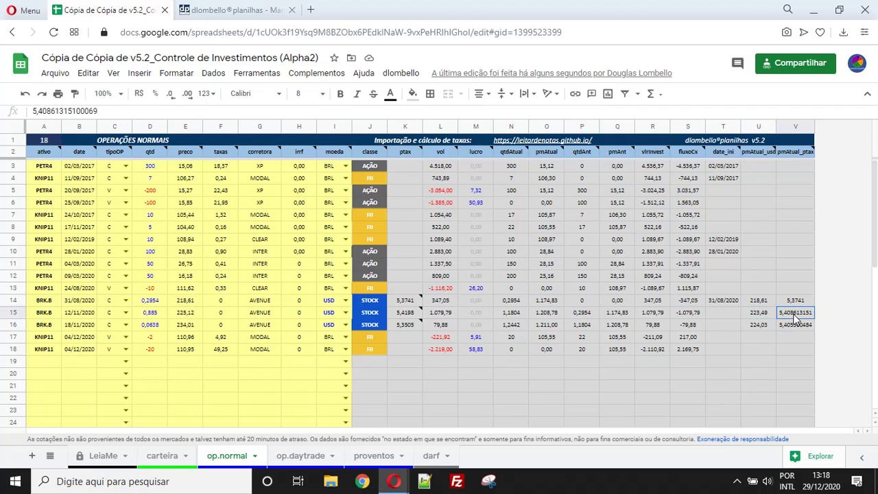
{"action": "left_click", "coordinate": [793, 327]}
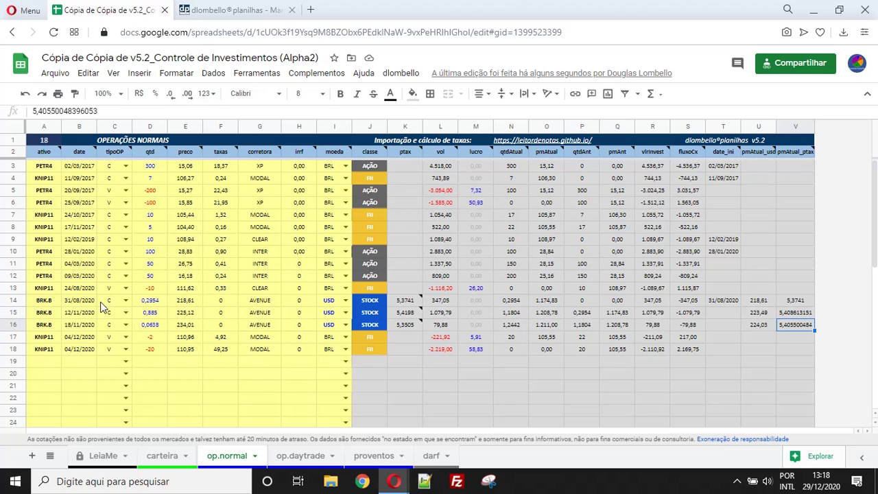
{"action": "left_click", "coordinate": [547, 315]}
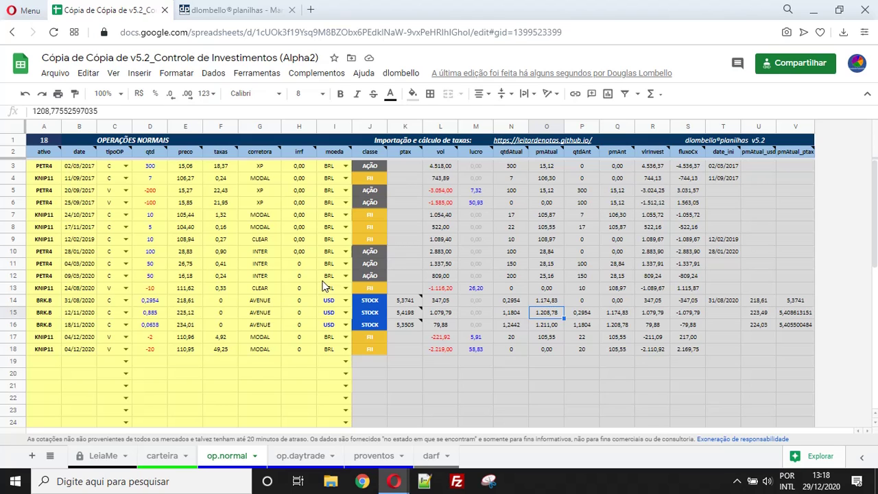
Look through the operations list and view the available tipoOP options in row 3, leaving the value C as it is
{"action": "scroll", "coordinate": [115, 362], "scroll_direction": "down", "scroll_amount": 2}
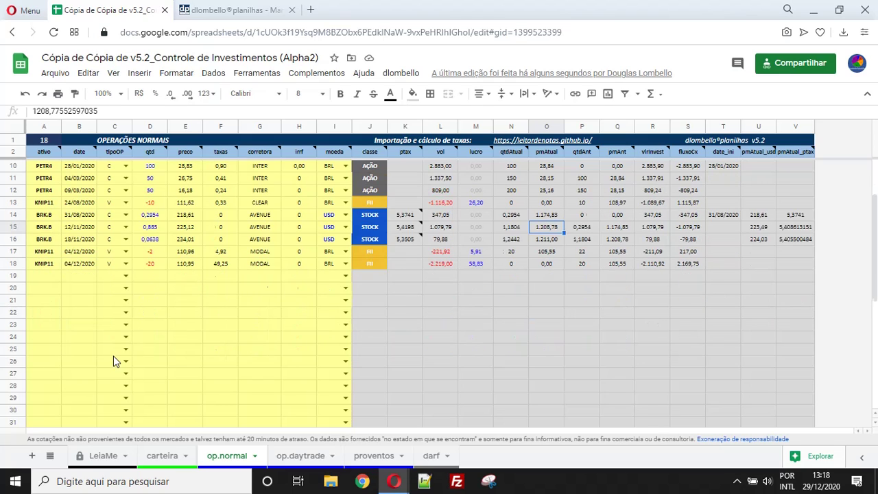
{"action": "scroll", "coordinate": [115, 362], "scroll_direction": "up", "scroll_amount": 2}
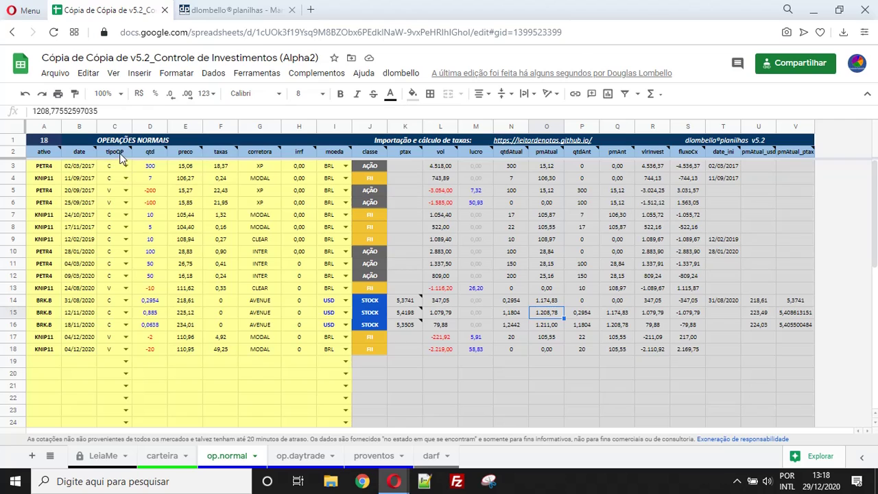
{"action": "mouse_move", "coordinate": [119, 153]}
{"action": "left_click", "coordinate": [126, 166]}
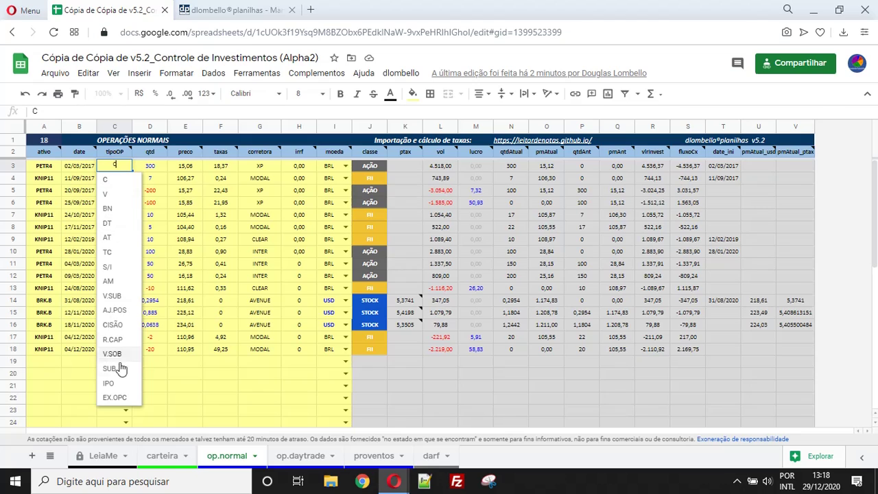
{"action": "left_click", "coordinate": [269, 289]}
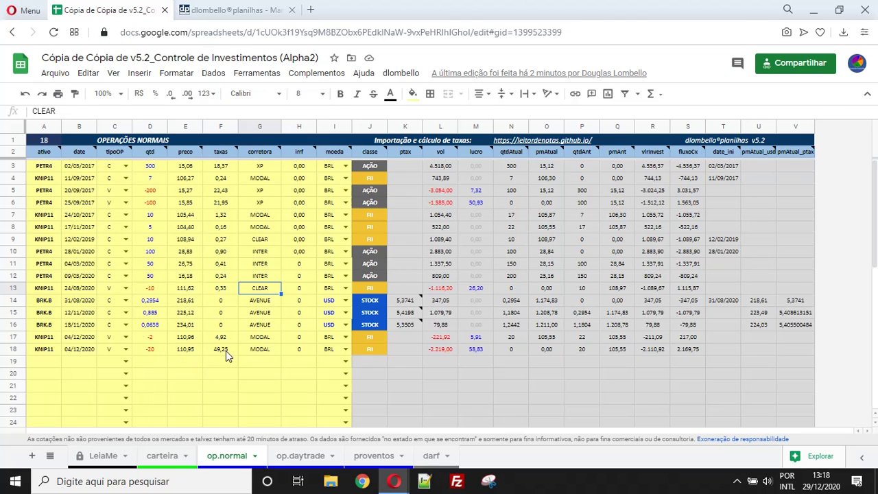
Open the op.daytrade sheet and highlight the operation data in rows 3 to 10, from ativo to moeda
{"action": "left_click", "coordinate": [292, 461]}
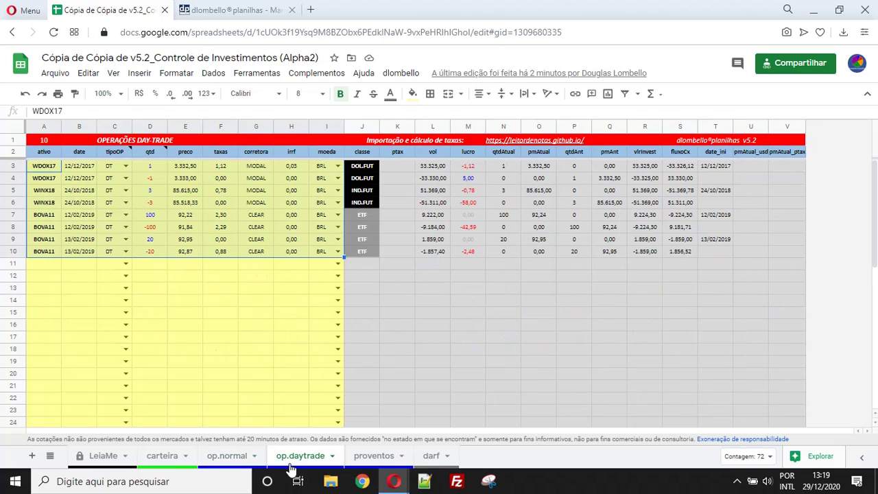
{"action": "left_click", "coordinate": [268, 302]}
{"action": "left_click_drag", "start_coordinate": [43, 169], "coordinate": [322, 250]}
{"action": "left_click", "coordinate": [288, 299]}
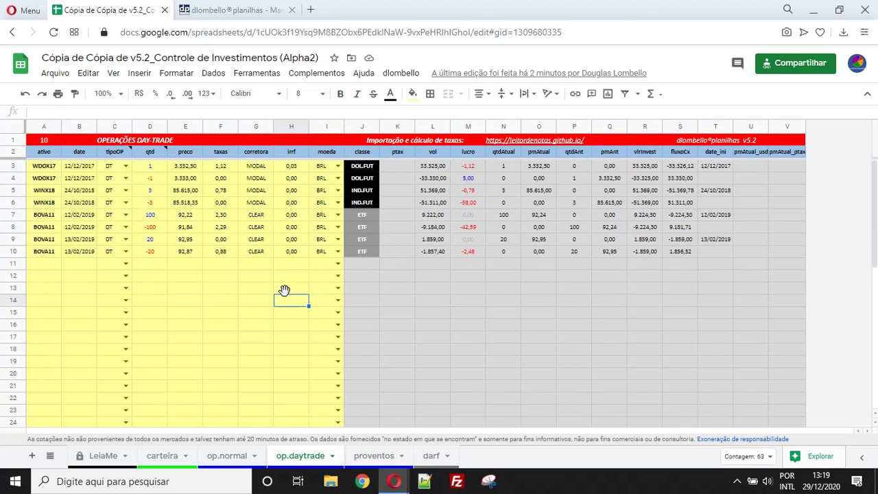
Examine the futures operations in rows 3 to 6, checking the DOL.FUT and IND.FUT classes and the WDOX17 and WINX18 tickers
{"action": "left_click", "coordinate": [362, 168]}
{"action": "left_click_drag", "start_coordinate": [362, 168], "coordinate": [362, 203]}
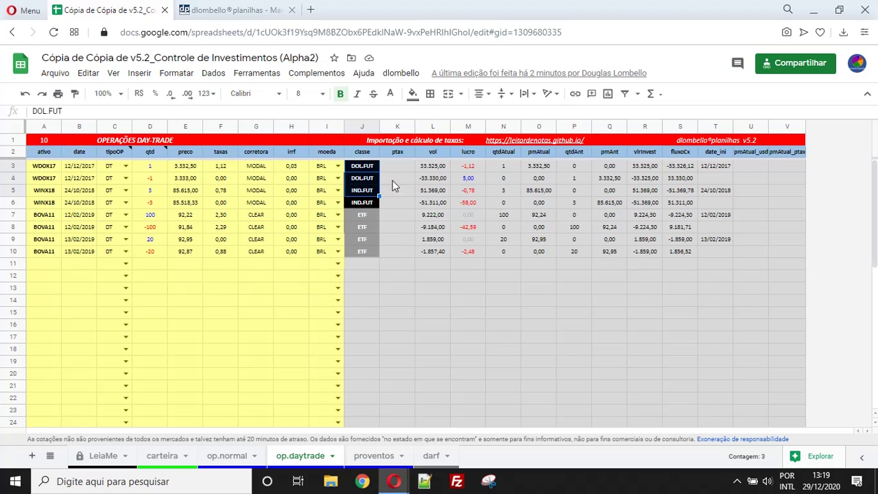
{"action": "left_click", "coordinate": [366, 194]}
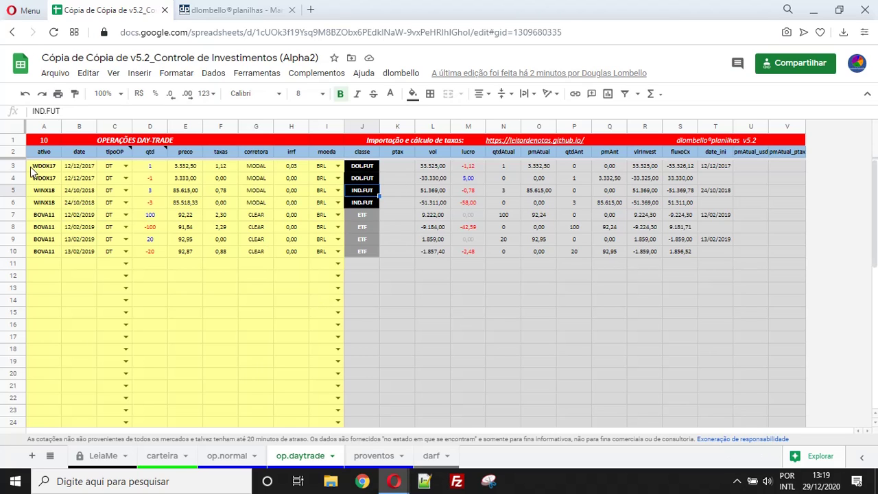
{"action": "left_click_drag", "start_coordinate": [13, 166], "coordinate": [8, 203]}
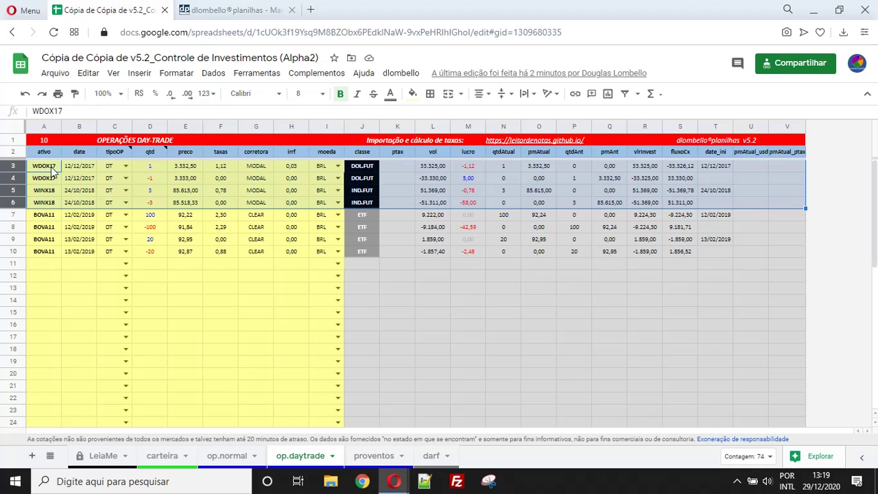
{"action": "left_click", "coordinate": [52, 168]}
{"action": "left_click", "coordinate": [50, 180]}
{"action": "left_click", "coordinate": [48, 192]}
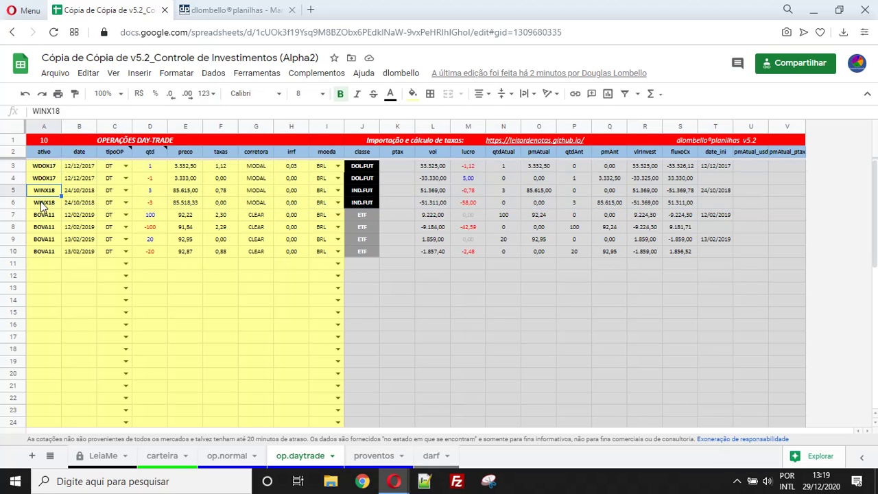
{"action": "left_click", "coordinate": [41, 202]}
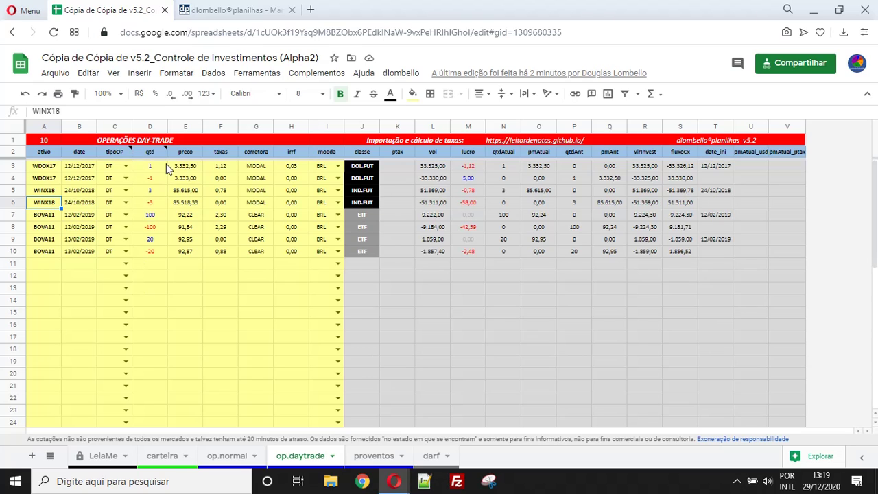
Review the day-trade vol in row 3 and lucro in rows 3 to 10, comparing the sheet briefly with op.normal
{"action": "left_click", "coordinate": [436, 166]}
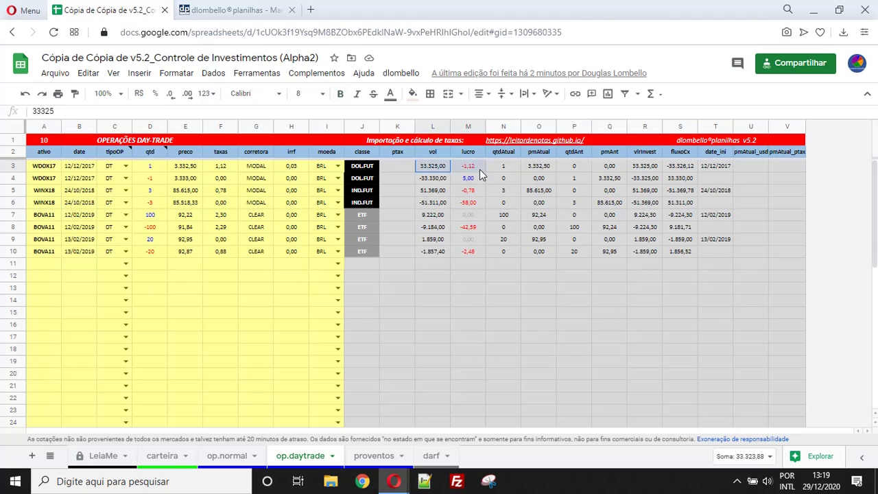
{"action": "left_click_drag", "start_coordinate": [474, 166], "coordinate": [476, 255]}
{"action": "left_click", "coordinate": [653, 341]}
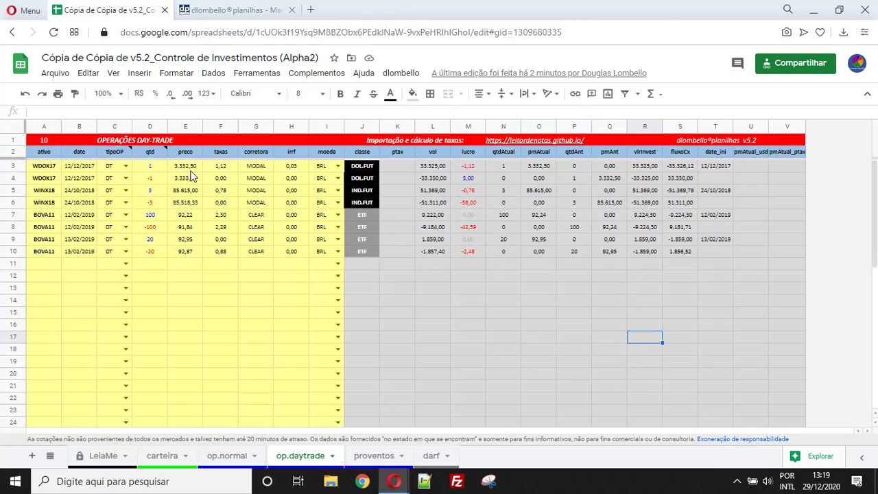
{"action": "left_click", "coordinate": [242, 459]}
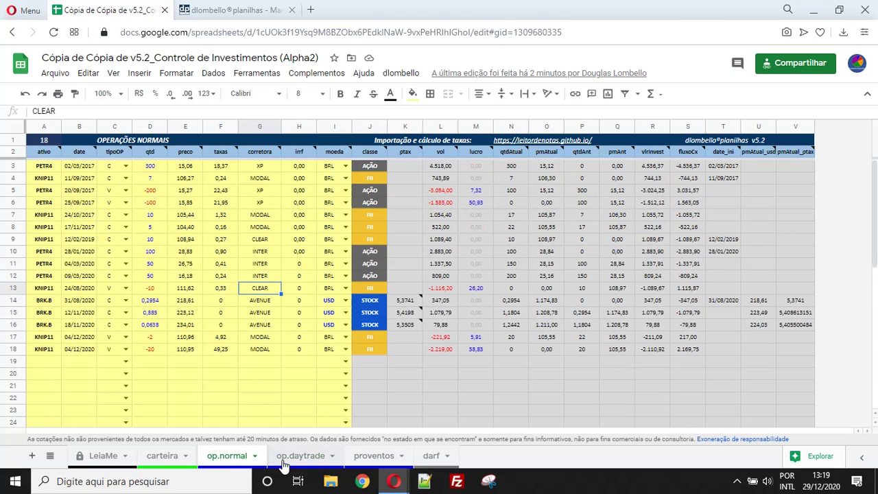
{"action": "left_click", "coordinate": [284, 462]}
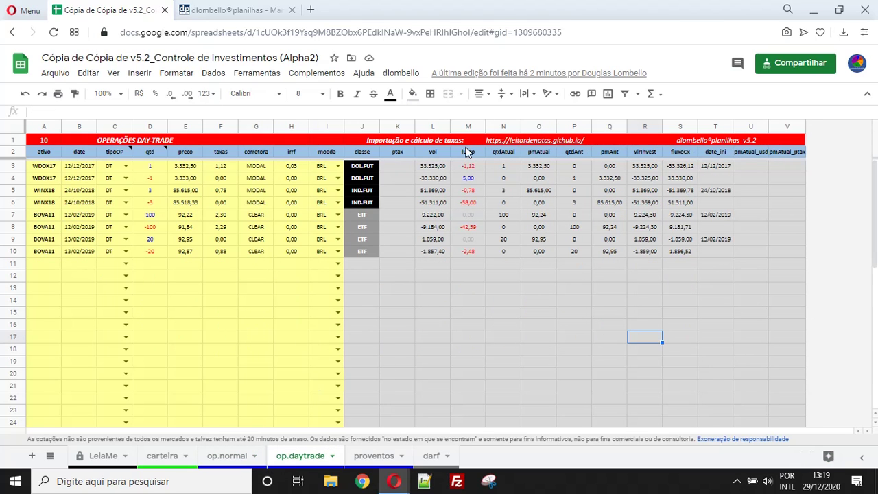
Open the proventos sheet and highlight its entries in rows 3 to 11, from ativo to moeda
{"action": "left_click", "coordinate": [373, 455]}
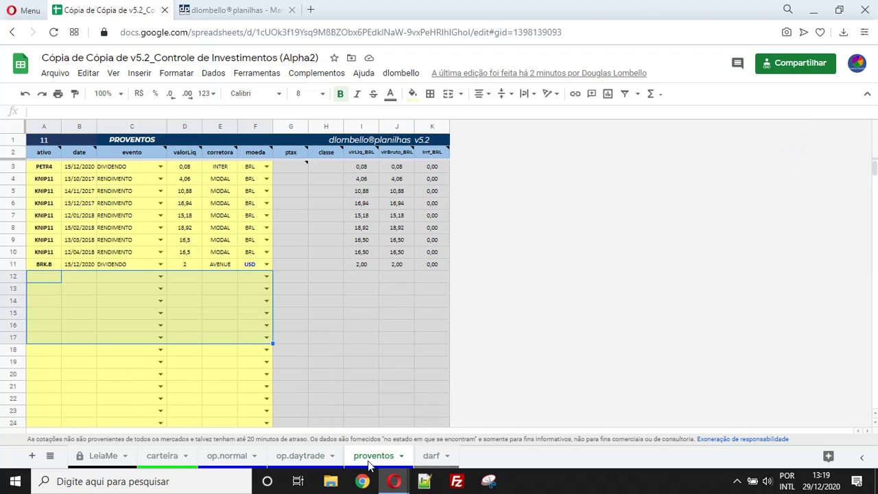
{"action": "left_click", "coordinate": [389, 365]}
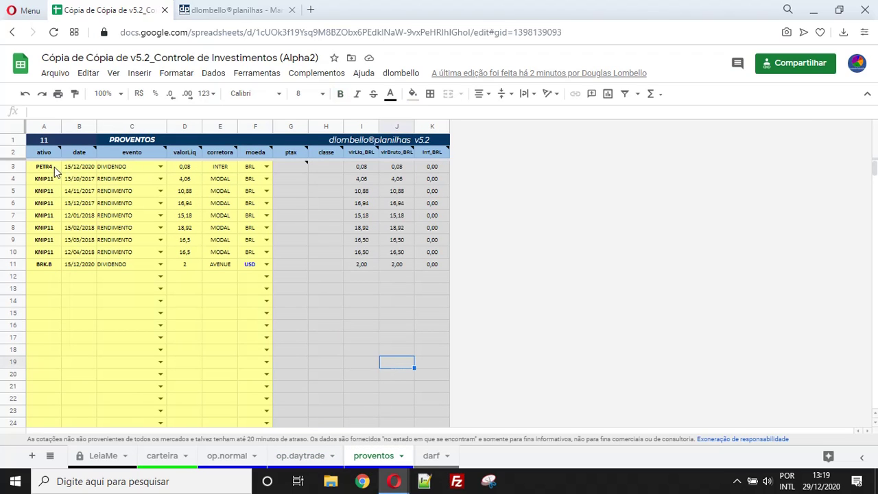
{"action": "left_click_drag", "start_coordinate": [46, 170], "coordinate": [242, 270]}
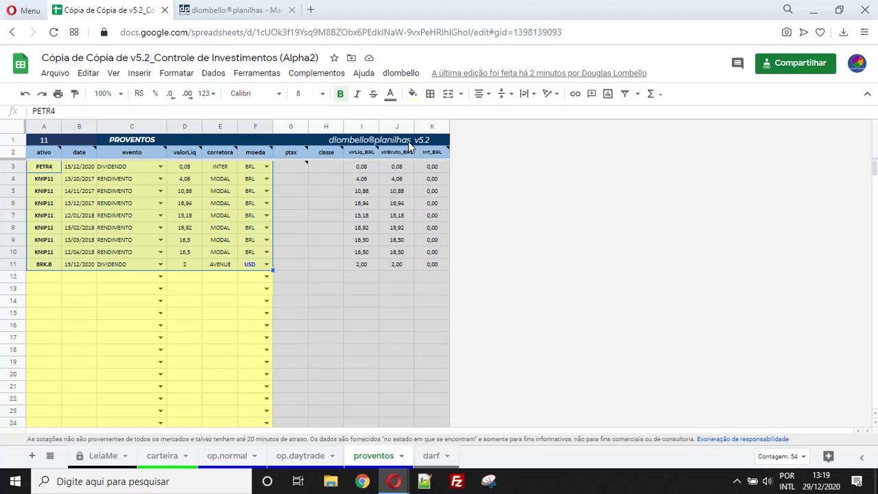
Run Calcular Proventos from the dlombello HTML menu and close the dialog
{"action": "left_click", "coordinate": [400, 73]}
{"action": "left_click", "coordinate": [415, 92]}
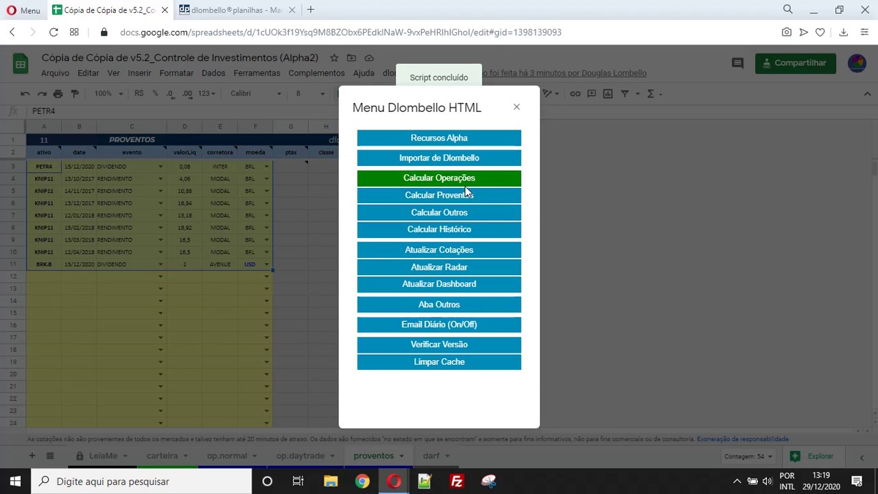
{"action": "left_click", "coordinate": [478, 199]}
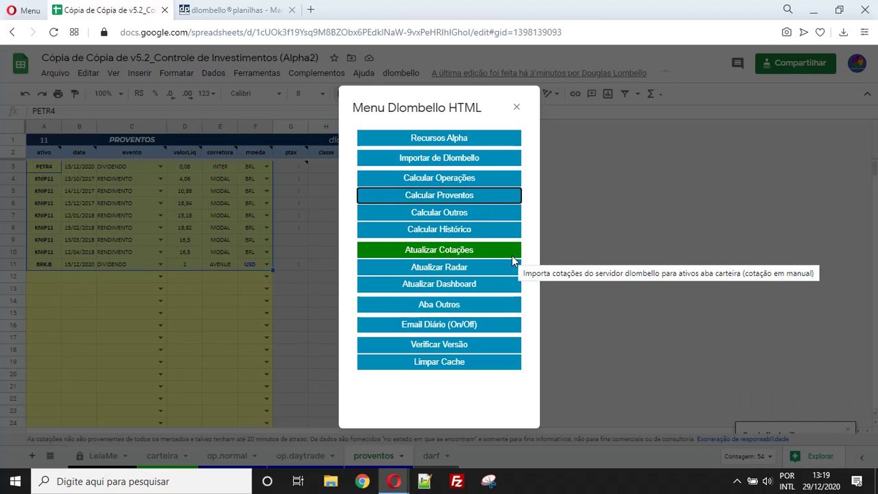
{"action": "left_click", "coordinate": [517, 109]}
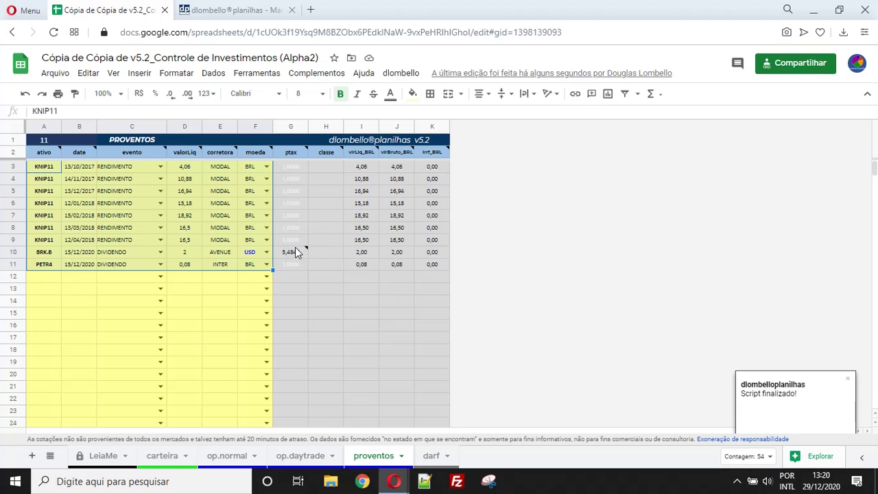
Inspect the BRK.B dividend in row 10 of proventos, checking its valorLiq, moeda, ptax and the note on the rate
{"action": "left_click", "coordinate": [18, 252]}
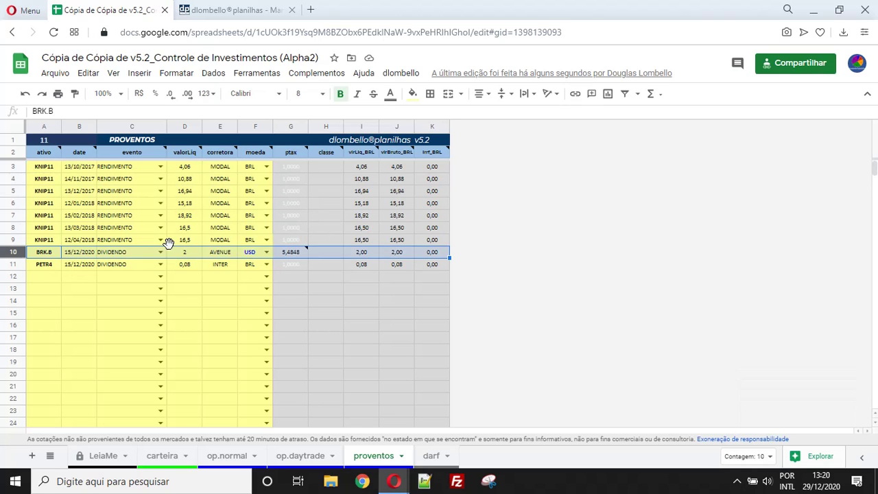
{"action": "mouse_move", "coordinate": [279, 254]}
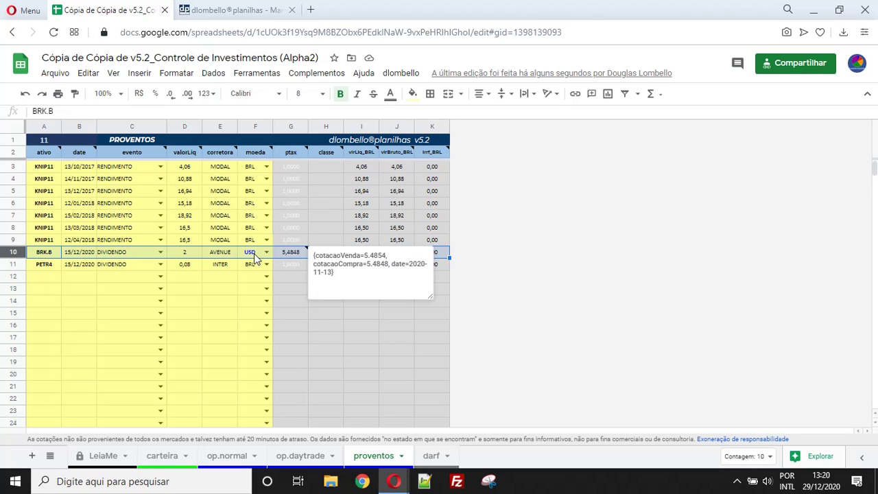
{"action": "left_click", "coordinate": [185, 253]}
{"action": "left_click", "coordinate": [250, 254]}
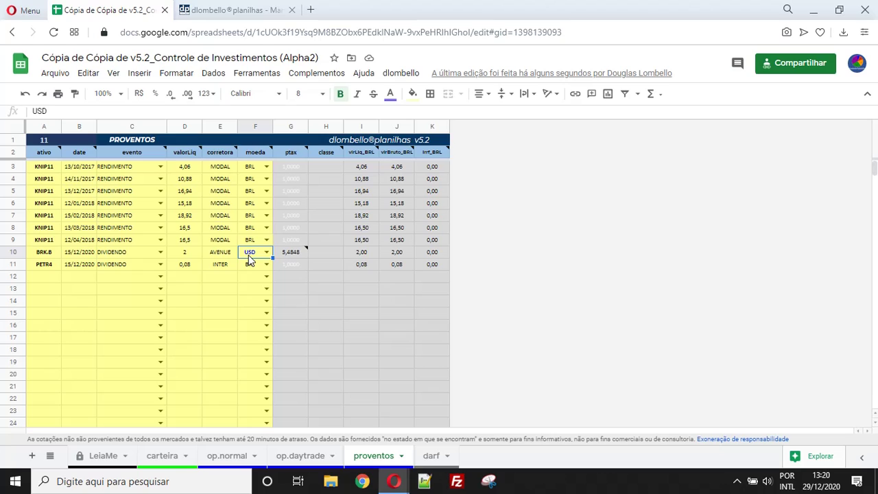
{"action": "left_click", "coordinate": [295, 265]}
{"action": "left_click", "coordinate": [289, 254]}
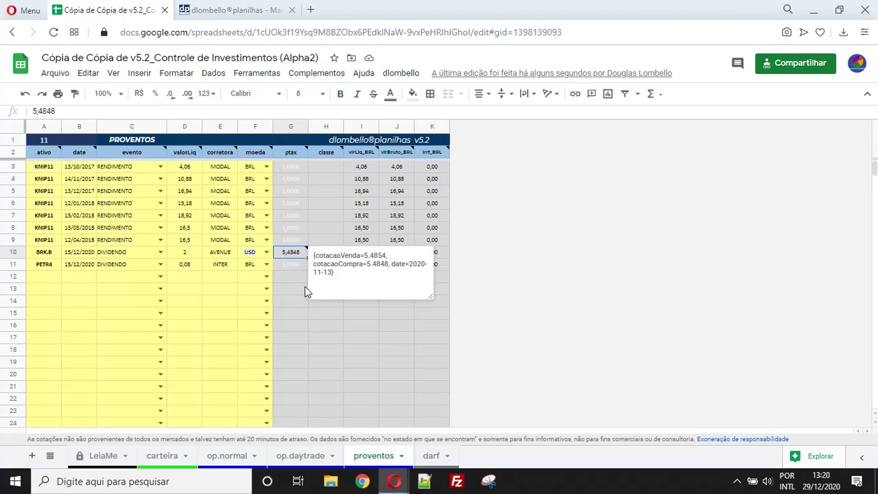
{"action": "left_click", "coordinate": [304, 288]}
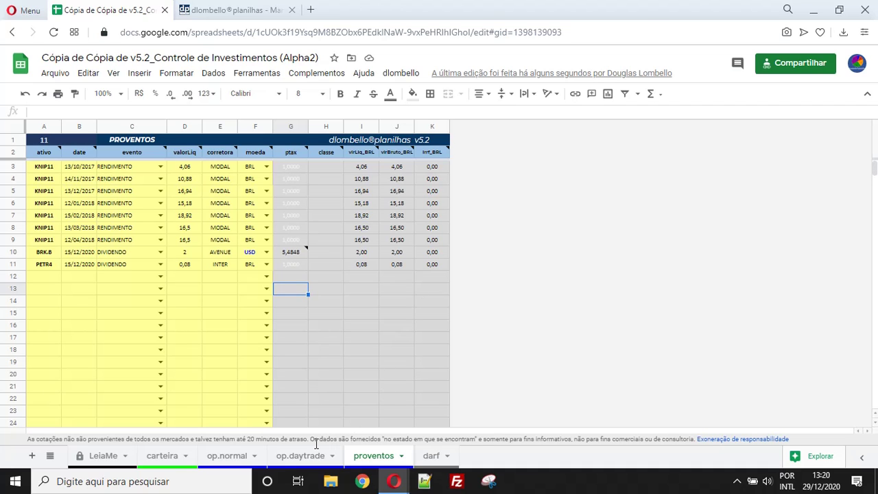
Revisit the op.normal, op.daytrade and proventos sheets, and open the darf sheet
{"action": "left_click", "coordinate": [232, 456]}
{"action": "left_click", "coordinate": [297, 459]}
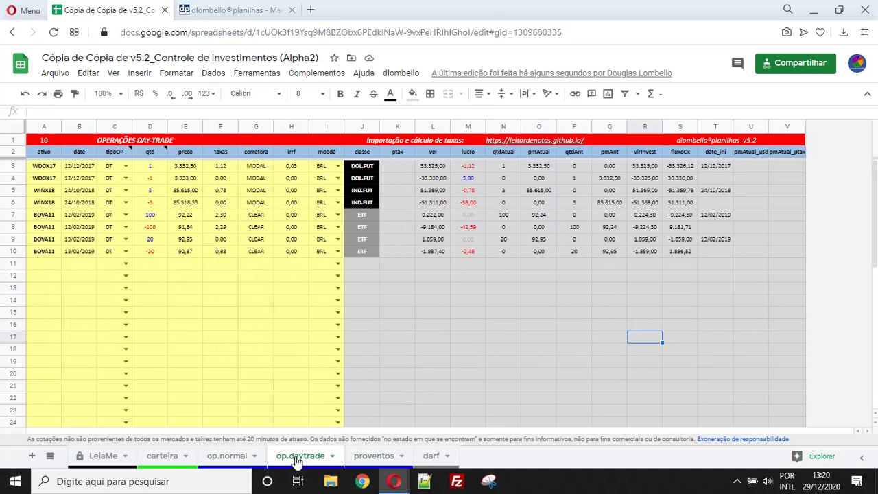
{"action": "left_click", "coordinate": [373, 456]}
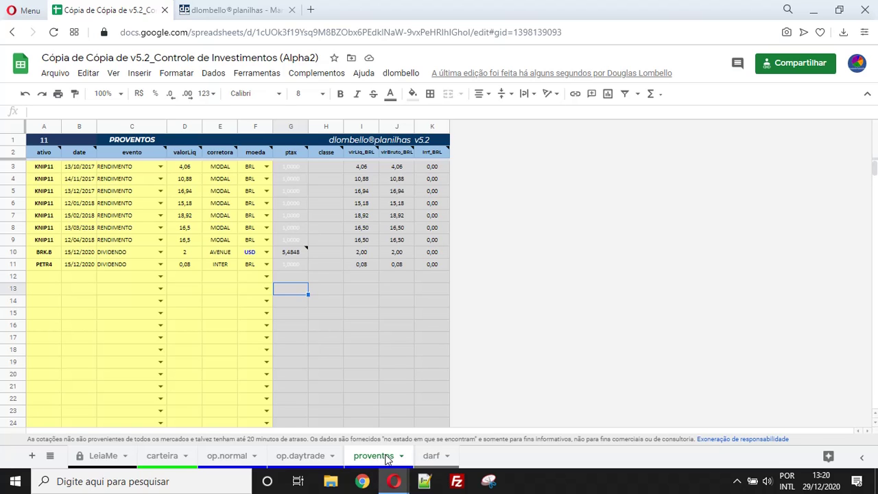
{"action": "left_click", "coordinate": [432, 457]}
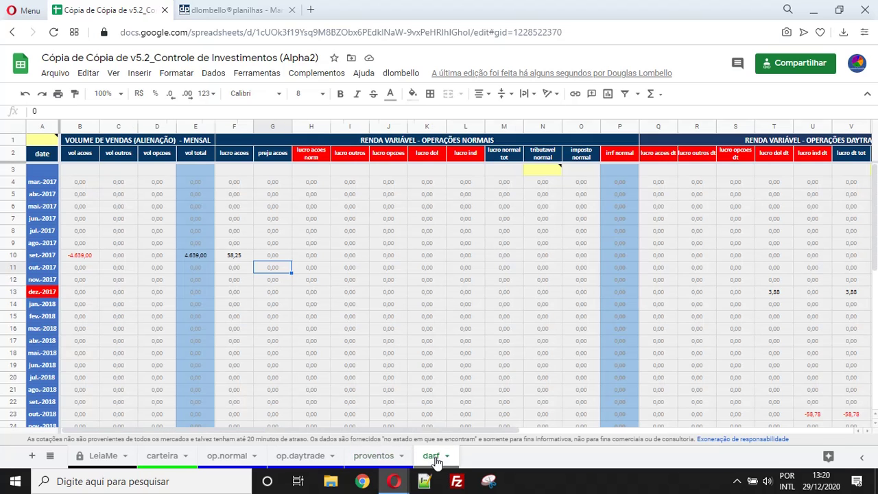
Survey the darf sheet along the mar.-2017 row from date to vlr darf paga, and review the months down to dez.-2020
{"action": "scroll", "coordinate": [203, 313], "scroll_direction": "down", "scroll_amount": 2}
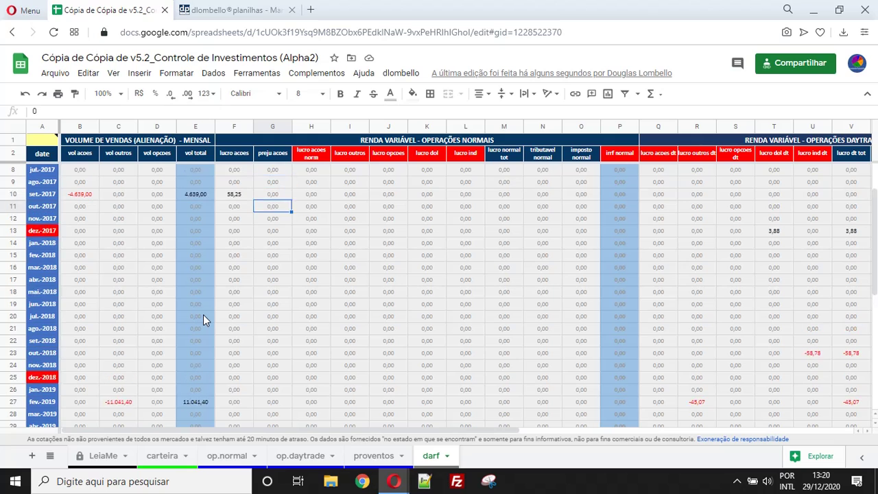
{"action": "scroll", "coordinate": [203, 315], "scroll_direction": "up", "scroll_amount": 3}
{"action": "left_click", "coordinate": [17, 181]}
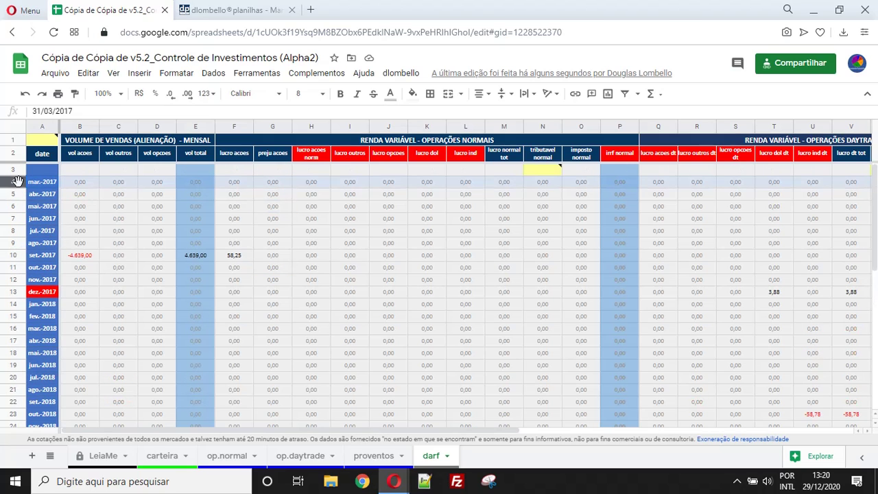
{"action": "key", "text": "Right"}
{"action": "key", "text": "Right"}
{"action": "key", "text": "Right"}
{"action": "key", "text": "Right"}
{"action": "key", "text": "Right"}
{"action": "key", "text": "Right"}
{"action": "key", "text": "Right"}
{"action": "key", "text": "Right"}
{"action": "key", "text": "Right"}
{"action": "key", "text": "Right"}
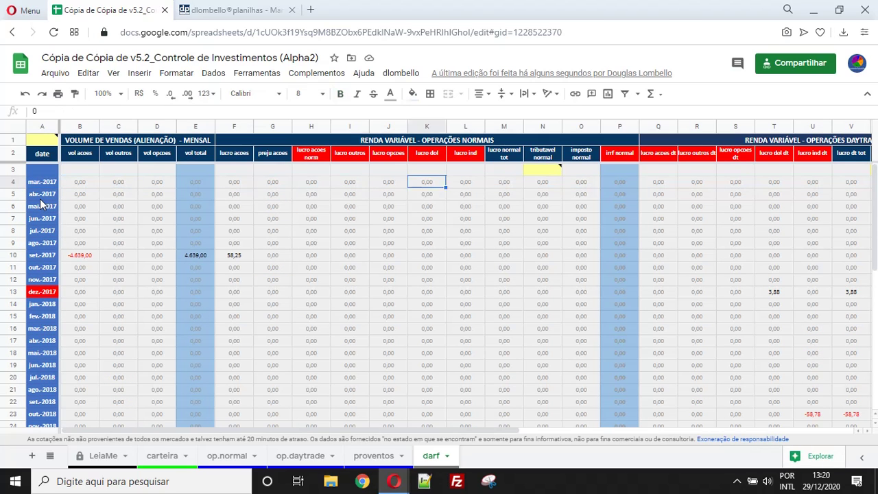
{"action": "key", "text": "Right"}
{"action": "key", "text": "Right"}
{"action": "key", "text": "Right"}
{"action": "key", "text": "Right"}
{"action": "key", "text": "Right"}
{"action": "key", "text": "Right"}
{"action": "key", "text": "Right"}
{"action": "key", "text": "Right"}
{"action": "key", "text": "Right"}
{"action": "key", "text": "Right"}
{"action": "key", "text": "Right"}
{"action": "key", "text": "Right"}
{"action": "key", "text": "Right"}
{"action": "key", "text": "Right"}
{"action": "key", "text": "Right"}
{"action": "key", "text": "Right"}
{"action": "key", "text": "Right"}
{"action": "key", "text": "Right"}
{"action": "key", "text": "Right"}
{"action": "key", "text": "Right"}
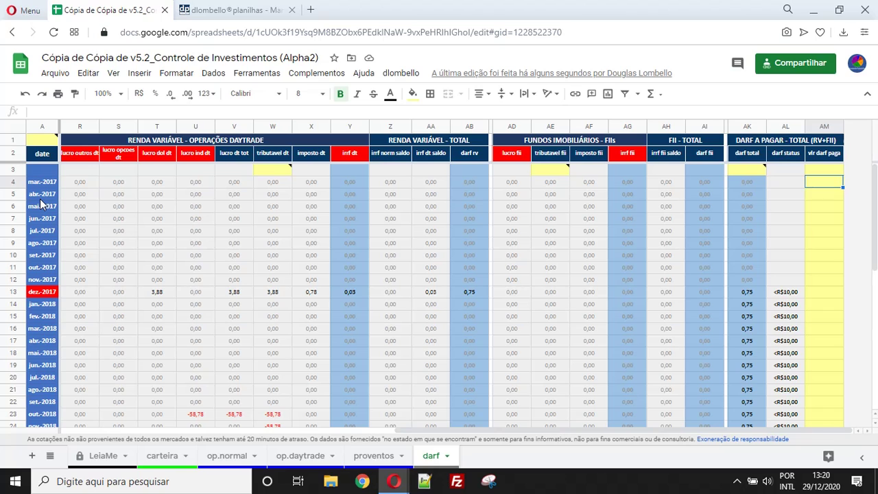
{"action": "scroll", "coordinate": [198, 271], "scroll_direction": "down", "scroll_amount": 5}
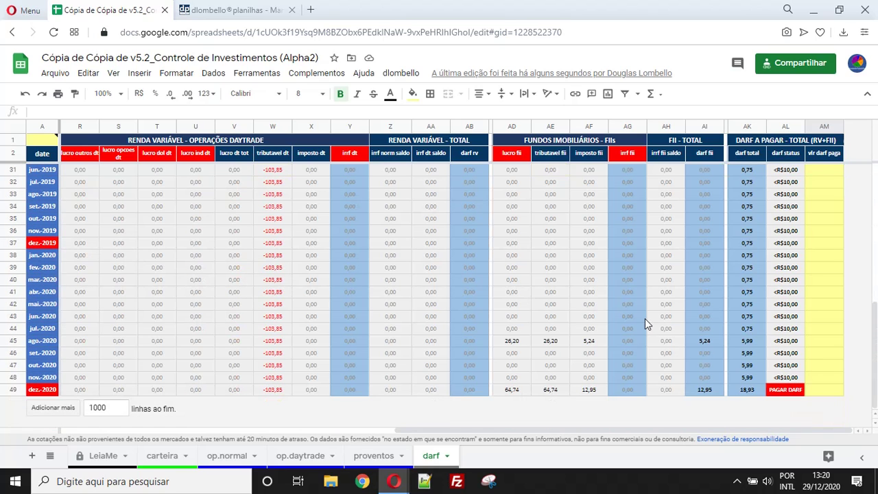
{"action": "scroll", "coordinate": [767, 387], "scroll_direction": "up", "scroll_amount": 5}
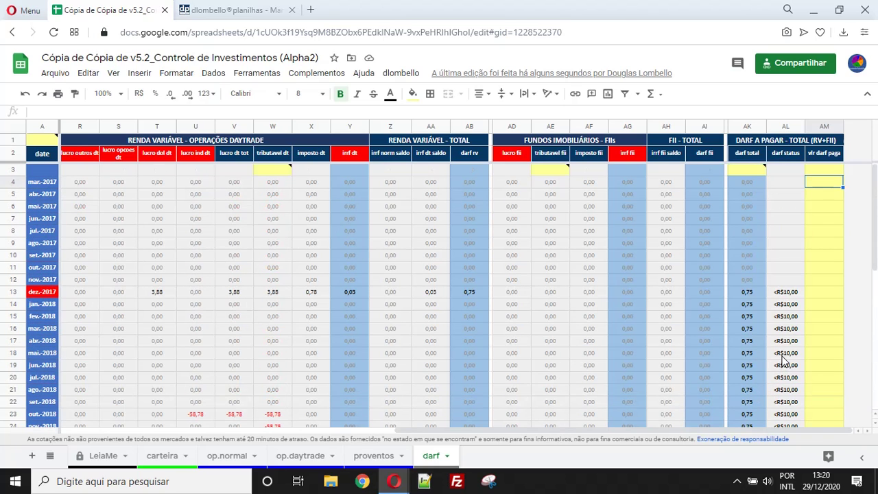
Return across the fev.-2018 row through the FII, daytrade and normal operations sections to the first columns of darf
{"action": "left_click", "coordinate": [627, 316]}
{"action": "key", "text": "Left"}
{"action": "key", "text": "Left"}
{"action": "key", "text": "Left"}
{"action": "key", "text": "Left"}
{"action": "key", "text": "Left"}
{"action": "key", "text": "Left"}
{"action": "key", "text": "Left"}
{"action": "key", "text": "Left"}
{"action": "key", "text": "Left"}
{"action": "key", "text": "Left"}
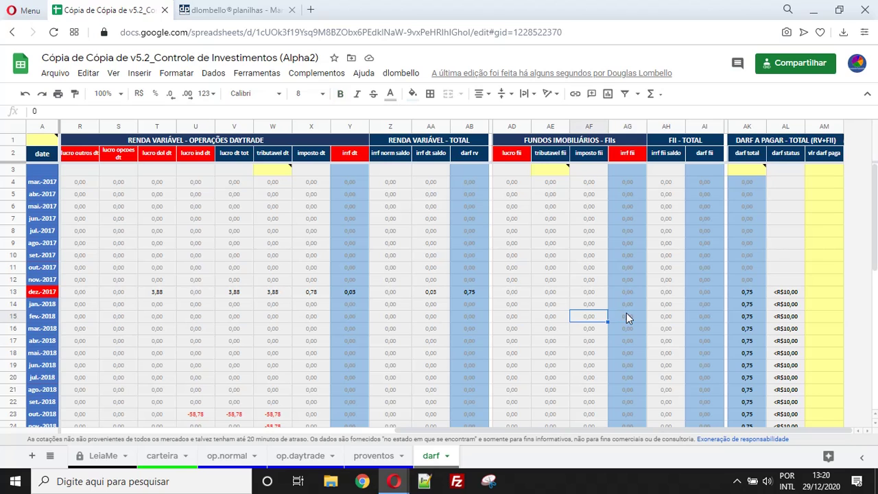
{"action": "key", "text": "Left"}
{"action": "key", "text": "Left"}
{"action": "key", "text": "Left"}
{"action": "key", "text": "Left"}
{"action": "key", "text": "Left"}
{"action": "key", "text": "Left"}
{"action": "key", "text": "Left"}
{"action": "key", "text": "Left"}
{"action": "key", "text": "Left"}
{"action": "key", "text": "Left"}
{"action": "key", "text": "Left"}
{"action": "key", "text": "Left"}
{"action": "key", "text": "Left"}
{"action": "key", "text": "Left"}
{"action": "key", "text": "Left"}
{"action": "key", "text": "Left"}
{"action": "key", "text": "Left"}
{"action": "key", "text": "Left"}
{"action": "key", "text": "Left"}
{"action": "key", "text": "Left"}
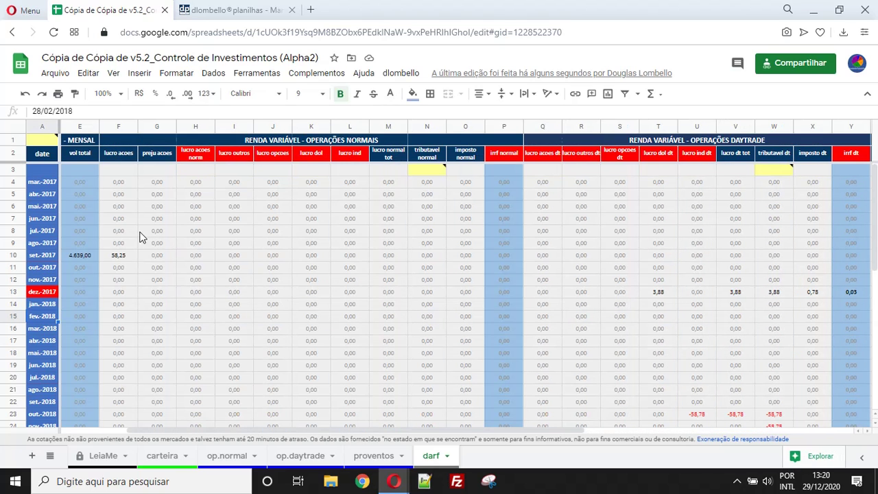
{"action": "key", "text": "Right"}
{"action": "left_click", "coordinate": [85, 141]}
{"action": "key", "text": "Left"}
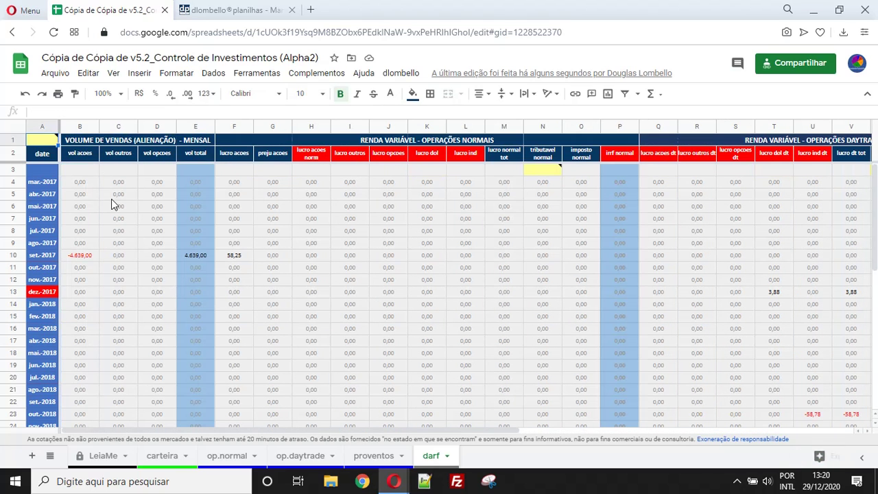
Look down the monthly rows under VOLUME DE VENDAS (ALIENAÇÃO) - MENSAL in darf, starting from the vol acoes column
{"action": "key", "text": "Right"}
{"action": "key", "text": "Down"}
{"action": "key", "text": "Down"}
{"action": "key", "text": "Down"}
{"action": "key", "text": "Down"}
{"action": "key", "text": "Down"}
{"action": "key", "text": "Down"}
{"action": "key", "text": "Down"}
{"action": "key", "text": "Down"}
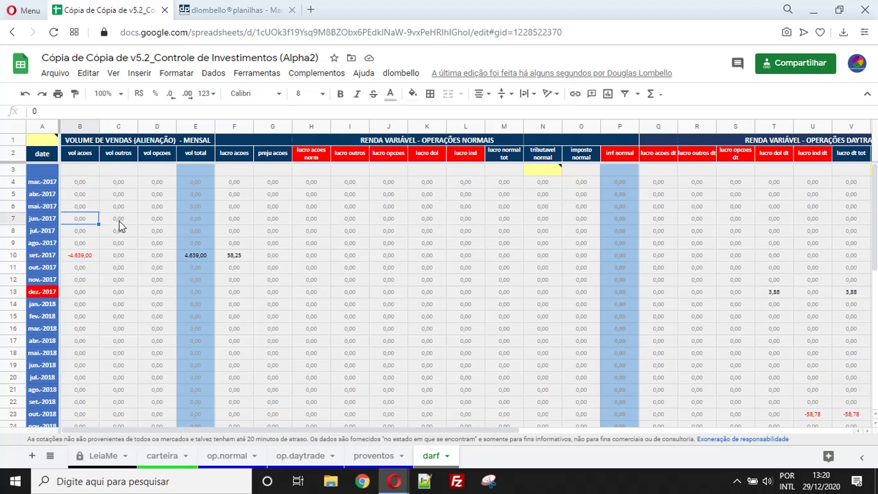
{"action": "scroll", "coordinate": [165, 252], "scroll_direction": "down", "scroll_amount": 7}
{"action": "scroll", "coordinate": [165, 252], "scroll_direction": "up", "scroll_amount": 7}
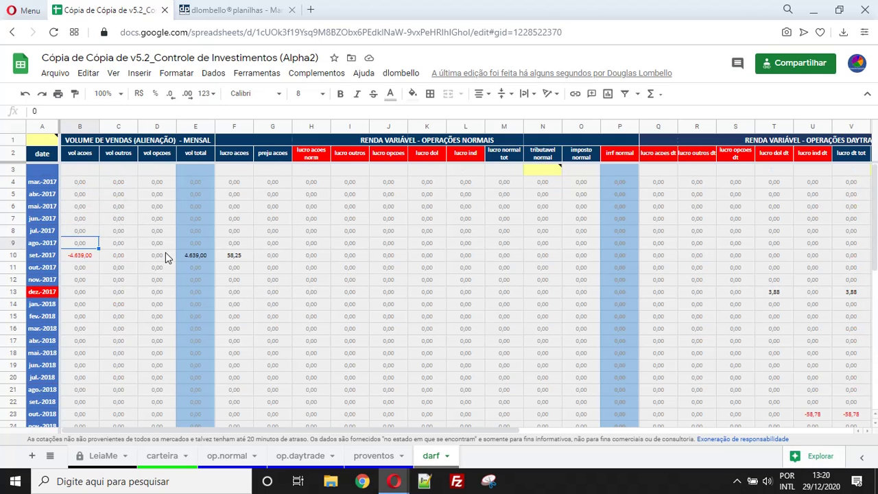
Examine the vol acoes, vol outros and vol opcoes columns and their monthly sales volumes
{"action": "left_click", "coordinate": [77, 157]}
{"action": "left_click", "coordinate": [127, 159]}
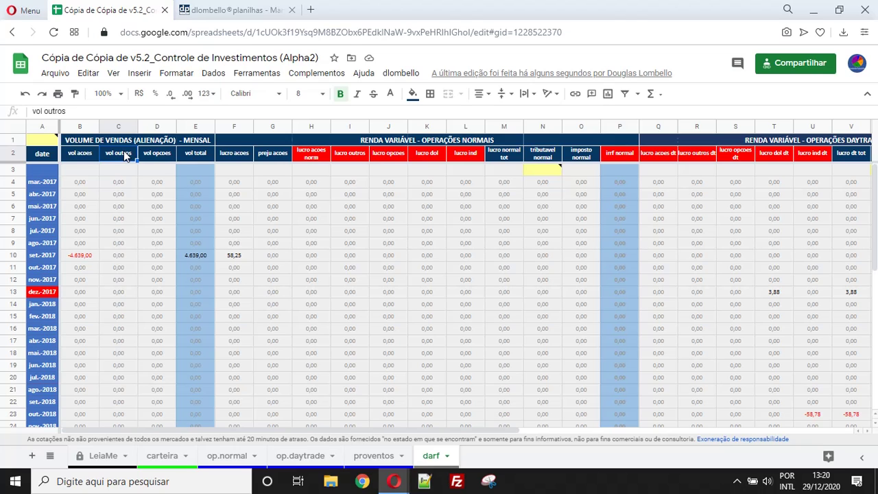
{"action": "left_click", "coordinate": [86, 156]}
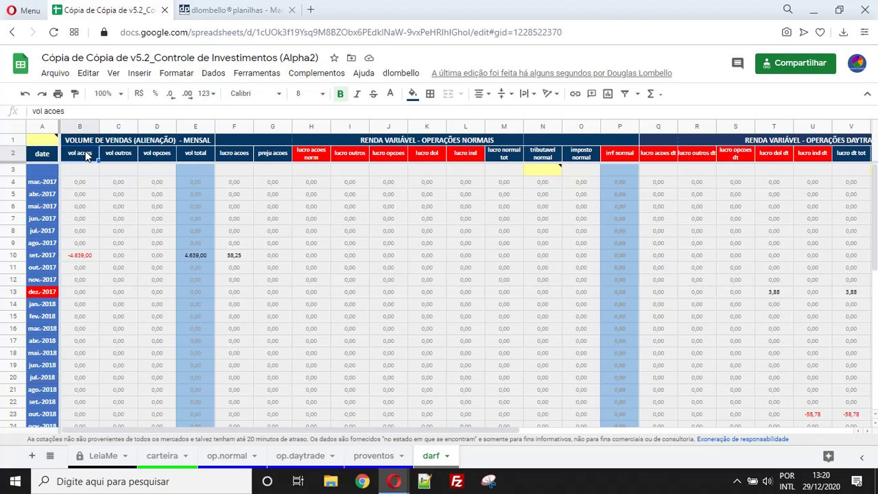
{"action": "left_click", "coordinate": [146, 158]}
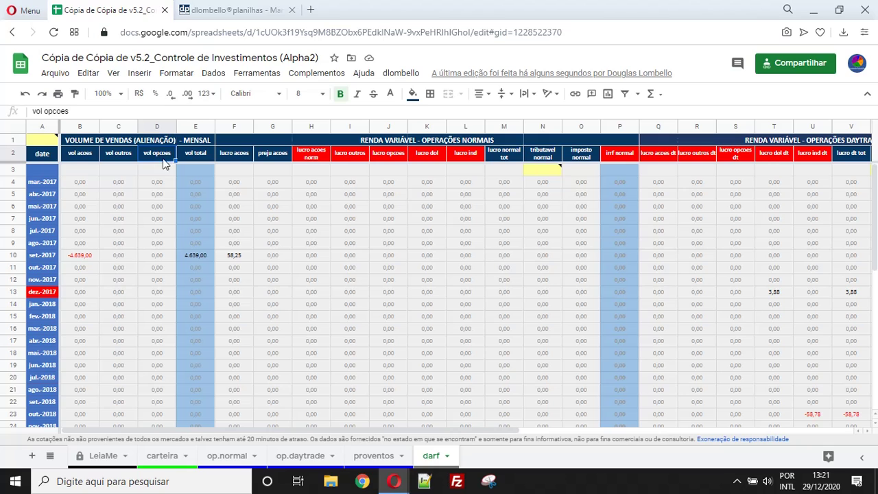
{"action": "left_click", "coordinate": [156, 205]}
{"action": "scroll", "coordinate": [166, 272], "scroll_direction": "down", "scroll_amount": 4}
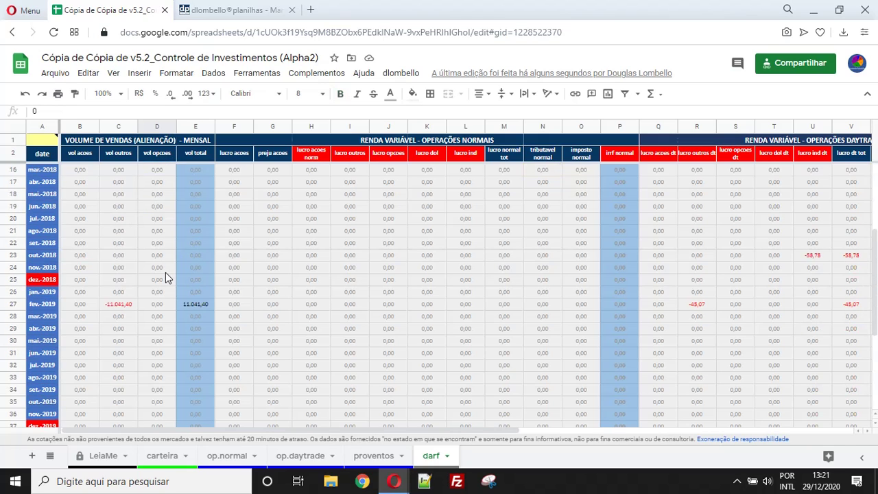
{"action": "scroll", "coordinate": [165, 272], "scroll_direction": "up", "scroll_amount": 4}
Highlight the vol total column from abr.-2017 to abr.-2018 and review its monthly totals
{"action": "left_click_drag", "start_coordinate": [192, 196], "coordinate": [202, 339]}
{"action": "scroll", "coordinate": [203, 339], "scroll_direction": "up", "scroll_amount": 2}
{"action": "scroll", "coordinate": [202, 338], "scroll_direction": "down", "scroll_amount": 2}
{"action": "scroll", "coordinate": [202, 339], "scroll_direction": "up", "scroll_amount": 2}
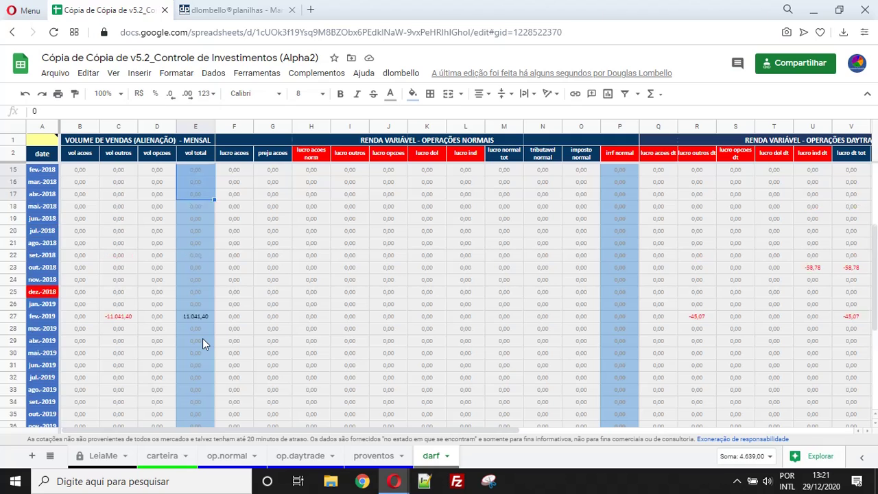
{"action": "scroll", "coordinate": [202, 339], "scroll_direction": "down", "scroll_amount": 2}
Highlight the lucro acoes and preju acoes values from mai.-2017 to abr.-2018, and inspect both column headers
{"action": "left_click_drag", "start_coordinate": [234, 206], "coordinate": [286, 311]}
{"action": "scroll", "coordinate": [288, 302], "scroll_direction": "down", "scroll_amount": 10}
{"action": "scroll", "coordinate": [291, 296], "scroll_direction": "up", "scroll_amount": 10}
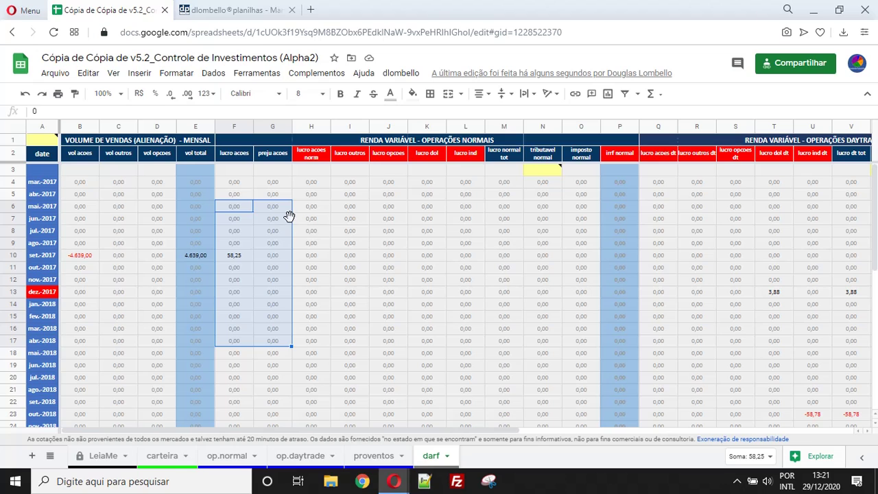
{"action": "left_click", "coordinate": [230, 155]}
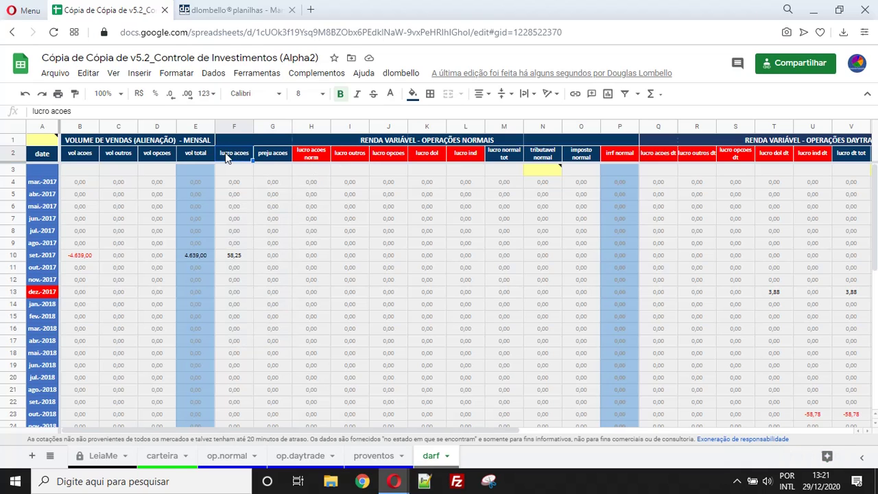
{"action": "left_click", "coordinate": [269, 158]}
Inspect the normal-operation profit columns lucro acoes norm, lucro outros, lucro opcoes, lucro dol and lucro ind
{"action": "left_click", "coordinate": [320, 159]}
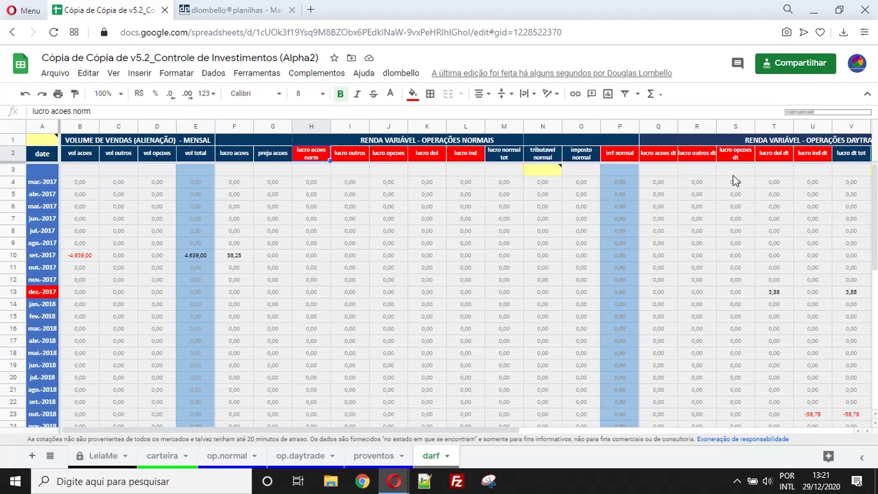
{"action": "left_click", "coordinate": [355, 159]}
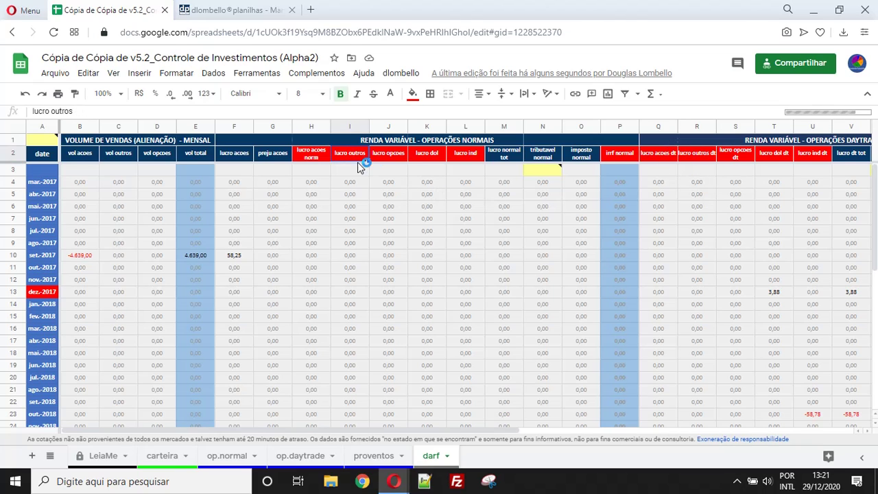
{"action": "left_click", "coordinate": [382, 160]}
{"action": "left_click", "coordinate": [359, 160]}
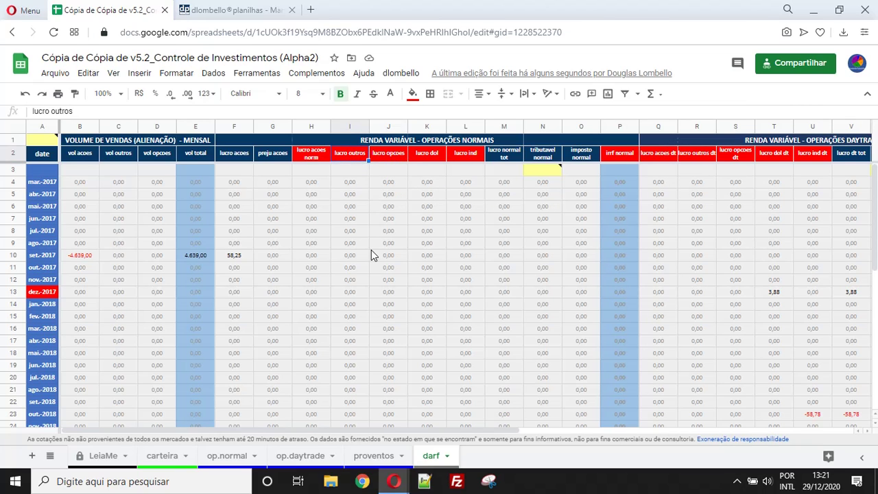
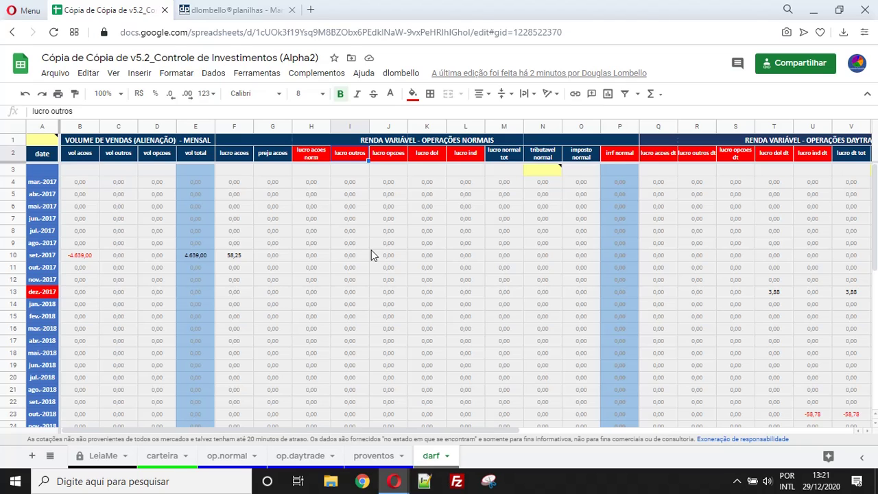
{"action": "left_click", "coordinate": [380, 158]}
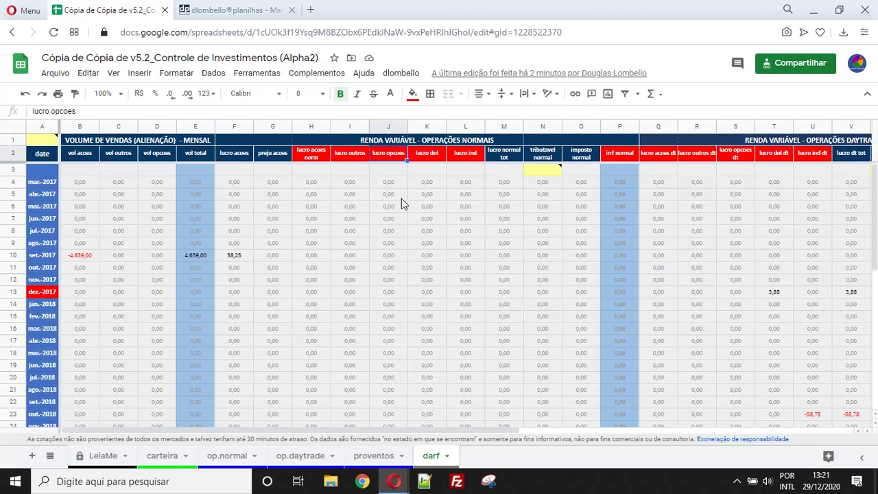
{"action": "left_click", "coordinate": [430, 159]}
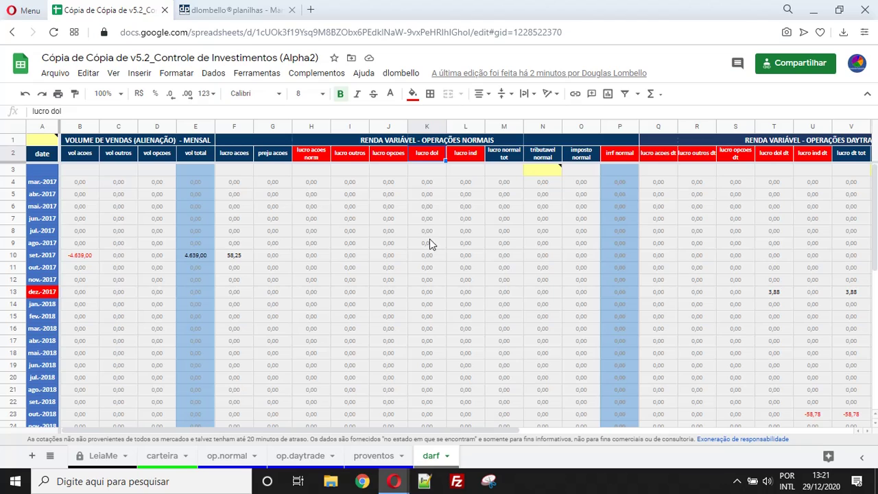
{"action": "left_click", "coordinate": [467, 160]}
{"action": "left_click", "coordinate": [465, 208]}
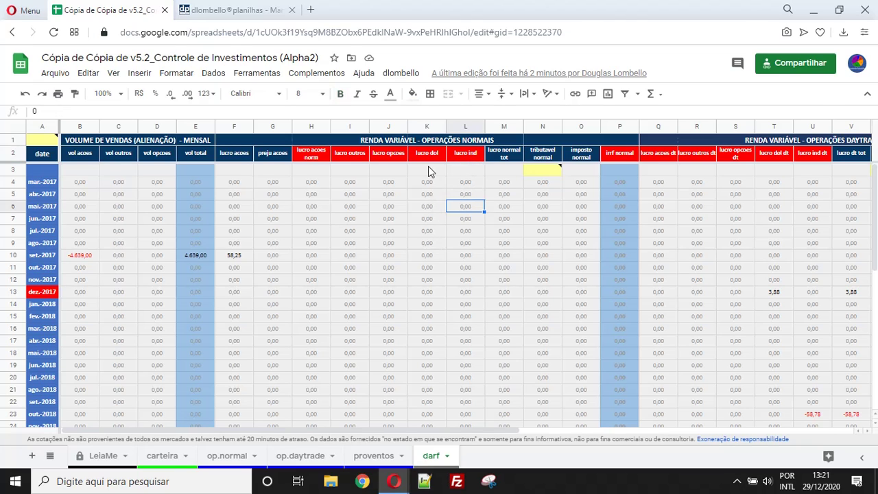
Review lucro normal tot from mar.-2017 to nov.-2017, plus the tributavel normal, imposto normal and irrf normal columns
{"action": "left_click", "coordinate": [503, 159]}
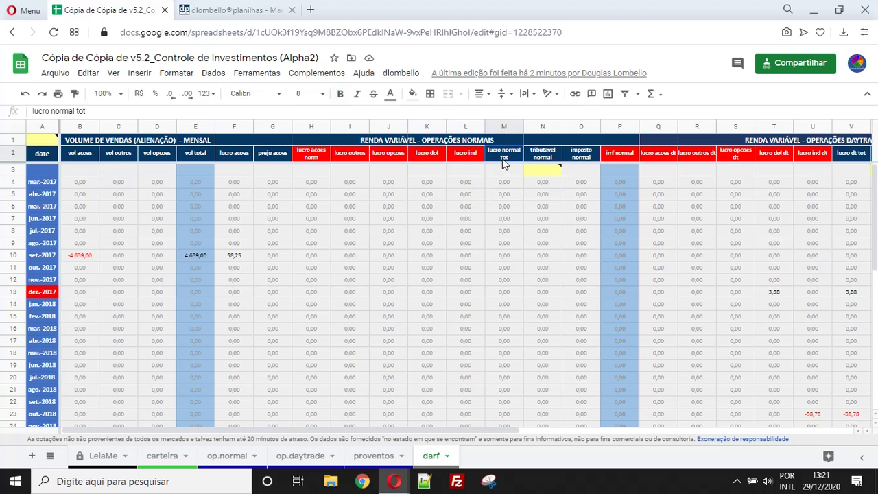
{"action": "left_click_drag", "start_coordinate": [505, 189], "coordinate": [500, 280]}
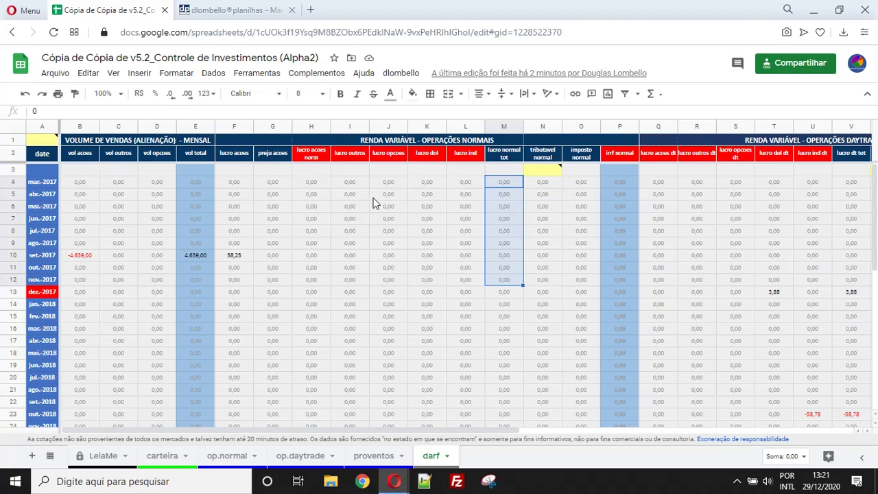
{"action": "left_click", "coordinate": [547, 207]}
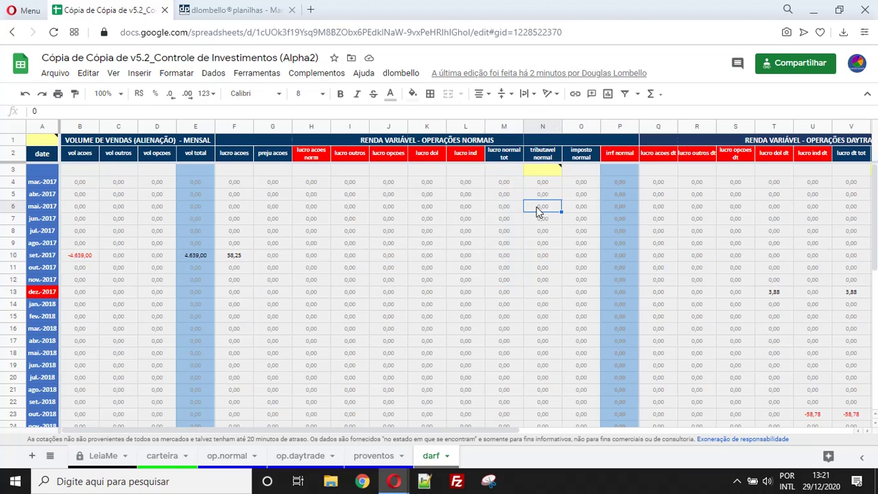
{"action": "left_click", "coordinate": [583, 195]}
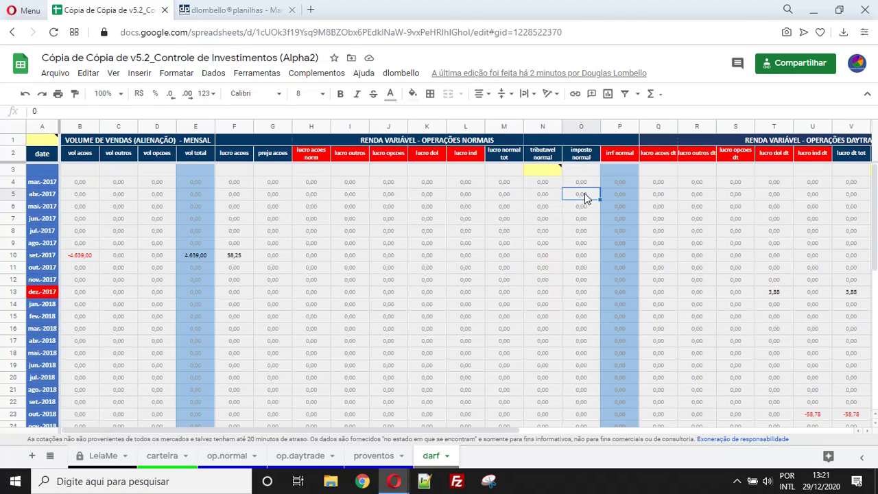
{"action": "left_click", "coordinate": [621, 196]}
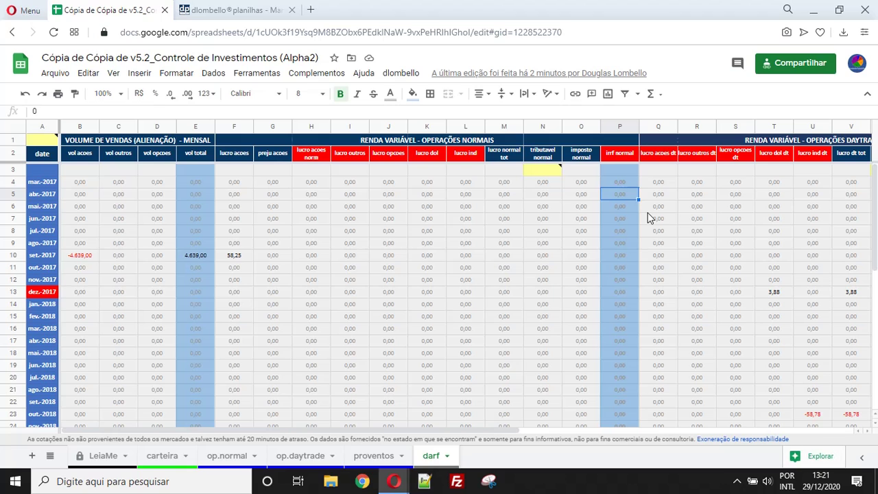
Examine the RENDA VARIÁVEL - OPERAÇÕES DAYTRADE section, highlighting lucro acoes dt through tributavel dt down to fev.-2018
{"action": "key", "text": "Right"}
{"action": "key", "text": "Right"}
{"action": "key", "text": "Right"}
{"action": "key", "text": "Right"}
{"action": "key", "text": "Right"}
{"action": "key", "text": "Right"}
{"action": "key", "text": "Right"}
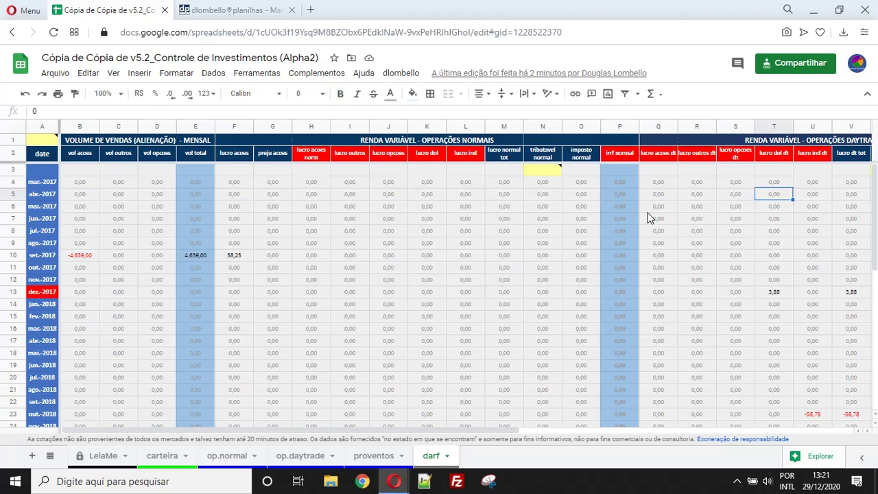
{"action": "key", "text": "Right"}
{"action": "key", "text": "Right"}
{"action": "key", "text": "Right"}
{"action": "key", "text": "Right"}
{"action": "key", "text": "Right"}
{"action": "key", "text": "Right"}
{"action": "key", "text": "Right"}
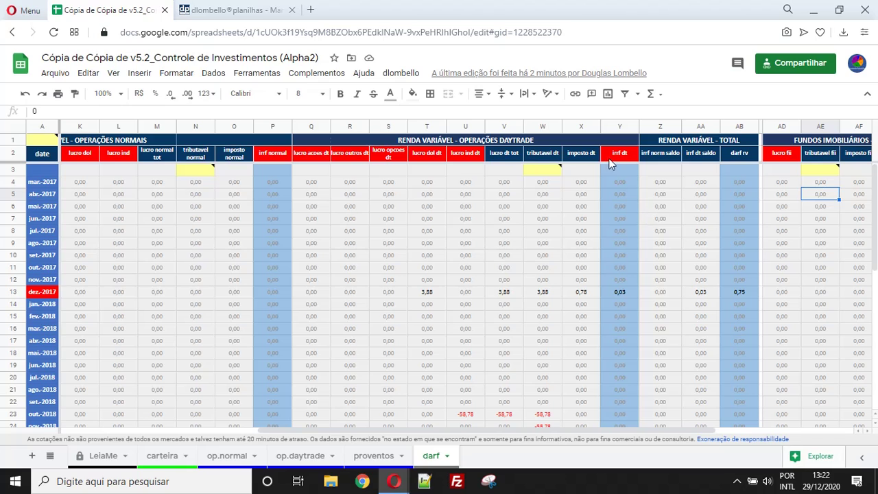
{"action": "left_click", "coordinate": [491, 144]}
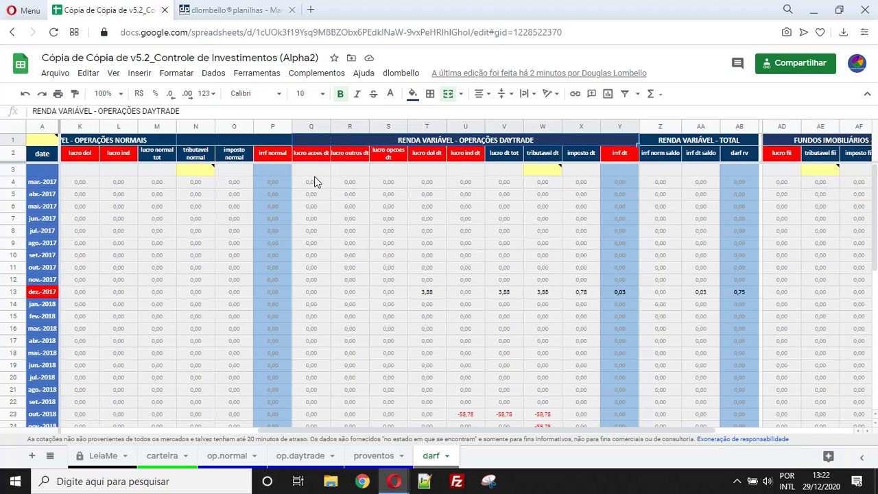
{"action": "left_click_drag", "start_coordinate": [314, 182], "coordinate": [554, 323]}
{"action": "scroll", "coordinate": [549, 326], "scroll_direction": "down", "scroll_amount": 5}
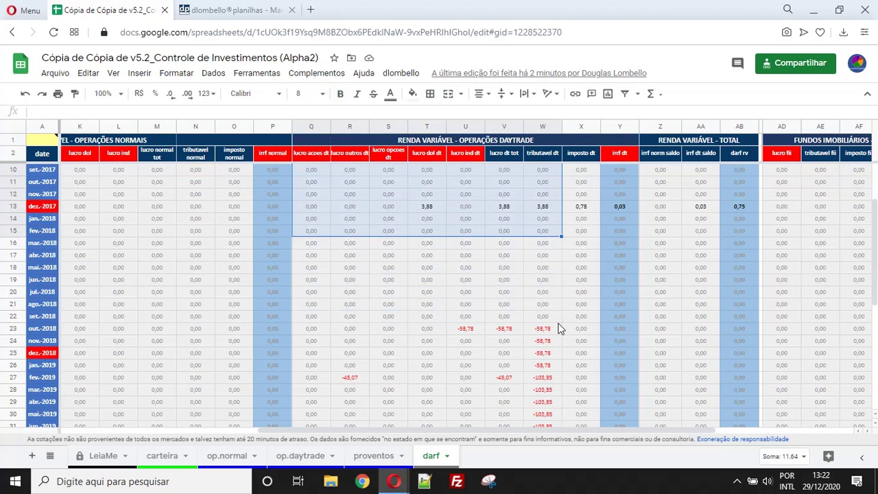
{"action": "scroll", "coordinate": [551, 328], "scroll_direction": "down", "scroll_amount": 2}
{"action": "scroll", "coordinate": [555, 329], "scroll_direction": "up", "scroll_amount": 4}
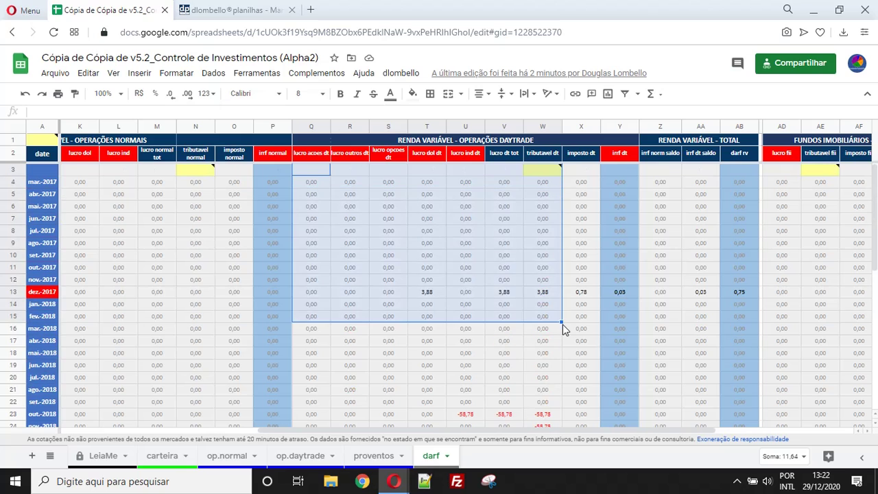
Inspect the accumulated tributavel dt values in the daytrade section from out.-2018 to abr.-2019
{"action": "scroll", "coordinate": [563, 319], "scroll_direction": "up", "scroll_amount": 4}
{"action": "scroll", "coordinate": [369, 233], "scroll_direction": "down", "scroll_amount": 4}
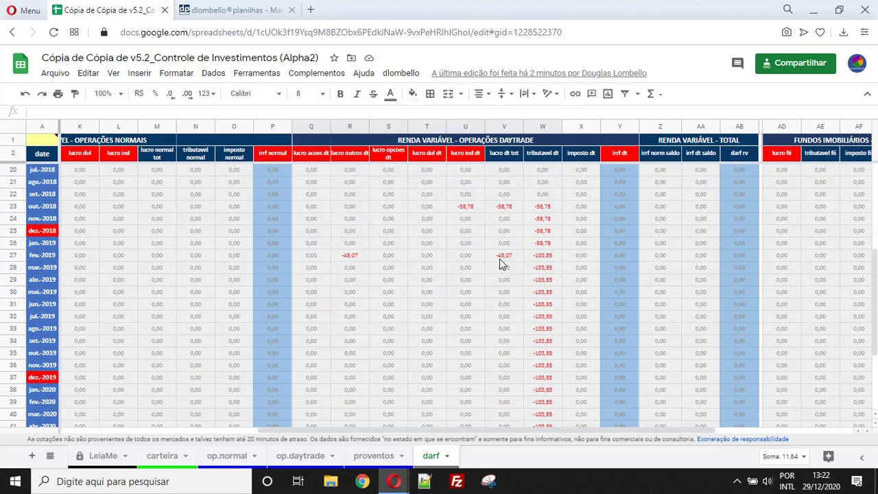
{"action": "left_click", "coordinate": [544, 257]}
{"action": "left_click", "coordinate": [545, 267]}
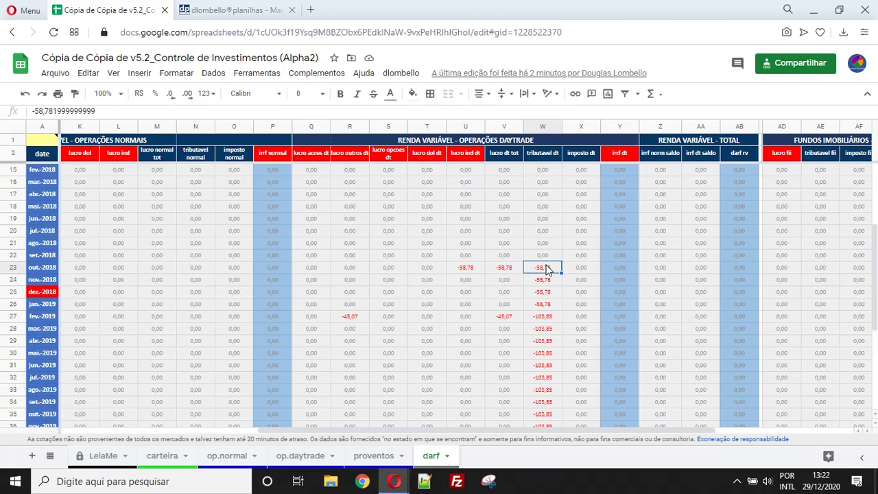
{"action": "left_click", "coordinate": [546, 279]}
{"action": "left_click", "coordinate": [546, 291]}
{"action": "left_click", "coordinate": [547, 316]}
{"action": "left_click", "coordinate": [547, 341]}
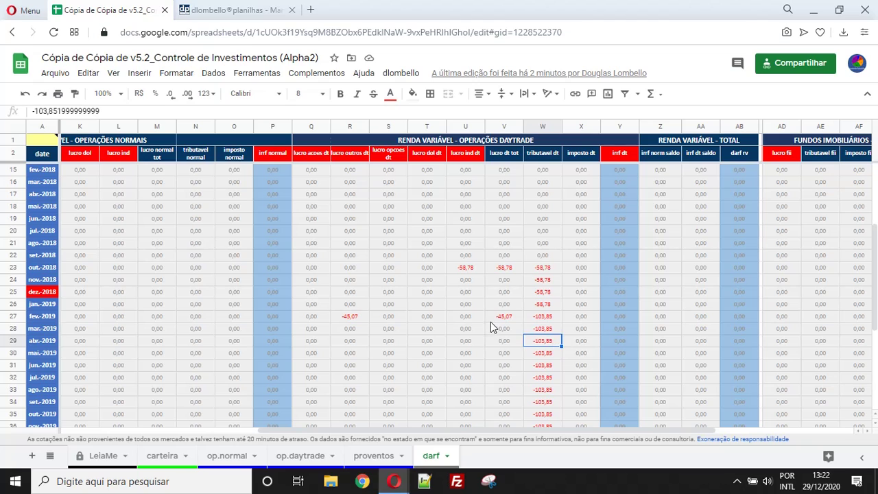
Compare the fev.-2019 lucro dt tot value with the tributavel dt values of jan.-2019 and fev.-2019
{"action": "left_click", "coordinate": [505, 319]}
{"action": "left_click", "coordinate": [539, 321]}
{"action": "left_click", "coordinate": [506, 320]}
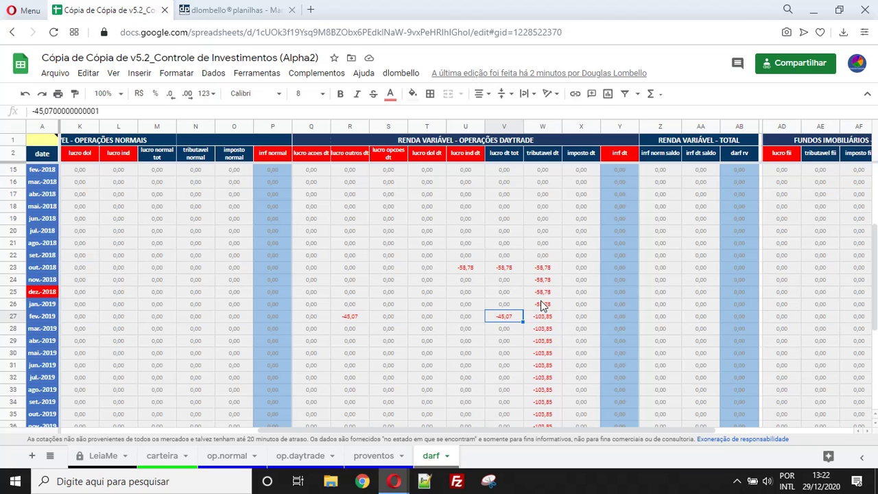
{"action": "left_click", "coordinate": [542, 303]}
Review the daytrade irrf dt and imposto dt columns across the 2018 to 2020 months
{"action": "left_click", "coordinate": [623, 220]}
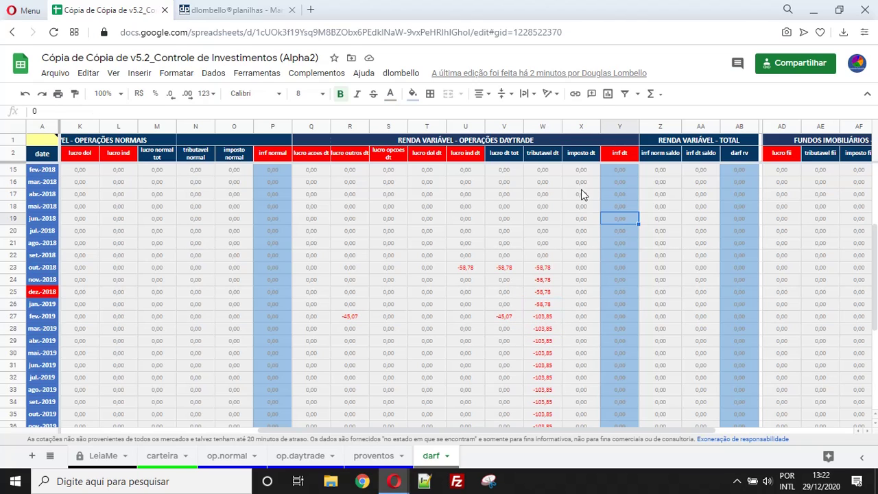
{"action": "left_click", "coordinate": [580, 291]}
{"action": "left_click", "coordinate": [582, 328]}
{"action": "scroll", "coordinate": [592, 328], "scroll_direction": "down", "scroll_amount": 5}
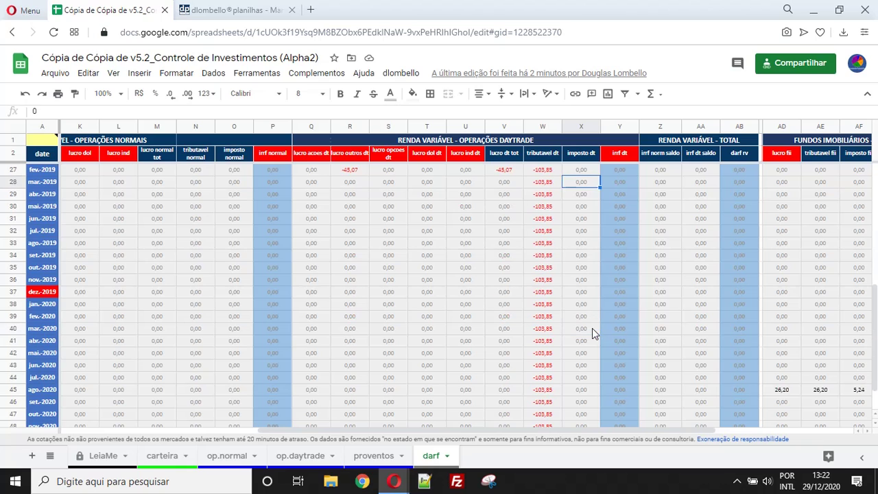
{"action": "scroll", "coordinate": [592, 328], "scroll_direction": "up", "scroll_amount": 6}
{"action": "scroll", "coordinate": [592, 328], "scroll_direction": "up", "scroll_amount": 3}
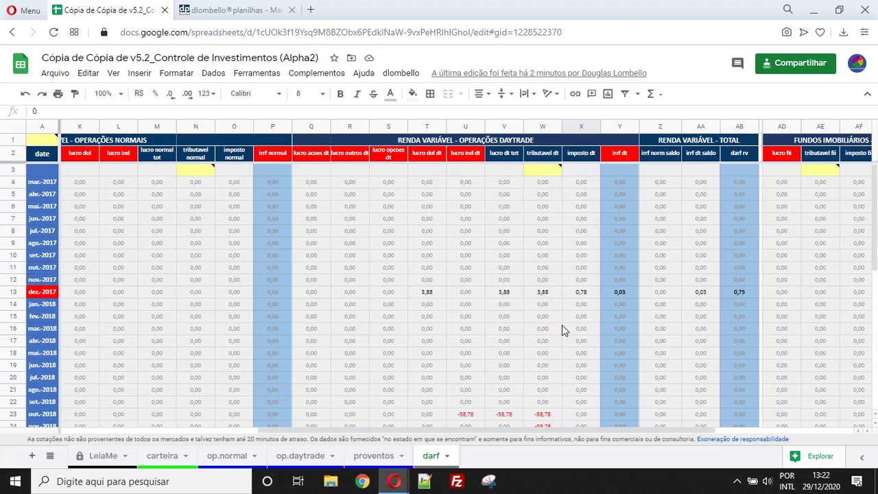
{"action": "scroll", "coordinate": [562, 324], "scroll_direction": "down", "scroll_amount": 3}
{"action": "scroll", "coordinate": [561, 324], "scroll_direction": "up", "scroll_amount": 2}
Examine the dez.-2017 irrf dt and imposto dt values, plus the tributavel dt values for nov.-2017 and fev.-2019
{"action": "left_click", "coordinate": [542, 255]}
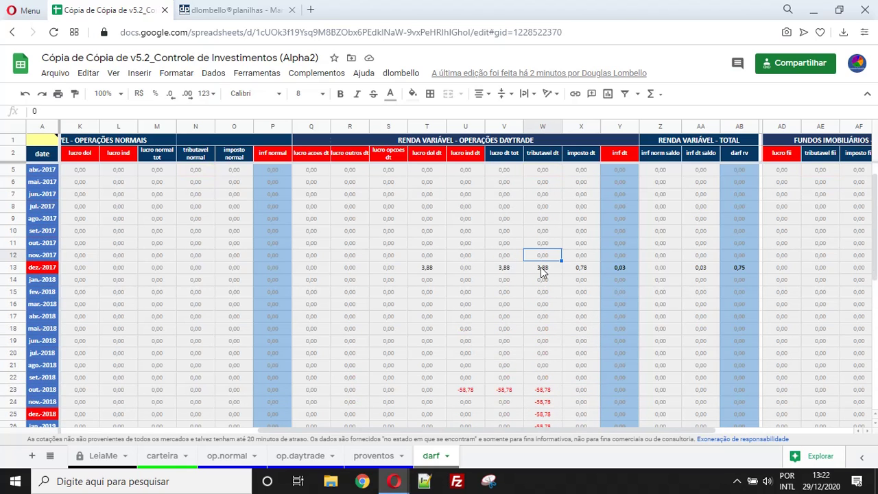
{"action": "scroll", "coordinate": [550, 227], "scroll_direction": "up", "scroll_amount": 1}
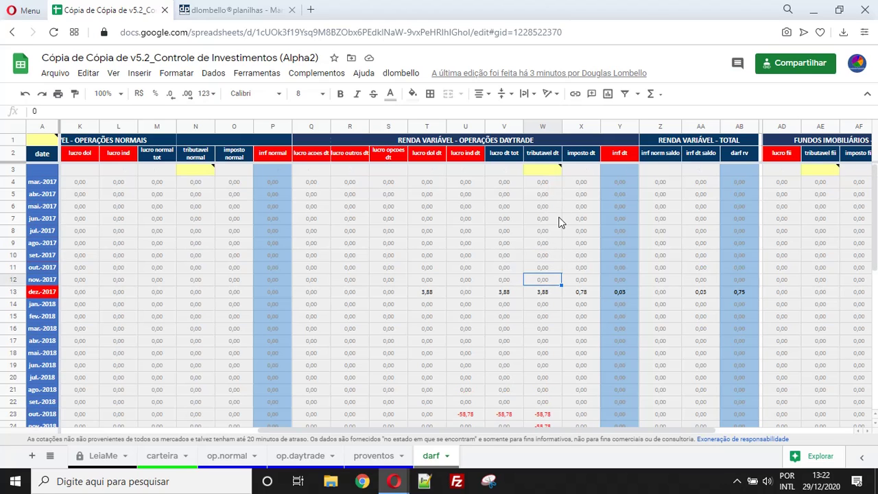
{"action": "left_click", "coordinate": [619, 293]}
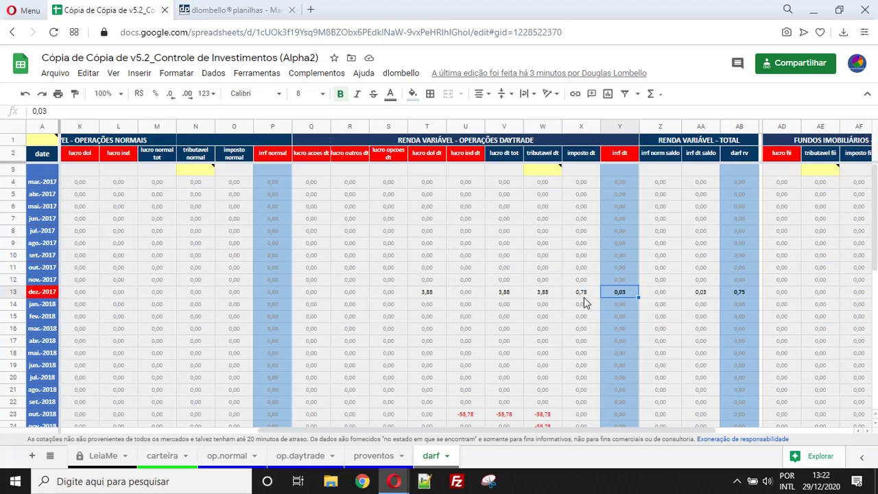
{"action": "left_click", "coordinate": [583, 295]}
{"action": "scroll", "coordinate": [549, 314], "scroll_direction": "down", "scroll_amount": 2}
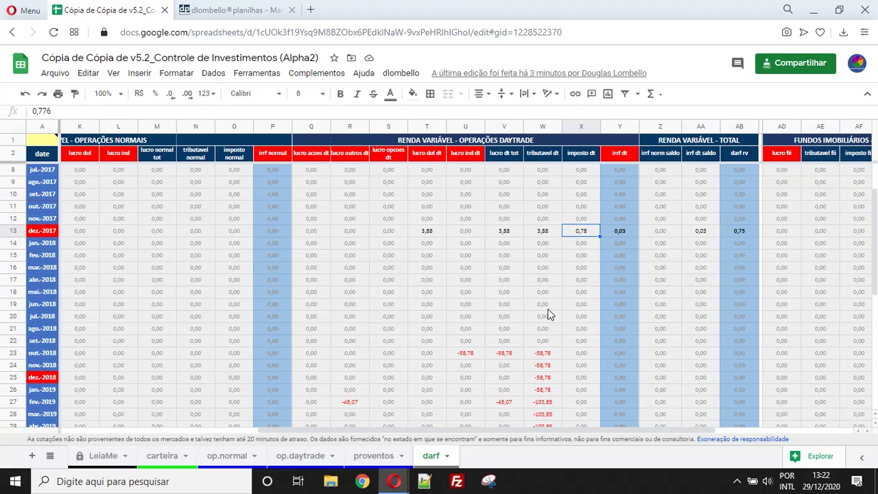
{"action": "scroll", "coordinate": [548, 314], "scroll_direction": "down", "scroll_amount": 3}
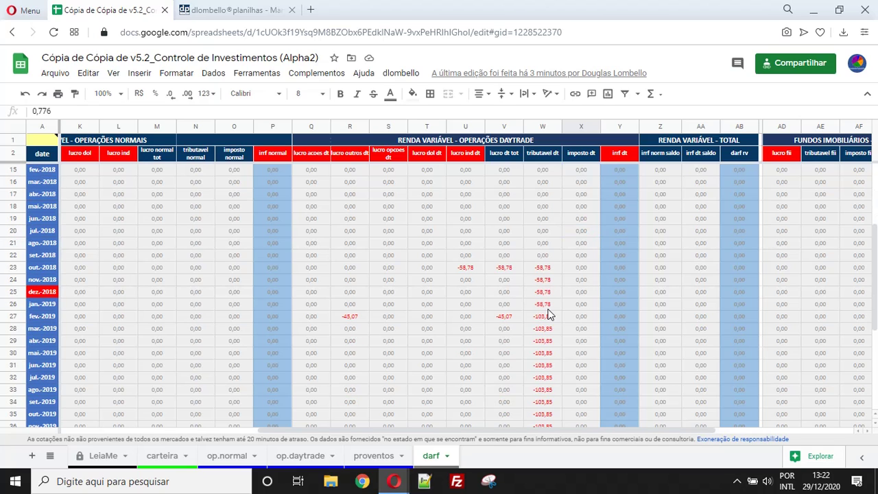
{"action": "left_click", "coordinate": [549, 317]}
{"action": "scroll", "coordinate": [573, 218], "scroll_direction": "up", "scroll_amount": 5}
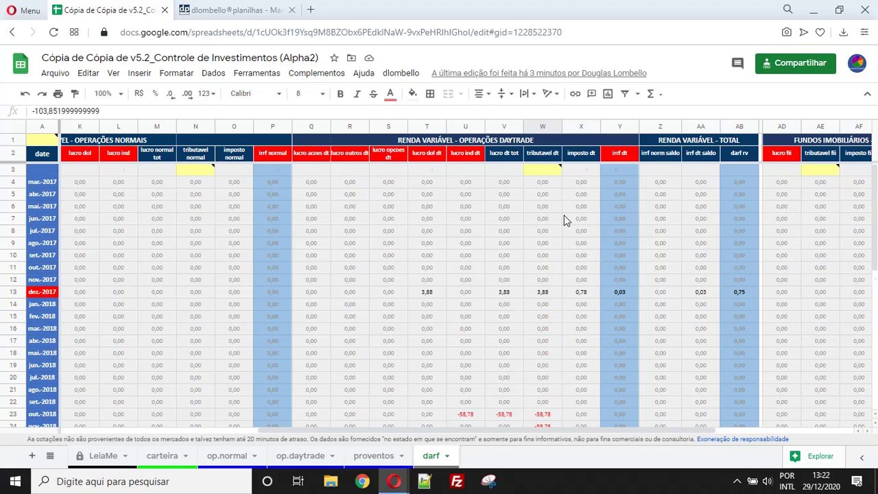
Highlight the FUNDOS IMOBILIÁRIOS - FIIs and FII - TOTAL values from mar.-2017 to set.-2018
{"action": "left_click", "coordinate": [543, 242]}
{"action": "key", "text": "Right"}
{"action": "key", "text": "Right"}
{"action": "key", "text": "Right"}
{"action": "key", "text": "Right"}
{"action": "key", "text": "Right"}
{"action": "key", "text": "Right"}
{"action": "key", "text": "Right"}
{"action": "key", "text": "Right"}
{"action": "key", "text": "Right"}
{"action": "key", "text": "Right"}
{"action": "key", "text": "Right"}
{"action": "key", "text": "Right"}
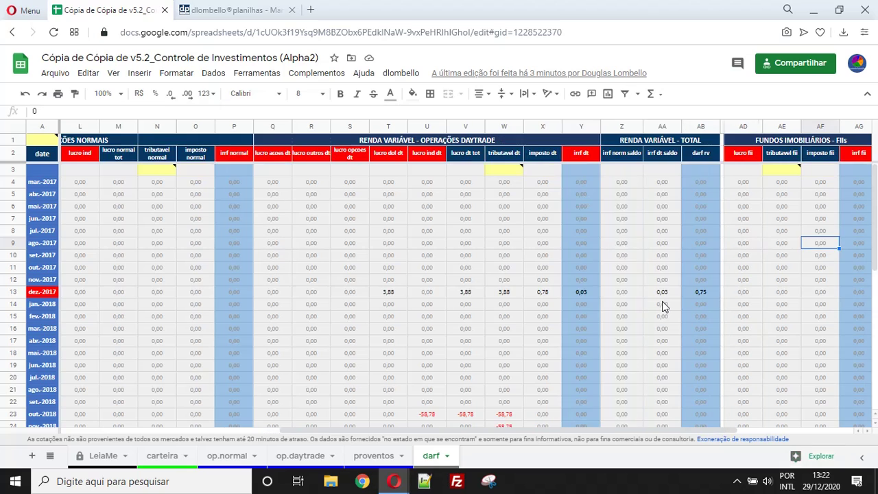
{"action": "key", "text": "Right"}
{"action": "key", "text": "Right"}
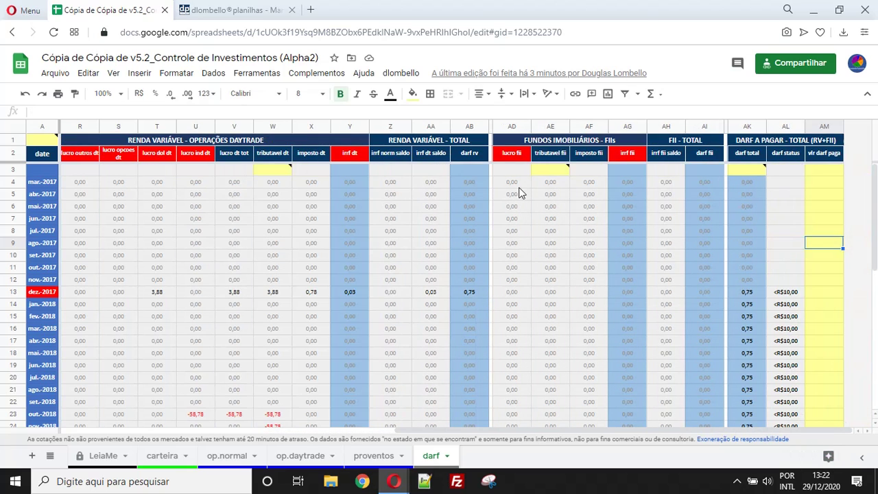
{"action": "left_click_drag", "start_coordinate": [514, 184], "coordinate": [690, 399]}
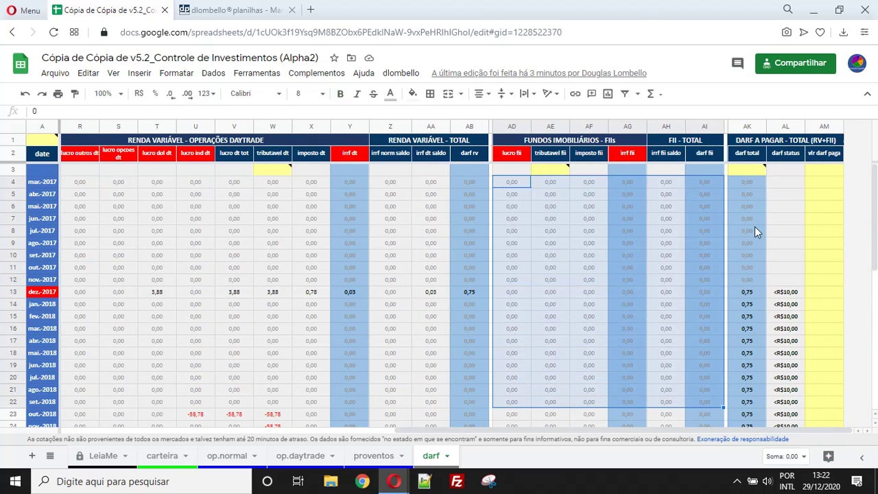
Examine the DARF A PAGAR section, checking the vlr darf paga column and the darf status from dez.-2017 onward
{"action": "left_click", "coordinate": [824, 231]}
{"action": "scroll", "coordinate": [793, 272], "scroll_direction": "down", "scroll_amount": 9}
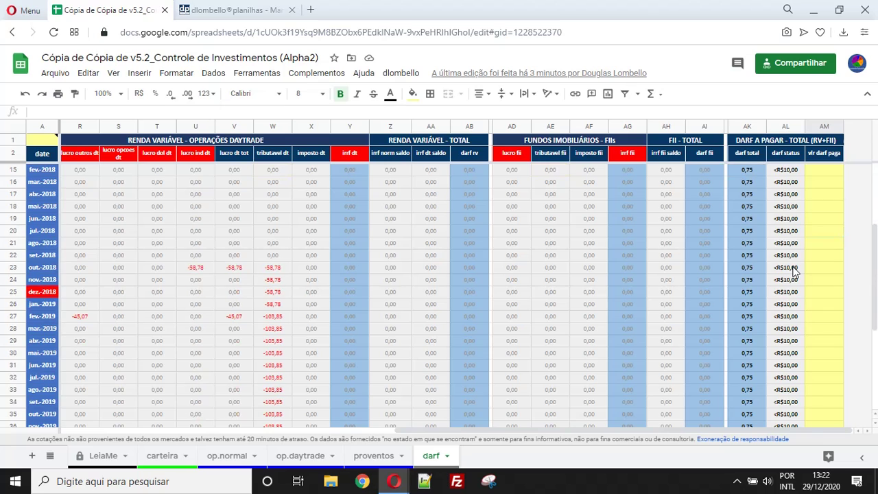
{"action": "scroll", "coordinate": [753, 195], "scroll_direction": "up", "scroll_amount": 6}
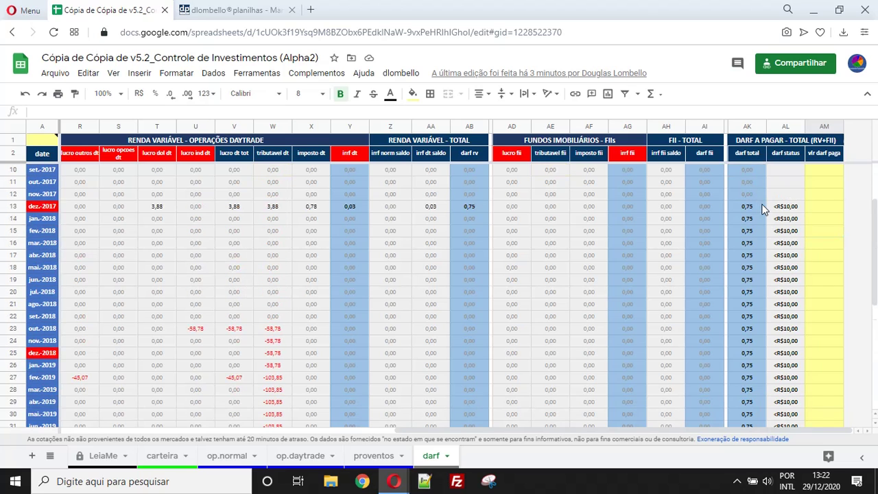
{"action": "scroll", "coordinate": [749, 194], "scroll_direction": "up", "scroll_amount": 3}
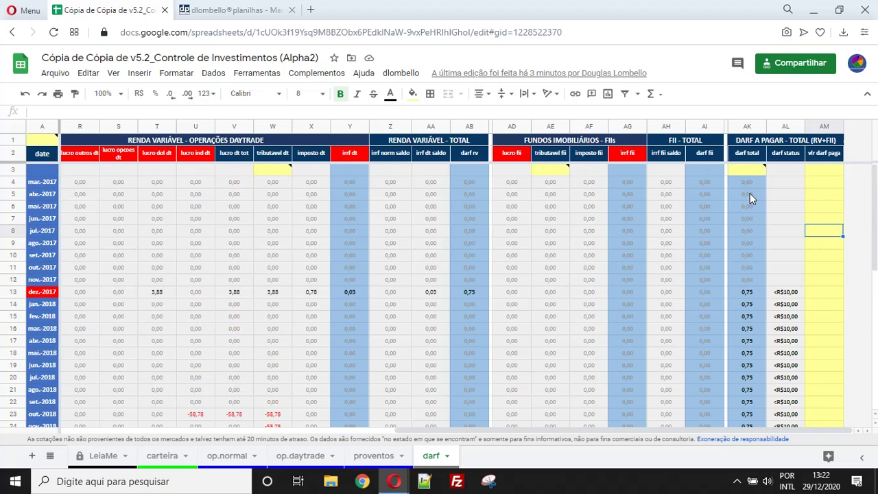
{"action": "left_click", "coordinate": [787, 294]}
{"action": "scroll", "coordinate": [787, 295], "scroll_direction": "down", "scroll_amount": 9}
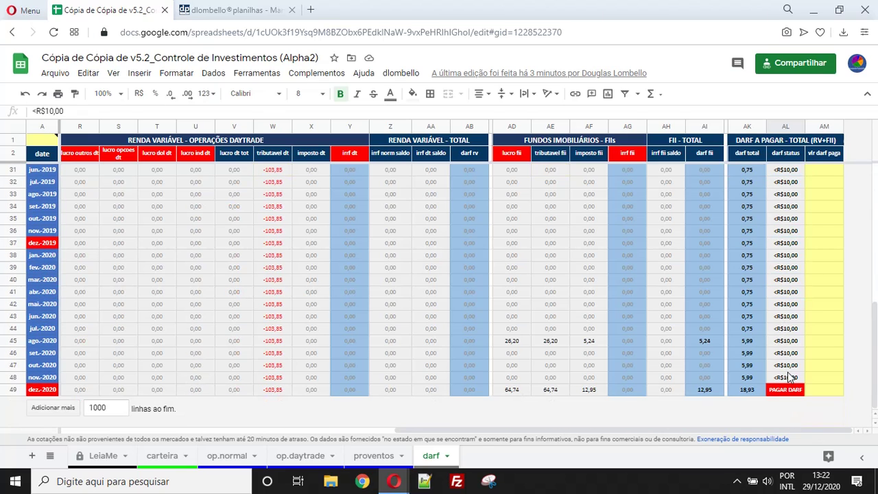
Compare the darf fii and darf total values for ago.-2020 and dez.-2020
{"action": "left_click", "coordinate": [704, 339]}
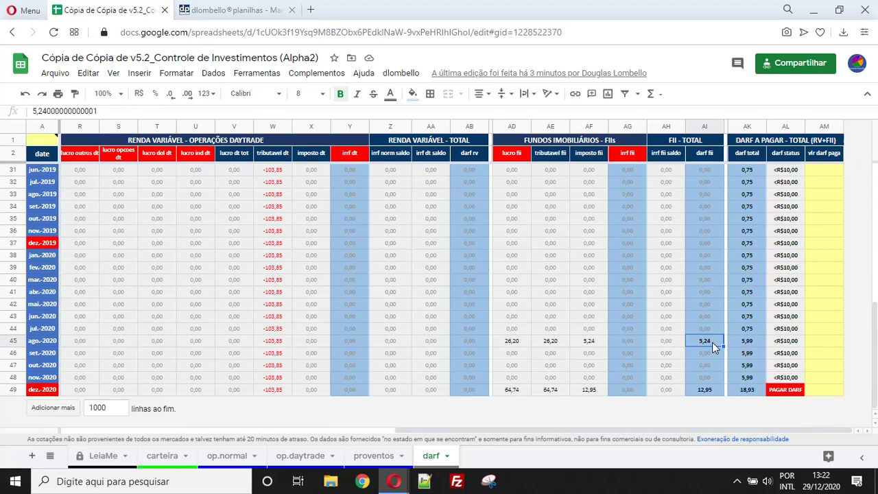
{"action": "left_click", "coordinate": [746, 344]}
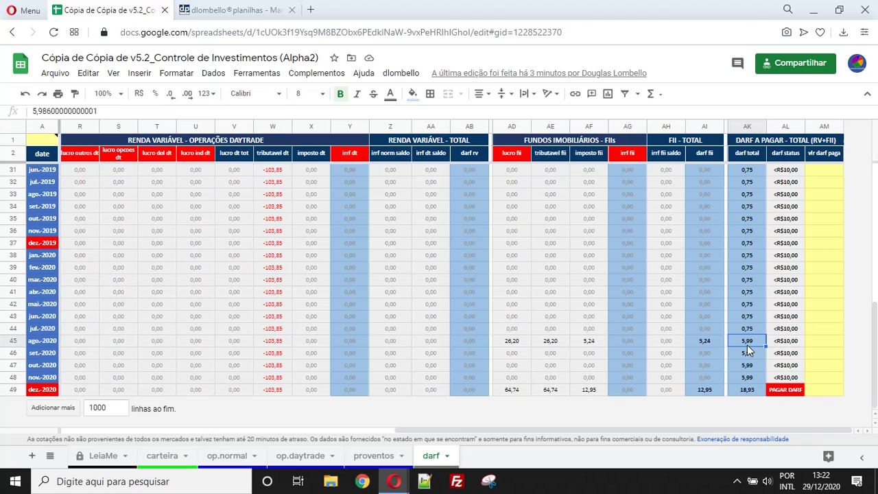
{"action": "left_click", "coordinate": [707, 389]}
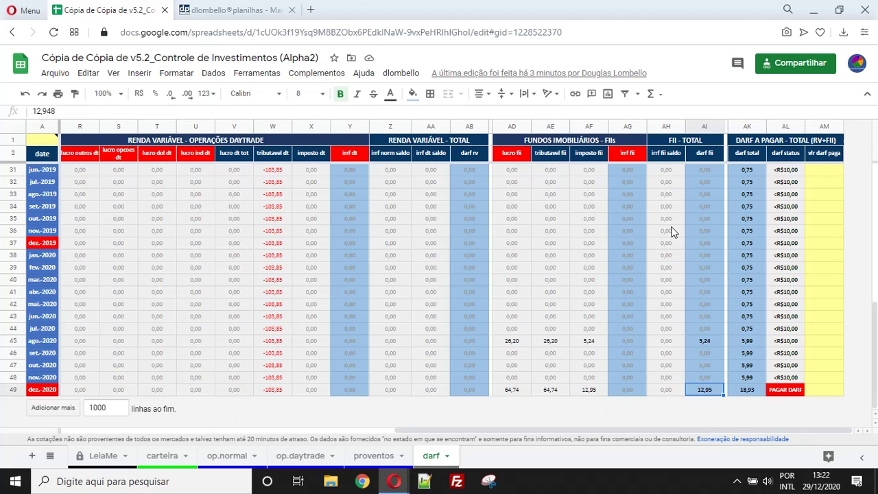
{"action": "left_click", "coordinate": [751, 393]}
{"action": "left_click", "coordinate": [710, 392]}
{"action": "left_click", "coordinate": [711, 335]}
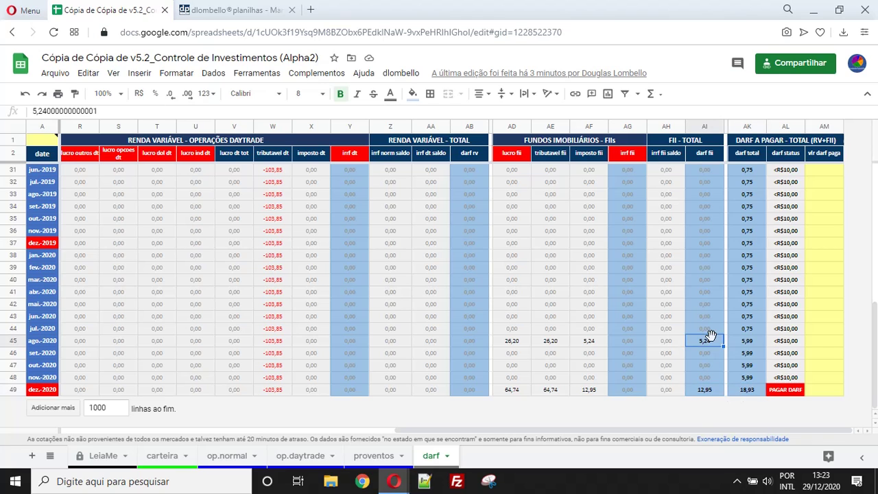
Review the darf total column from its first month and inspect the dez.-2020 darf total and darf status
{"action": "scroll", "coordinate": [727, 258], "scroll_direction": "up", "scroll_amount": 3}
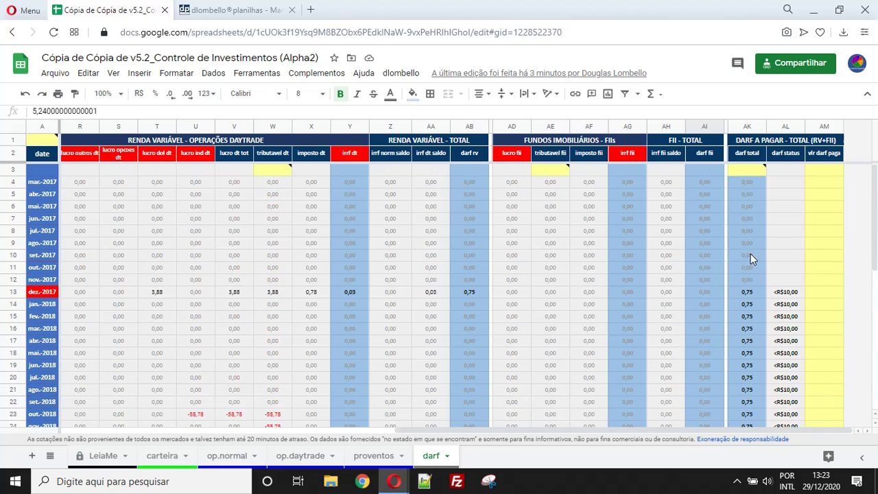
{"action": "scroll", "coordinate": [750, 258], "scroll_direction": "down", "scroll_amount": 3}
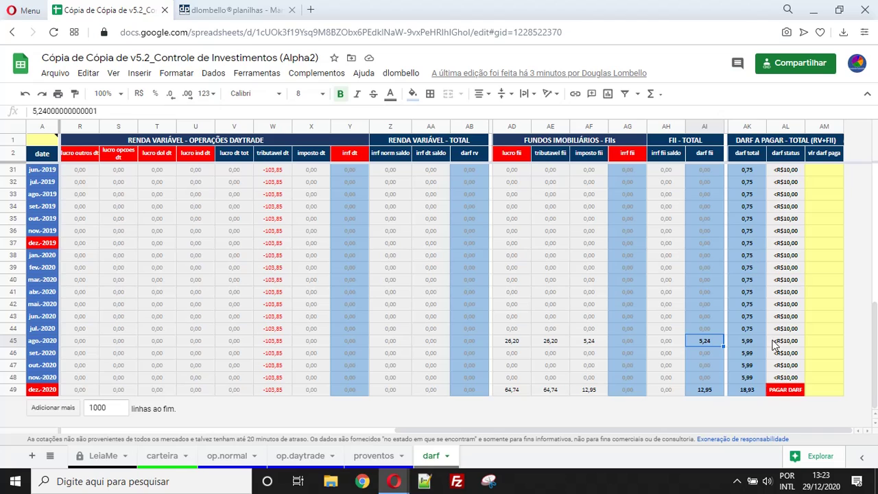
{"action": "left_click", "coordinate": [755, 390]}
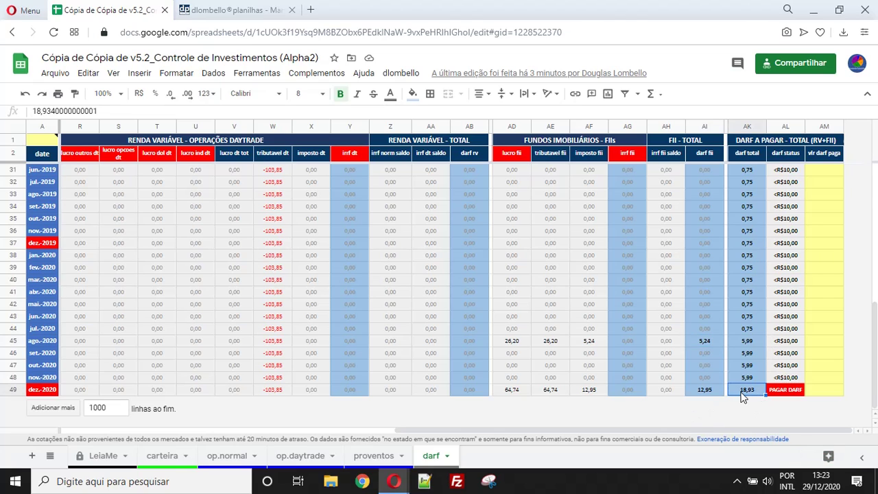
{"action": "left_click", "coordinate": [787, 392]}
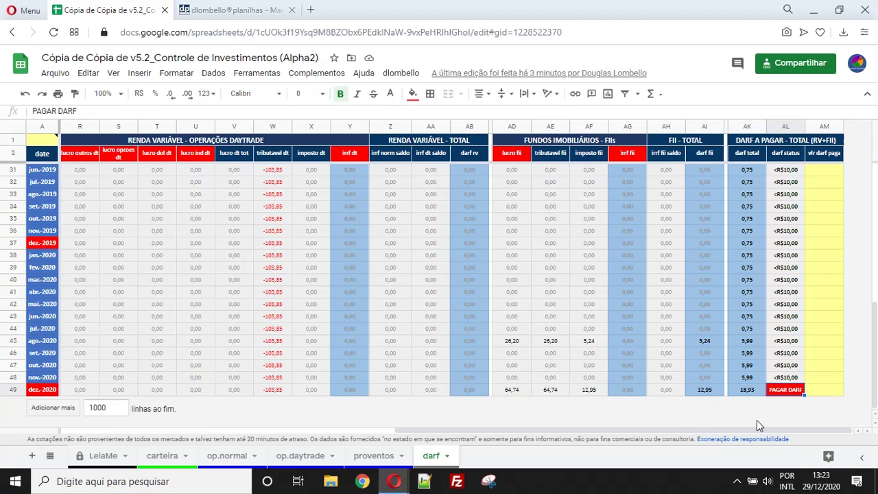
Return to the start of the darf sheet and view the VOLUME DE VENDAS (ALIENAÇÃO) - MENSAL columns around ago.-2017
{"action": "key", "text": "Left"}
{"action": "key", "text": "Left"}
{"action": "key", "text": "Left"}
{"action": "key", "text": "Left"}
{"action": "key", "text": "Left"}
{"action": "key", "text": "Left"}
{"action": "key", "text": "Left"}
{"action": "key", "text": "Left"}
{"action": "key", "text": "Left"}
{"action": "key", "text": "Left"}
{"action": "key", "text": "Left"}
{"action": "key", "text": "Left"}
{"action": "key", "text": "Left"}
{"action": "key", "text": "Left"}
{"action": "key", "text": "Left"}
{"action": "key", "text": "Left"}
{"action": "key", "text": "Left"}
{"action": "key", "text": "Left"}
{"action": "key", "text": "Left"}
{"action": "key", "text": "Left"}
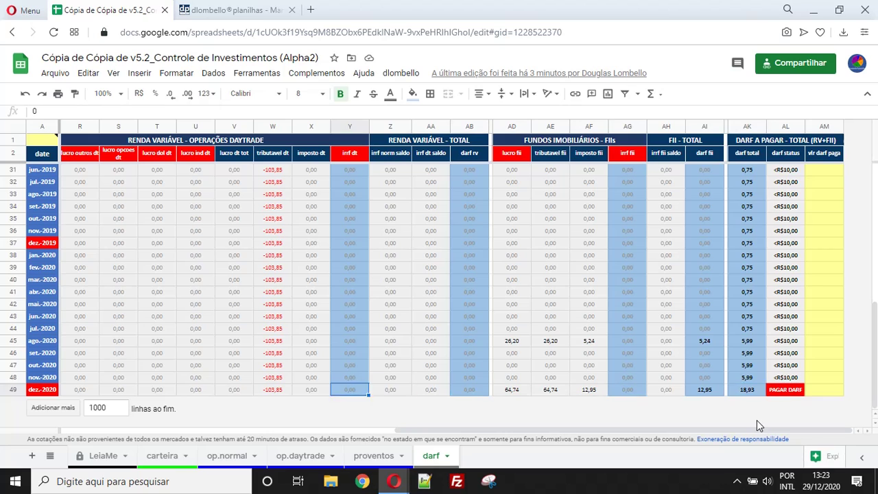
{"action": "key", "text": "Left"}
{"action": "key", "text": "Left"}
{"action": "key", "text": "Left"}
{"action": "key", "text": "Left"}
{"action": "key", "text": "Left"}
{"action": "key", "text": "Left"}
{"action": "key", "text": "Left"}
{"action": "key", "text": "Left"}
{"action": "key", "text": "Left"}
{"action": "key", "text": "Left"}
{"action": "key", "text": "Left"}
{"action": "key", "text": "Up"}
{"action": "key", "text": "Up"}
{"action": "key", "text": "Up"}
{"action": "key", "text": "Up"}
{"action": "key", "text": "Up"}
{"action": "key", "text": "Up"}
{"action": "key", "text": "Up"}
{"action": "key", "text": "Up"}
{"action": "key", "text": "Up"}
{"action": "key", "text": "Up"}
{"action": "key", "text": "Up"}
{"action": "key", "text": "Up"}
{"action": "key", "text": "Up"}
{"action": "key", "text": "Up"}
{"action": "key", "text": "Up"}
{"action": "key", "text": "Up"}
{"action": "key", "text": "Up"}
{"action": "key", "text": "Up"}
{"action": "key", "text": "Up"}
{"action": "key", "text": "Up"}
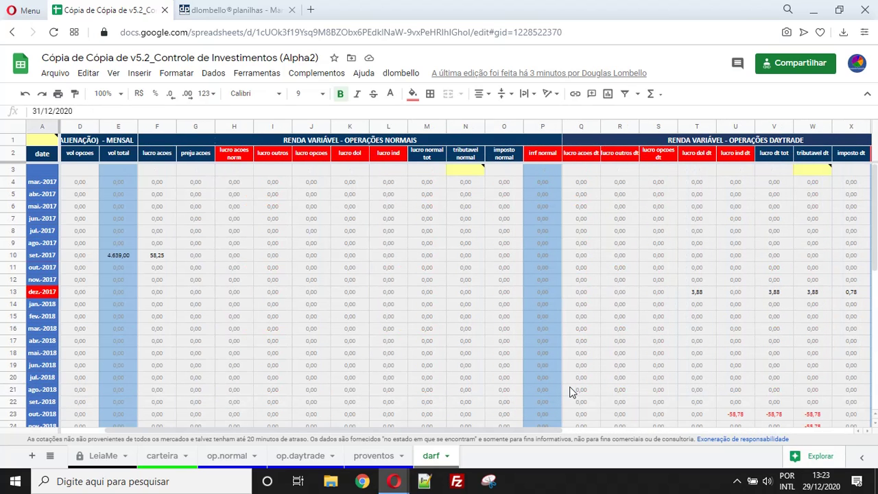
{"action": "left_click", "coordinate": [123, 242]}
{"action": "key", "text": "Left"}
{"action": "key", "text": "Left"}
{"action": "key", "text": "Left"}
{"action": "key", "text": "Left"}
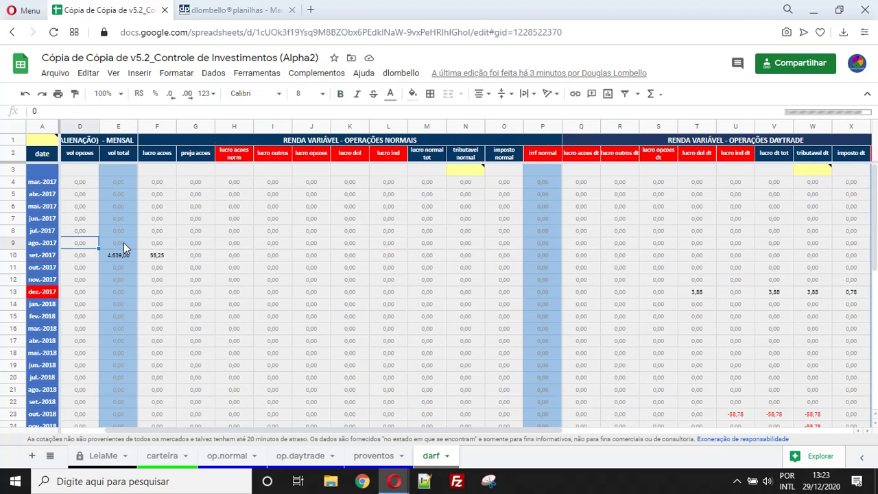
{"action": "key", "text": "Right"}
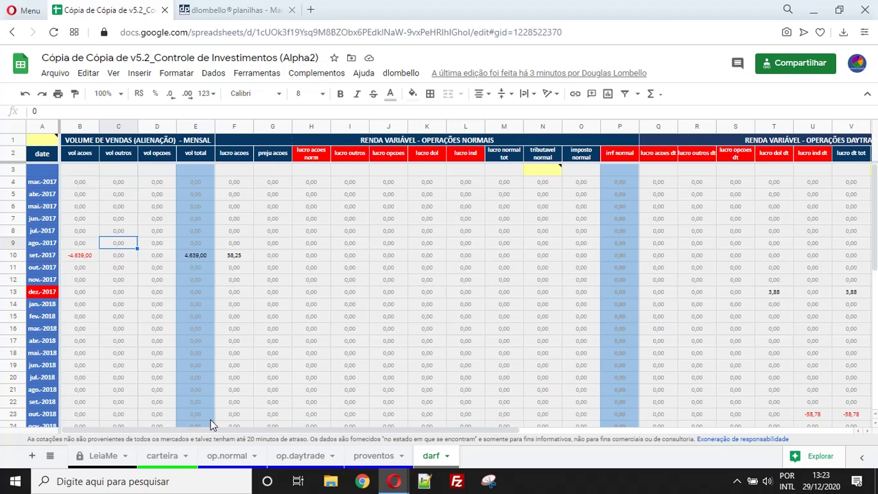
Revisit the op.normal, op.daytrade and darf sheets, and open the carteira sheet
{"action": "left_click", "coordinate": [228, 455]}
{"action": "left_click", "coordinate": [299, 458]}
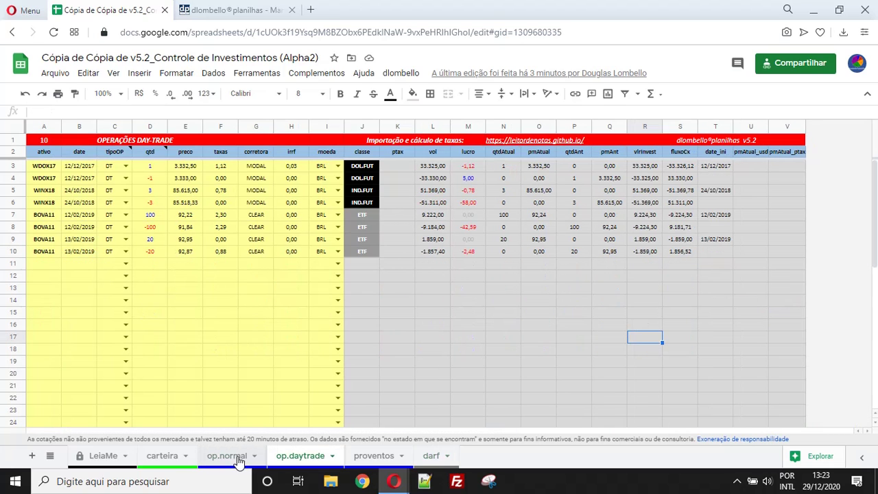
{"action": "left_click", "coordinate": [432, 456]}
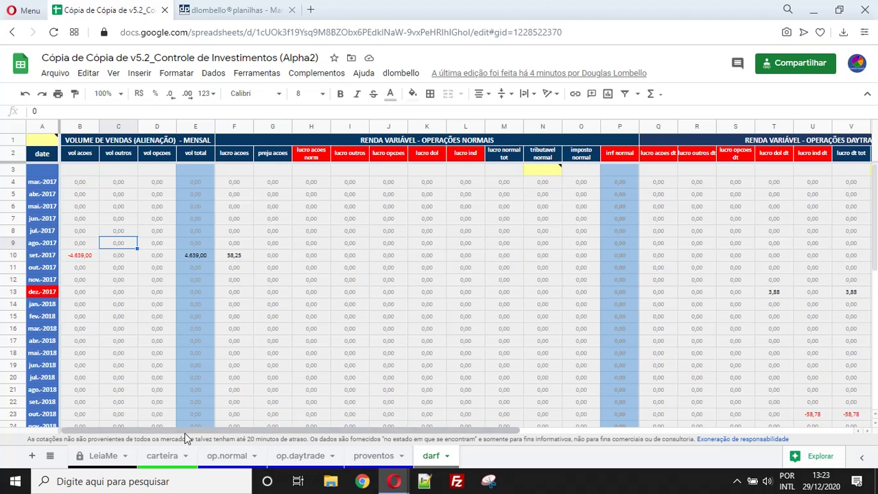
{"action": "left_click", "coordinate": [149, 456]}
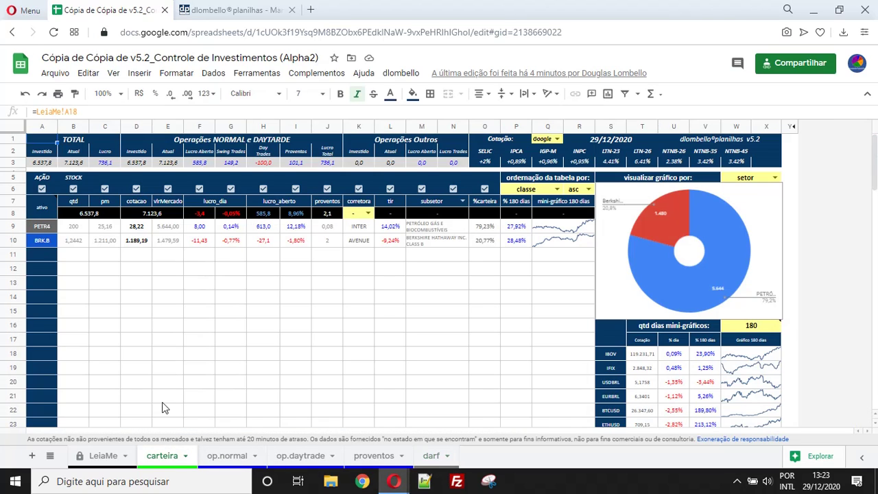
Inspect the ativo, qtd, pm, cotacao and vlrMercado columns of the carteira table, using the PETR4 row
{"action": "left_click", "coordinate": [131, 316]}
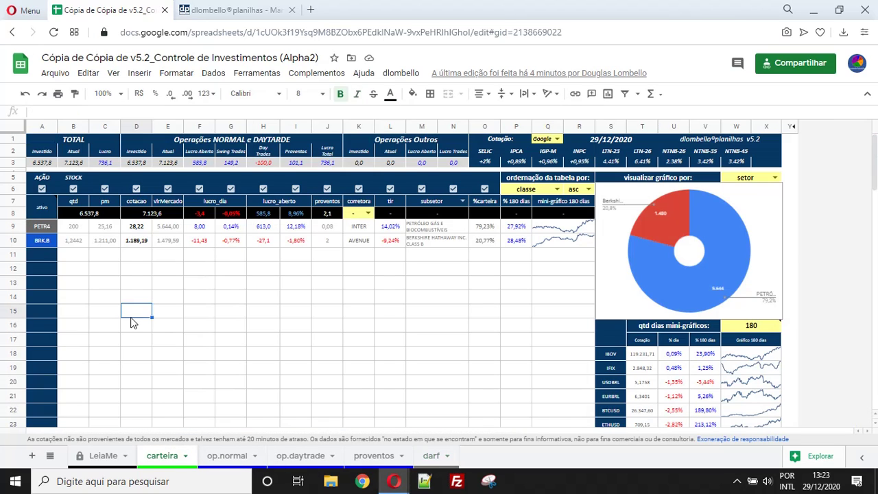
{"action": "left_click", "coordinate": [42, 225]}
{"action": "left_click_drag", "start_coordinate": [55, 326], "coordinate": [55, 326]}
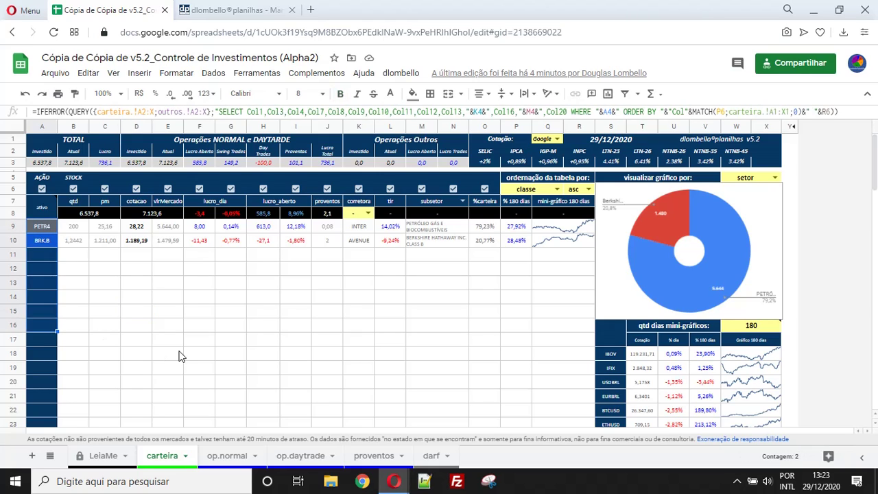
{"action": "left_click", "coordinate": [76, 228]}
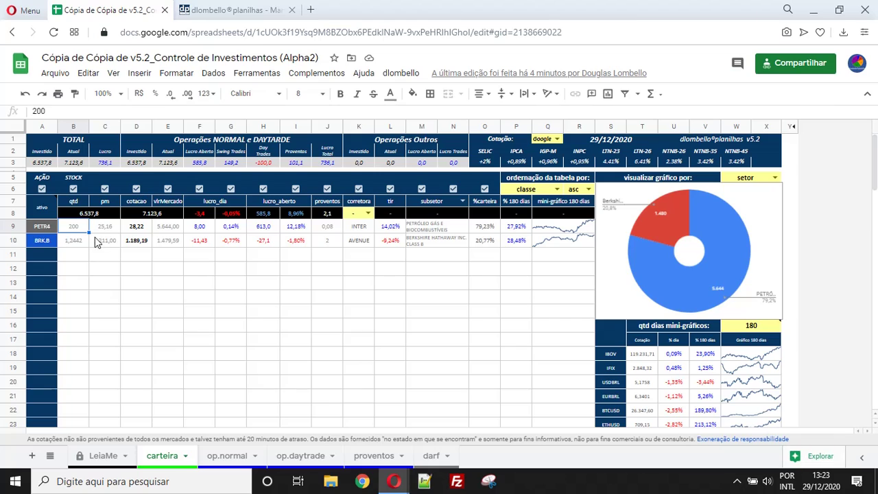
{"action": "left_click", "coordinate": [105, 229]}
{"action": "left_click", "coordinate": [135, 229]}
{"action": "left_click", "coordinate": [169, 230]}
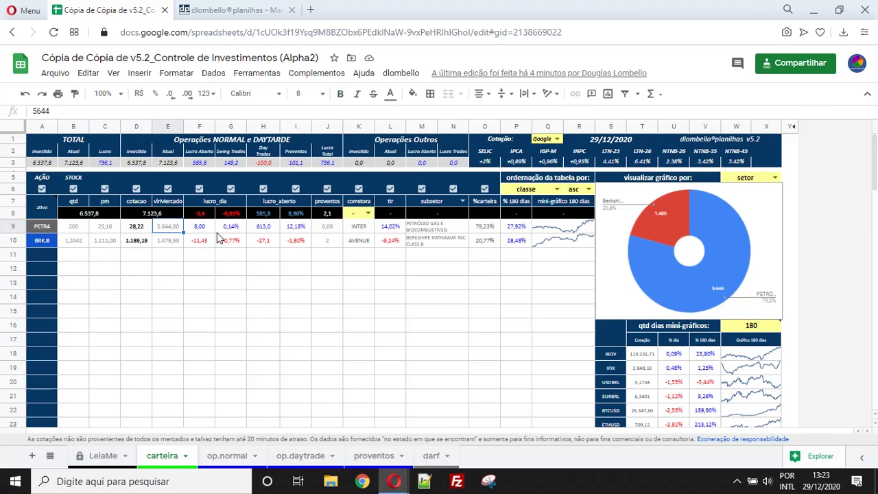
Inspect the lucro_dia, lucro_aberto and proventos columns for PETR4 and BRK.B in the carteira table
{"action": "left_click", "coordinate": [200, 222]}
{"action": "left_click_drag", "start_coordinate": [230, 238], "coordinate": [295, 239]}
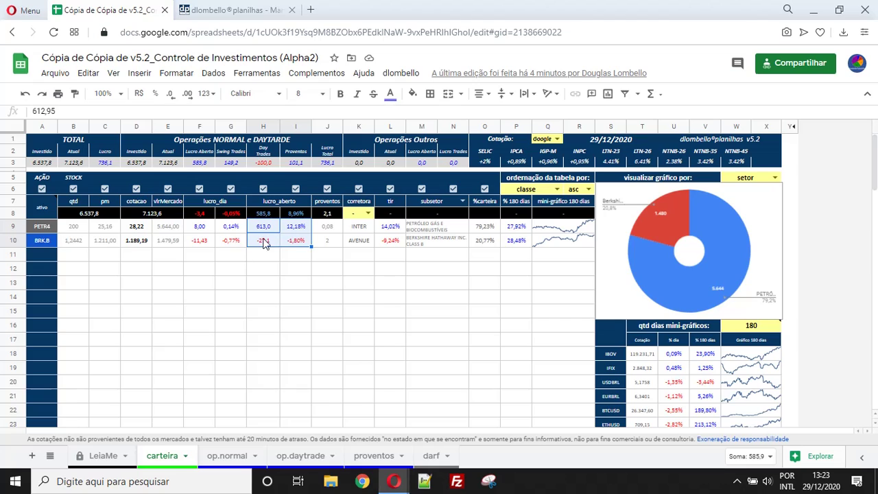
{"action": "left_click", "coordinate": [332, 230]}
{"action": "left_click", "coordinate": [332, 239]}
{"action": "left_click", "coordinate": [333, 227]}
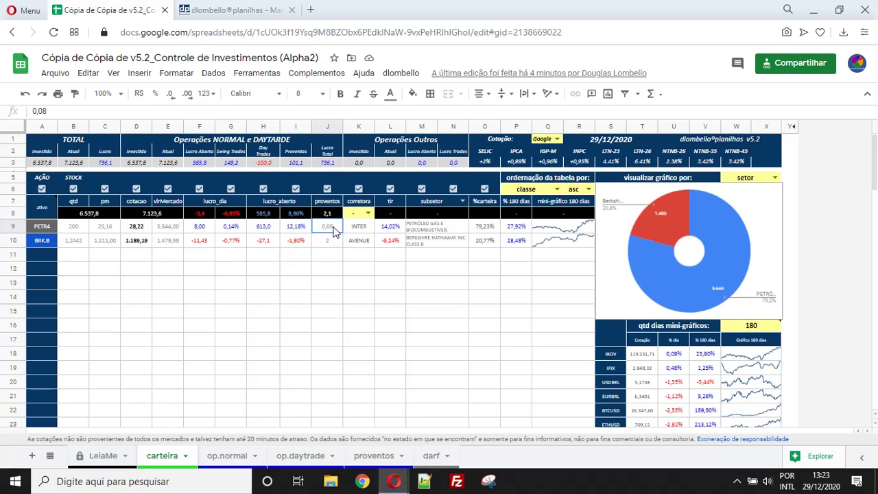
{"action": "left_click", "coordinate": [332, 241]}
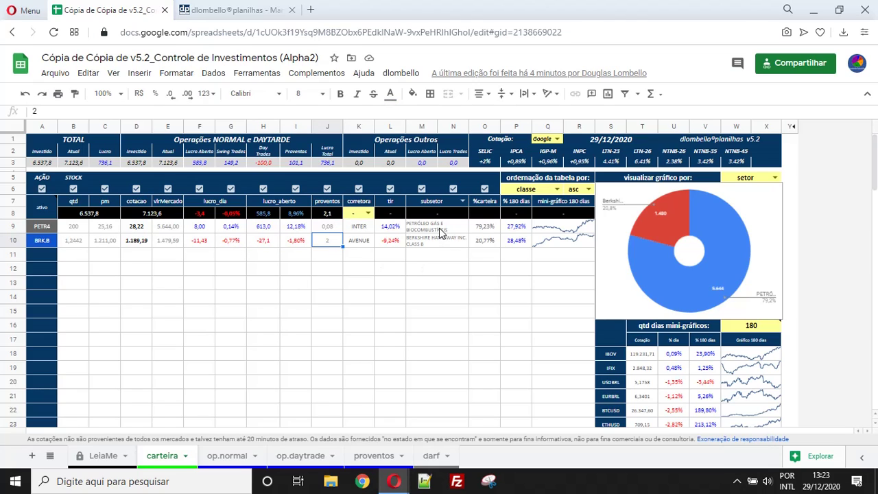
View the available column and asc/desc options for the ordering of the carteira table
{"action": "left_click", "coordinate": [557, 190]}
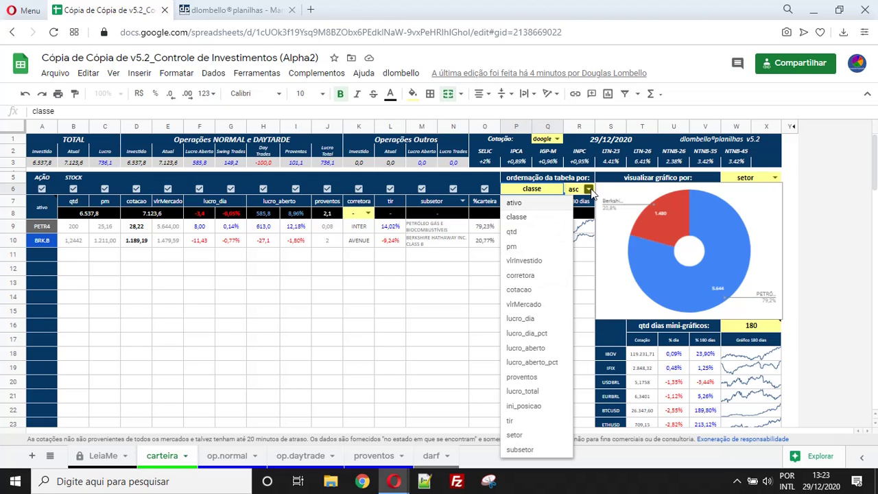
{"action": "left_click", "coordinate": [588, 189]}
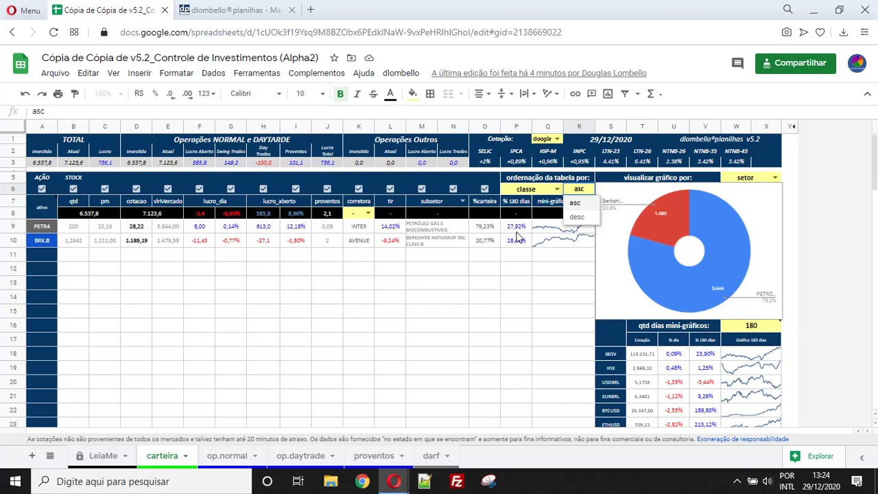
{"action": "left_click", "coordinate": [556, 190]}
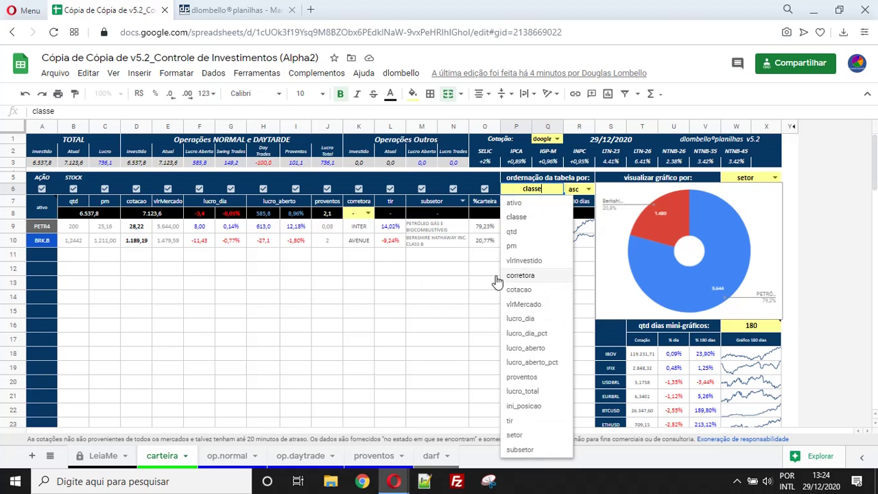
{"action": "left_click", "coordinate": [308, 269]}
Examine the market index mini-charts and view the grouping options for the carteira pie chart, leaving it on setor
{"action": "scroll", "coordinate": [147, 295], "scroll_direction": "down", "scroll_amount": 5}
{"action": "scroll", "coordinate": [497, 296], "scroll_direction": "up", "scroll_amount": 3}
{"action": "scroll", "coordinate": [496, 296], "scroll_direction": "up", "scroll_amount": 3}
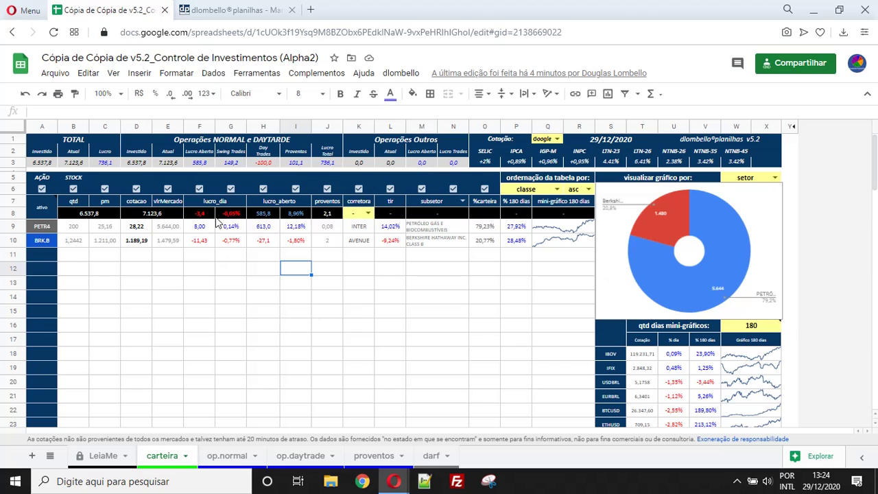
{"action": "scroll", "coordinate": [439, 381], "scroll_direction": "down", "scroll_amount": 3}
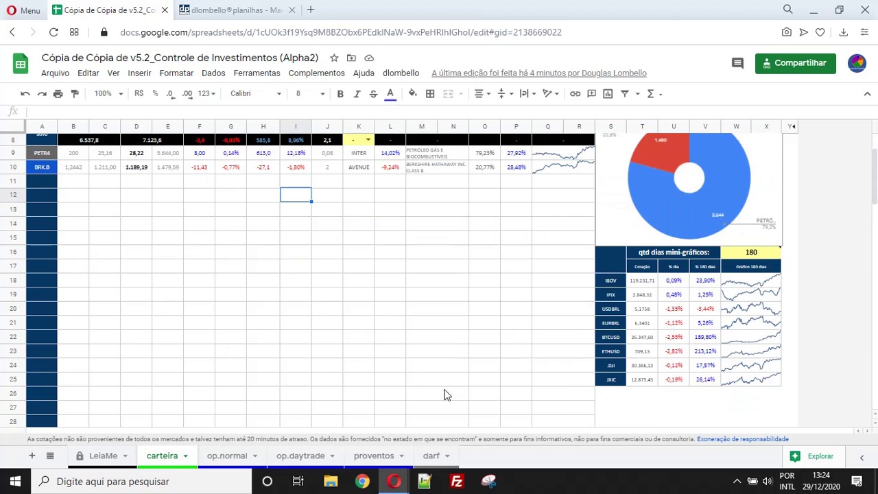
{"action": "scroll", "coordinate": [515, 391], "scroll_direction": "up", "scroll_amount": 3}
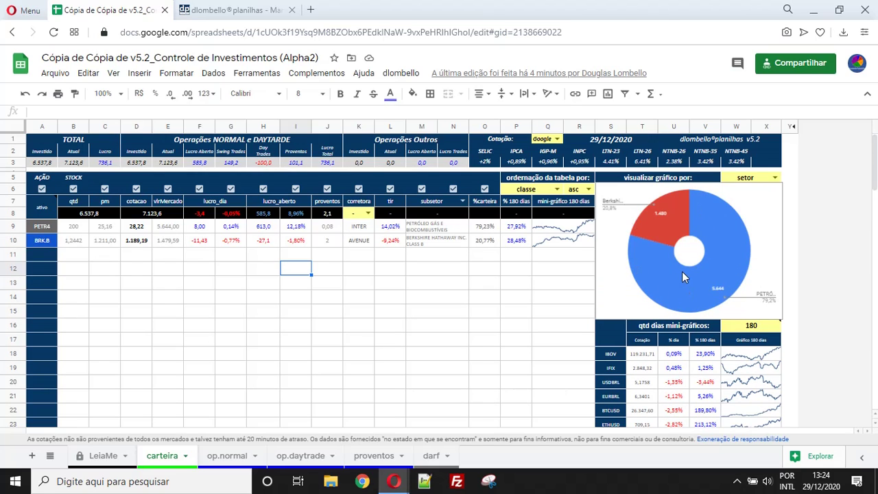
{"action": "left_click", "coordinate": [666, 225]}
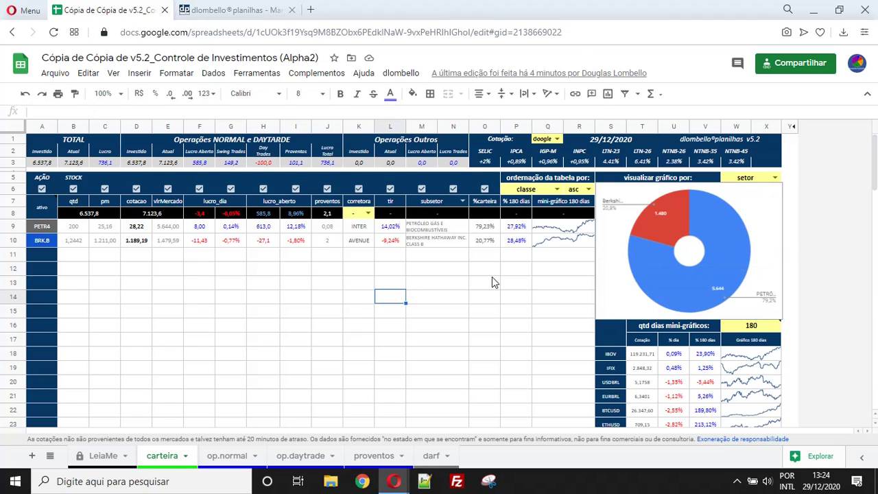
{"action": "left_click", "coordinate": [775, 177]}
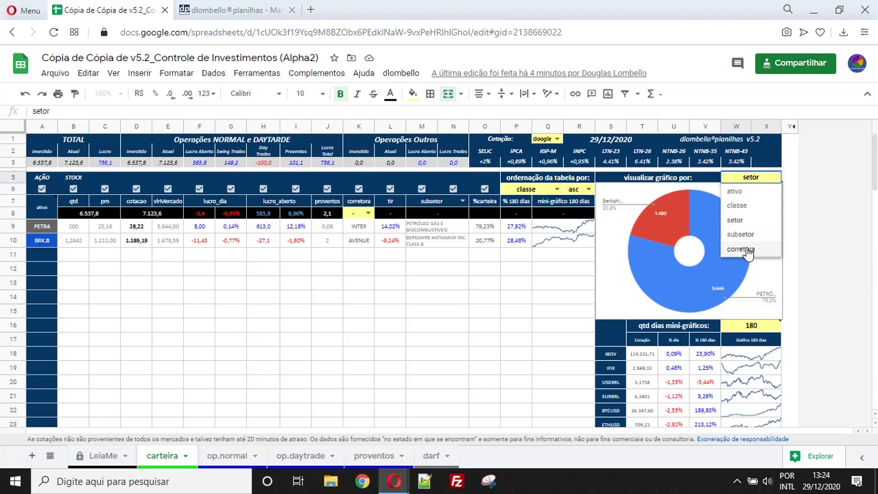
{"action": "left_click", "coordinate": [466, 271]}
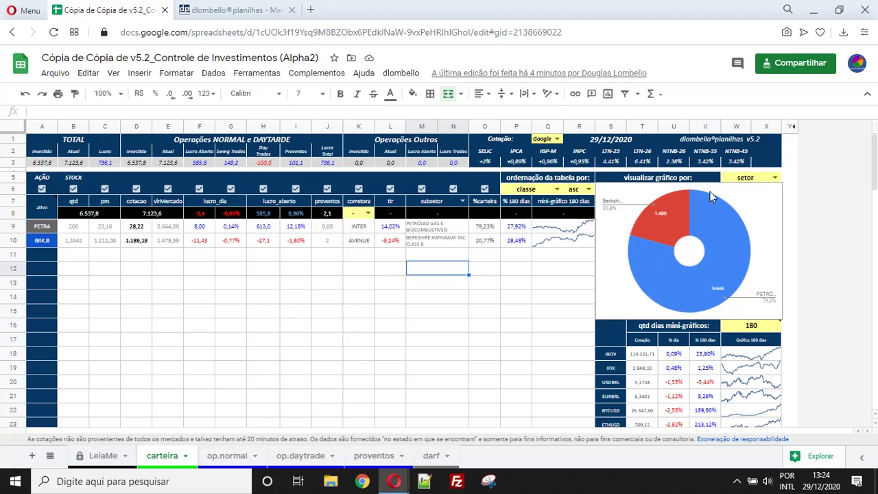
Filter the STOCK class out of the carteira table and restore it, and do the same with the AÇÃO class
{"action": "left_click", "coordinate": [74, 189]}
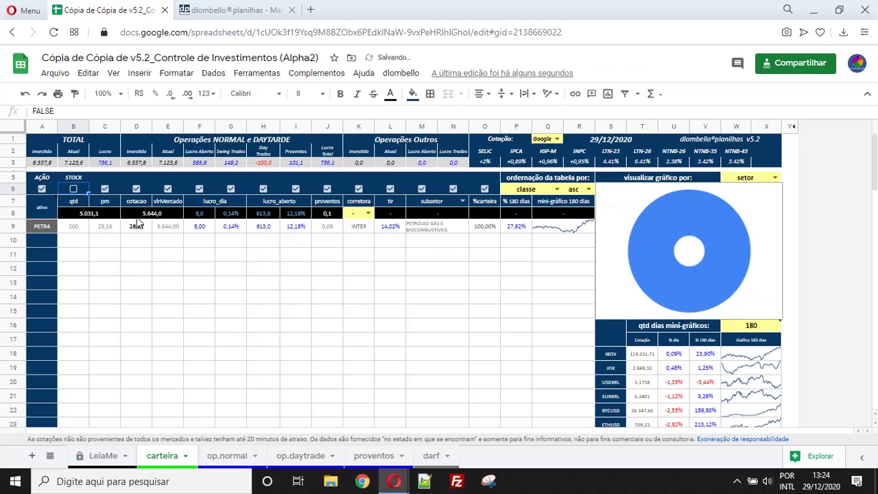
{"action": "left_click", "coordinate": [73, 189]}
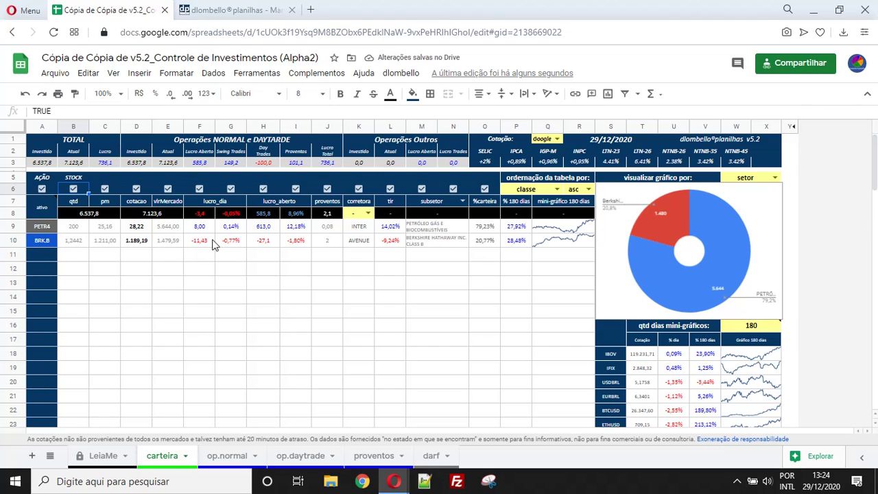
{"action": "left_click", "coordinate": [43, 192]}
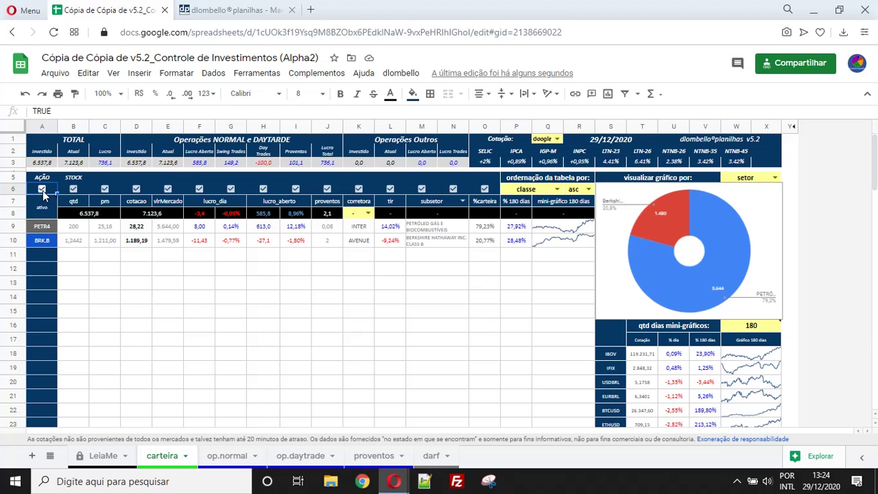
{"action": "left_click", "coordinate": [43, 190]}
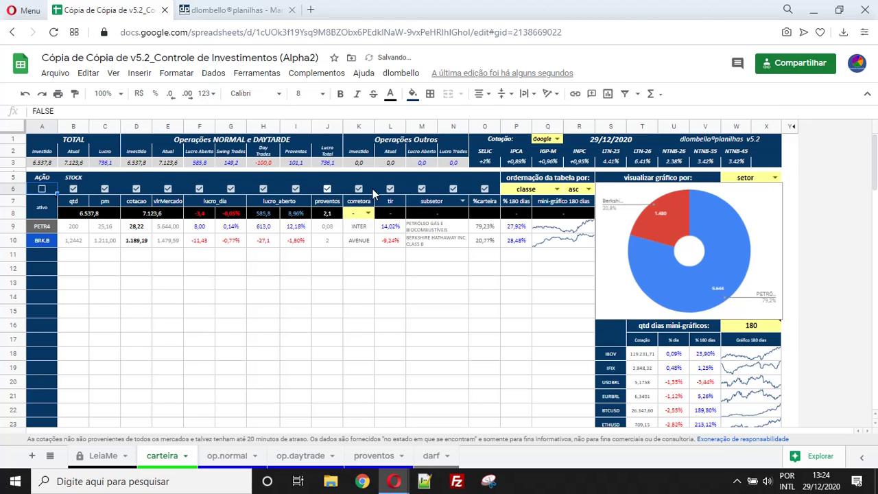
{"action": "left_click", "coordinate": [42, 190]}
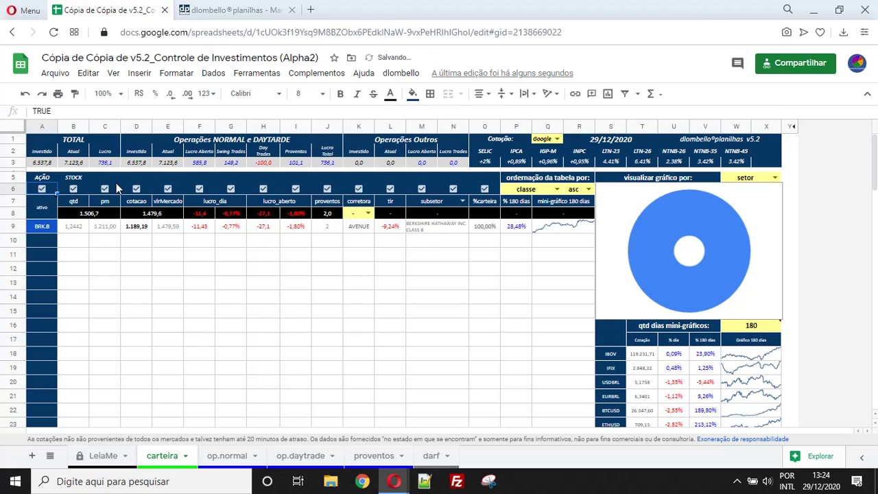
{"action": "scroll", "coordinate": [446, 277], "scroll_direction": "down", "scroll_amount": 3}
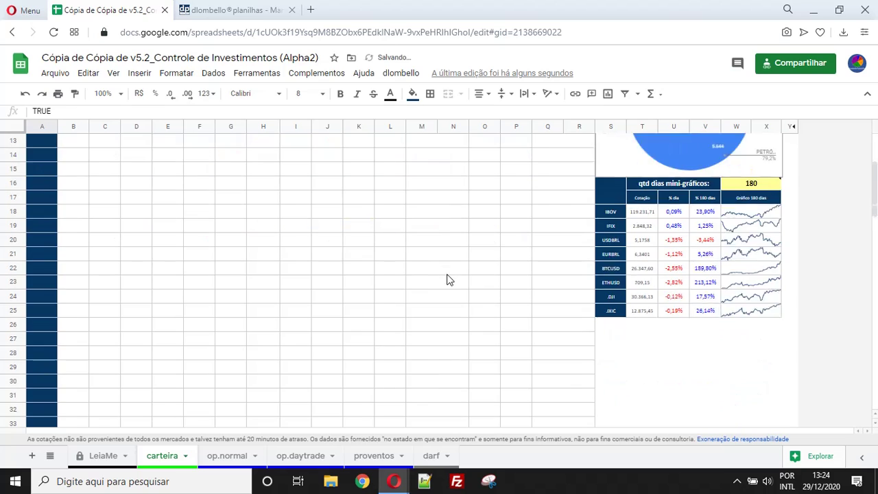
{"action": "scroll", "coordinate": [664, 250], "scroll_direction": "up", "scroll_amount": 3}
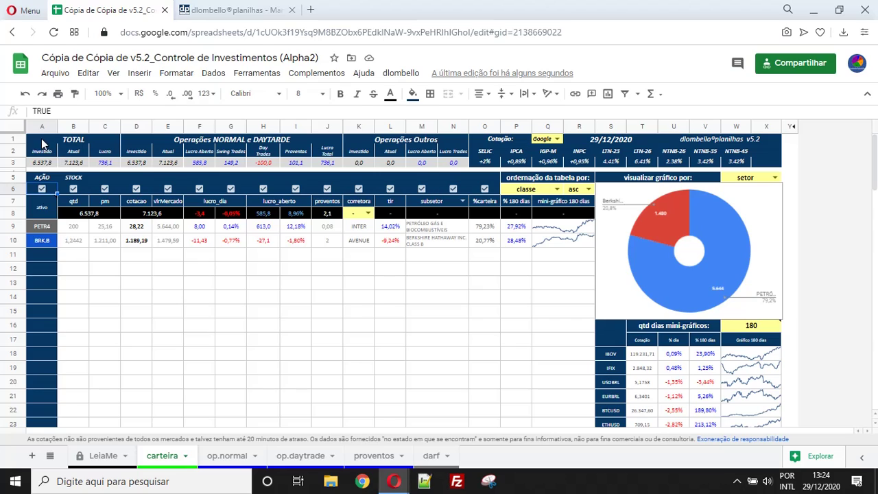
Review the carteira summary figures from TOTAL to Operações Outros, and the rates from SELIC to NTNB-45
{"action": "left_click_drag", "start_coordinate": [42, 162], "coordinate": [449, 162]}
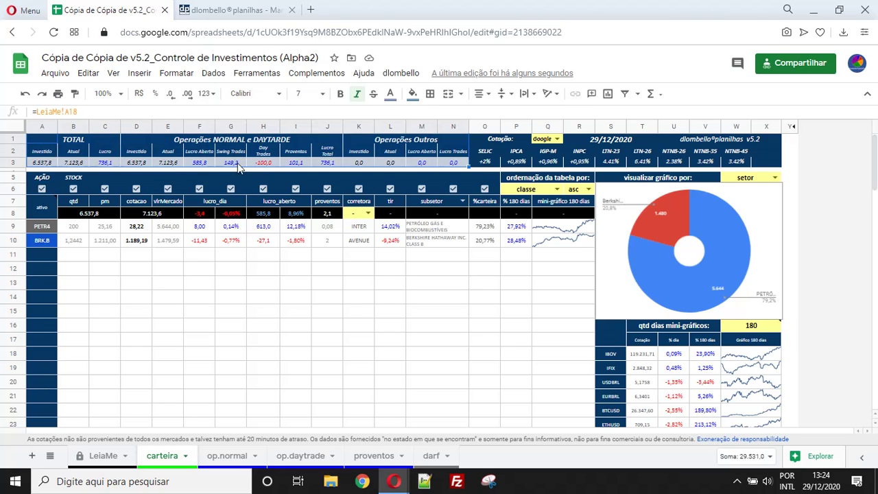
{"action": "left_click", "coordinate": [418, 285]}
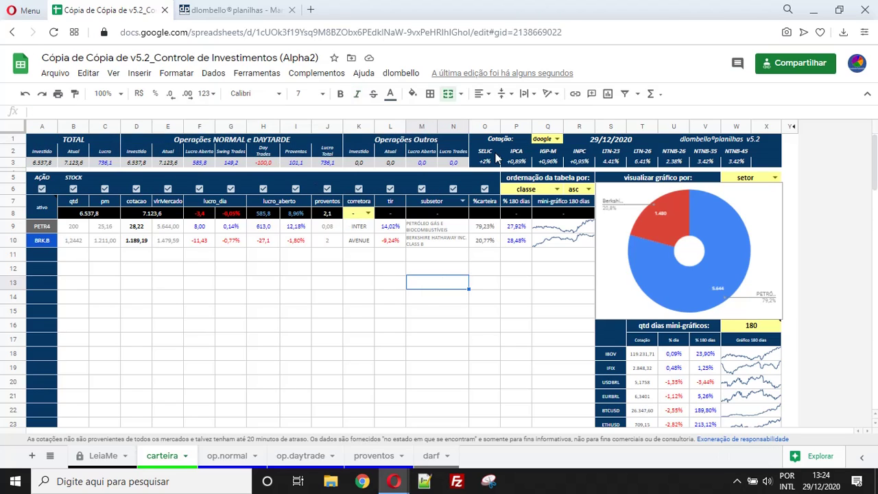
{"action": "left_click_drag", "start_coordinate": [495, 155], "coordinate": [744, 162]}
{"action": "left_click", "coordinate": [339, 275]}
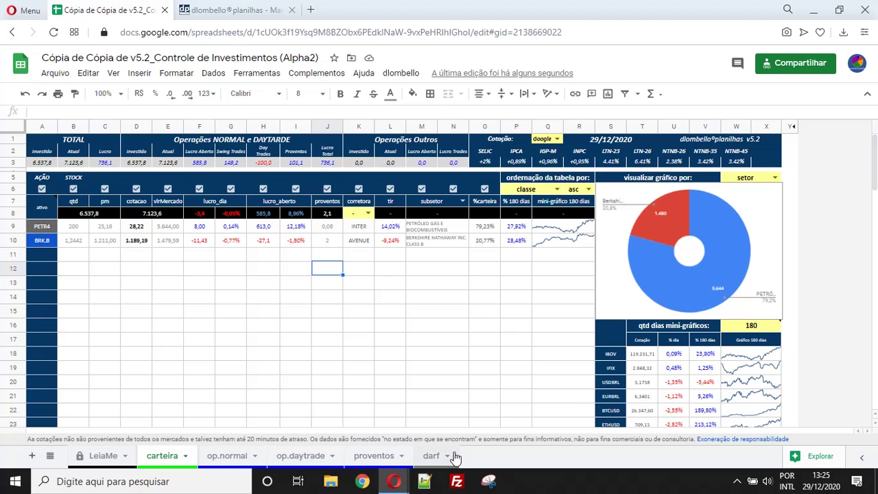
{"action": "left_click", "coordinate": [336, 298]}
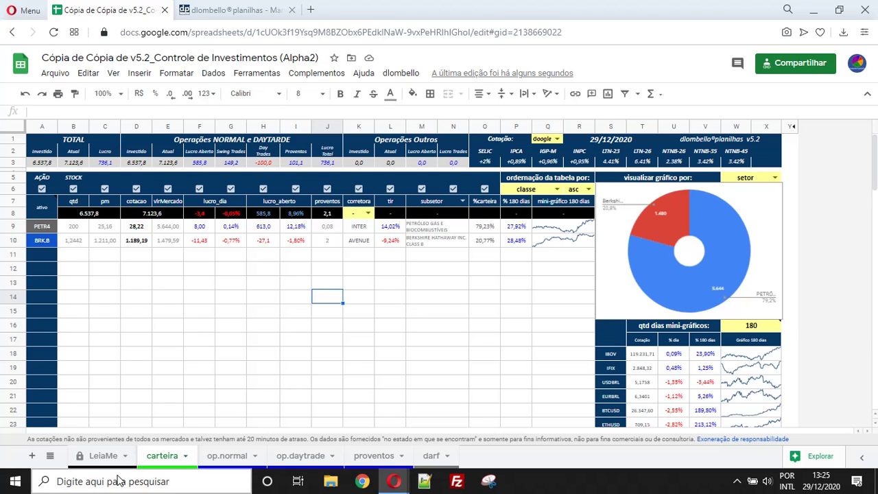
Open the LeiaMe sheet and inspect the Usuário Alpha link in the donations section
{"action": "left_click", "coordinate": [96, 464]}
{"action": "scroll", "coordinate": [178, 375], "scroll_direction": "down", "scroll_amount": 3}
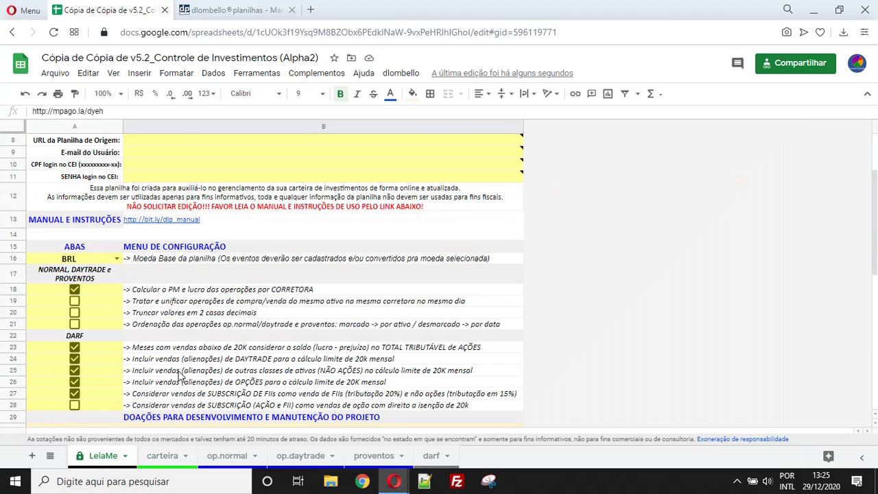
{"action": "scroll", "coordinate": [183, 369], "scroll_direction": "down", "scroll_amount": 1}
{"action": "scroll", "coordinate": [190, 359], "scroll_direction": "down", "scroll_amount": 6}
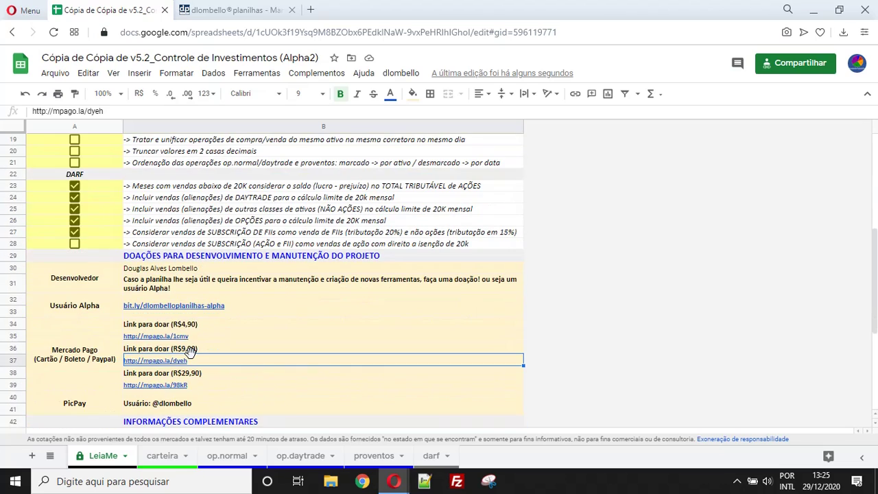
{"action": "left_click", "coordinate": [272, 268]}
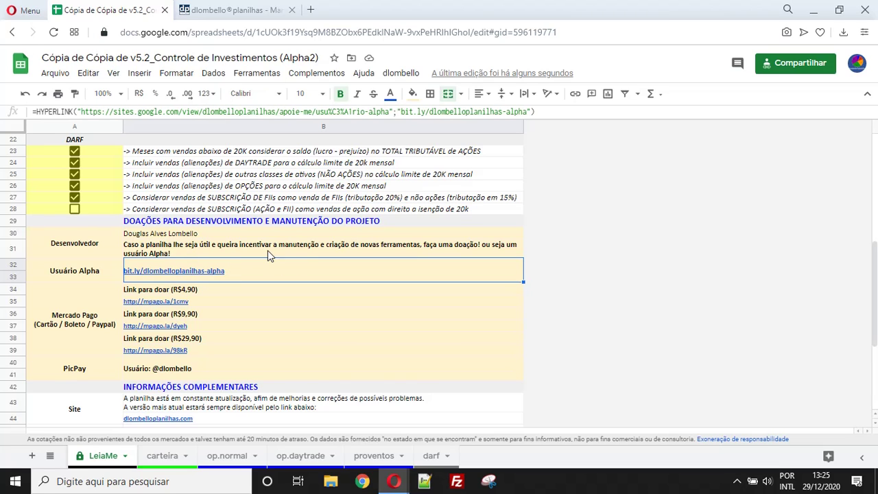
Switch to the dlombello planilhas website and read the Usuário Alpha page with its Vantagens list
{"action": "left_click", "coordinate": [249, 16]}
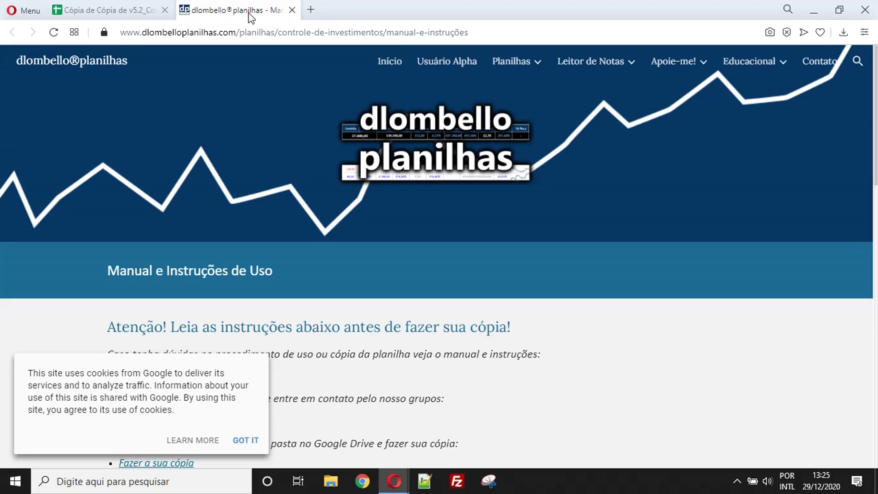
{"action": "left_click", "coordinate": [454, 63]}
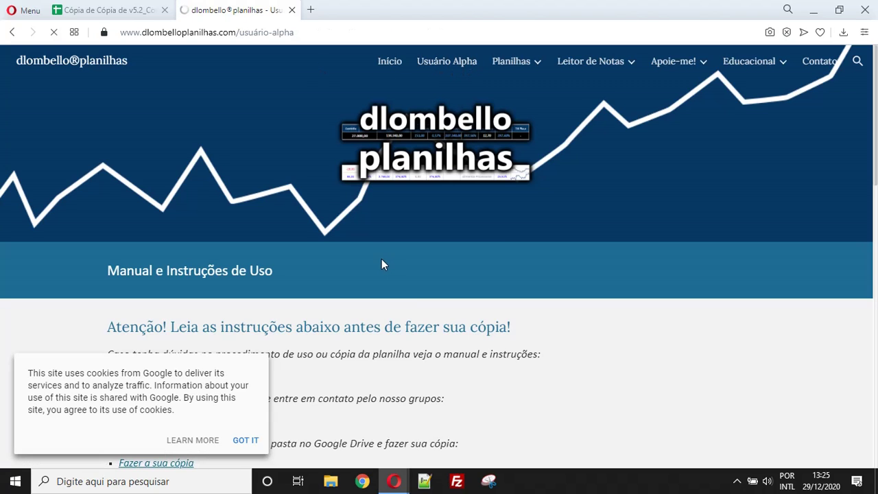
{"action": "scroll", "coordinate": [399, 196], "scroll_direction": "down", "scroll_amount": 9}
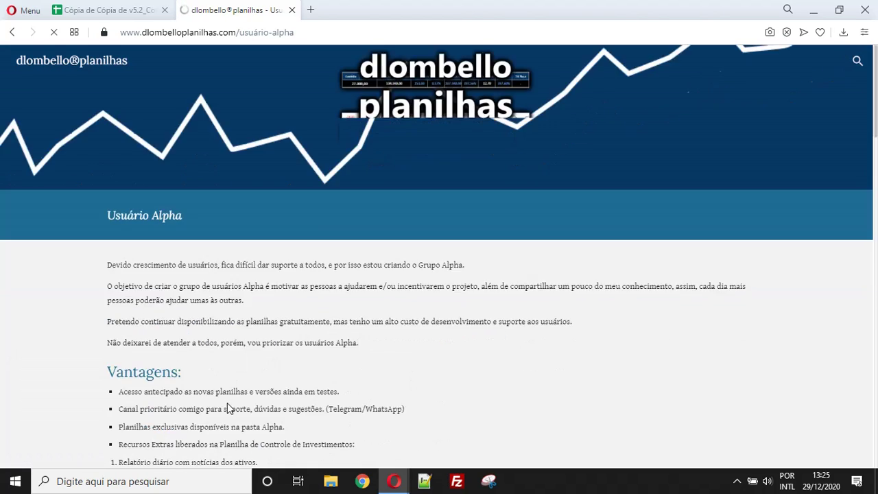
{"action": "scroll", "coordinate": [376, 308], "scroll_direction": "up", "scroll_amount": 8}
{"action": "scroll", "coordinate": [376, 308], "scroll_direction": "up", "scroll_amount": 2}
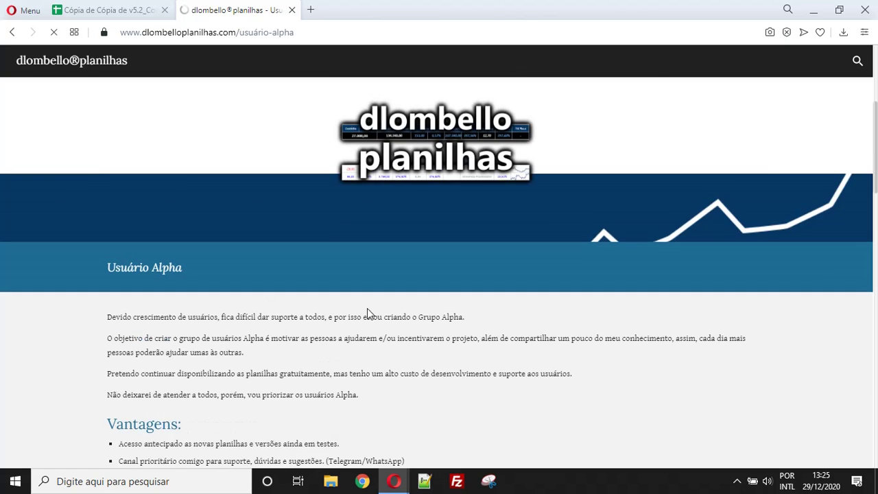